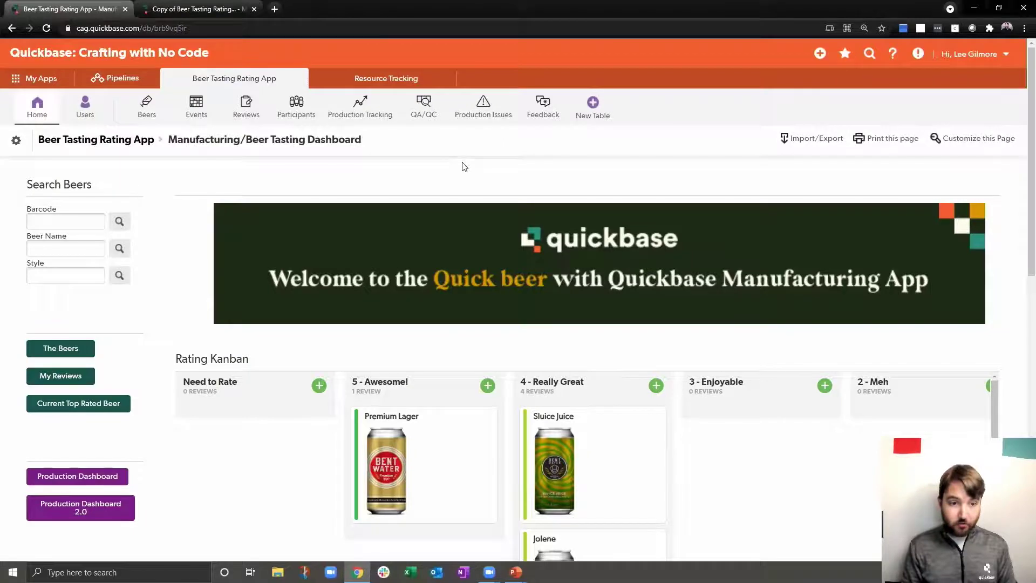
- Look over the rating kanban and the review and rating charts on the Manufacturing/Beer Tasting Dashboard
scroll(464, 167, down, 6)
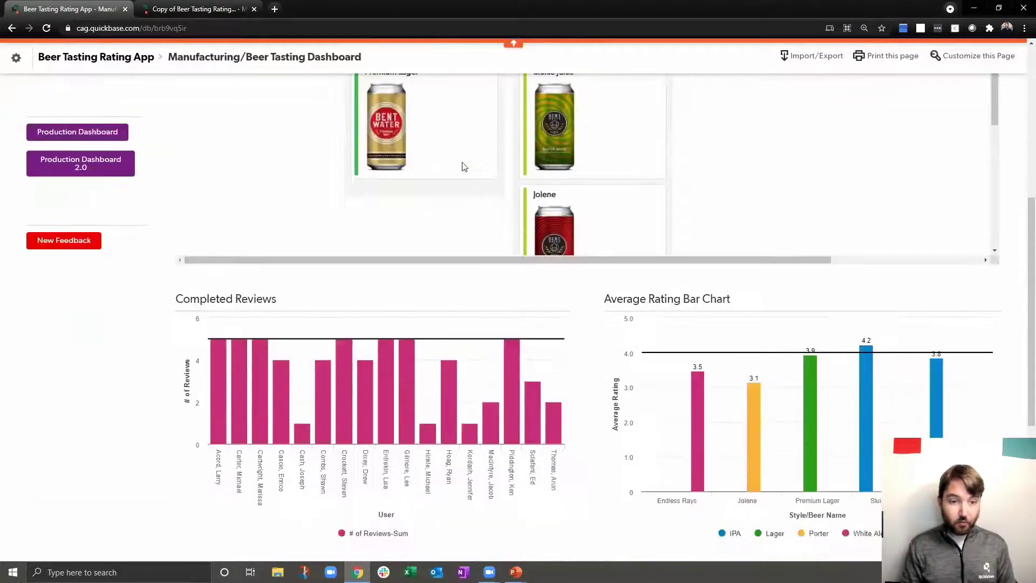
scroll(464, 167, down, 5)
scroll(464, 167, up, 2)
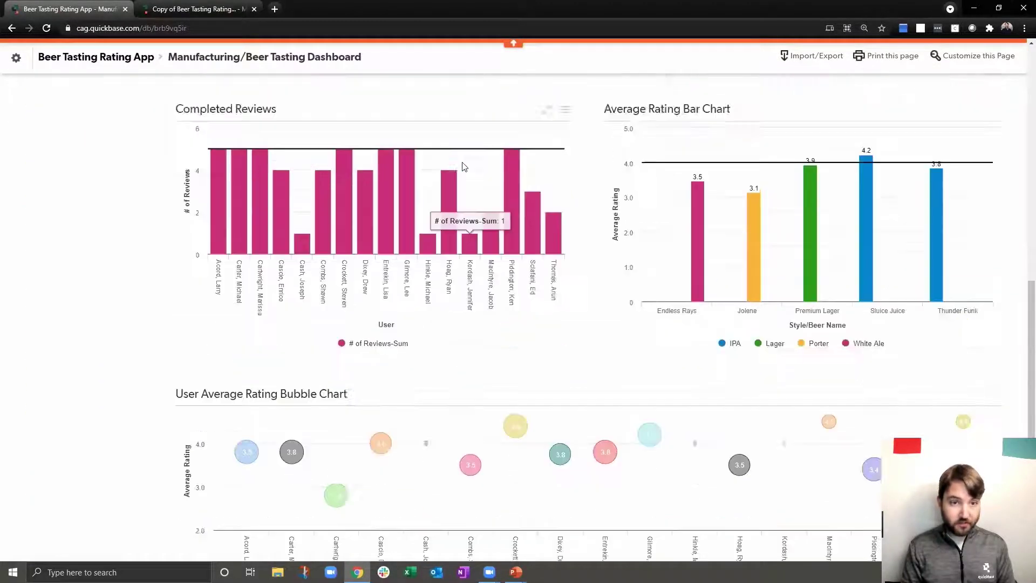
scroll(464, 167, up, 10)
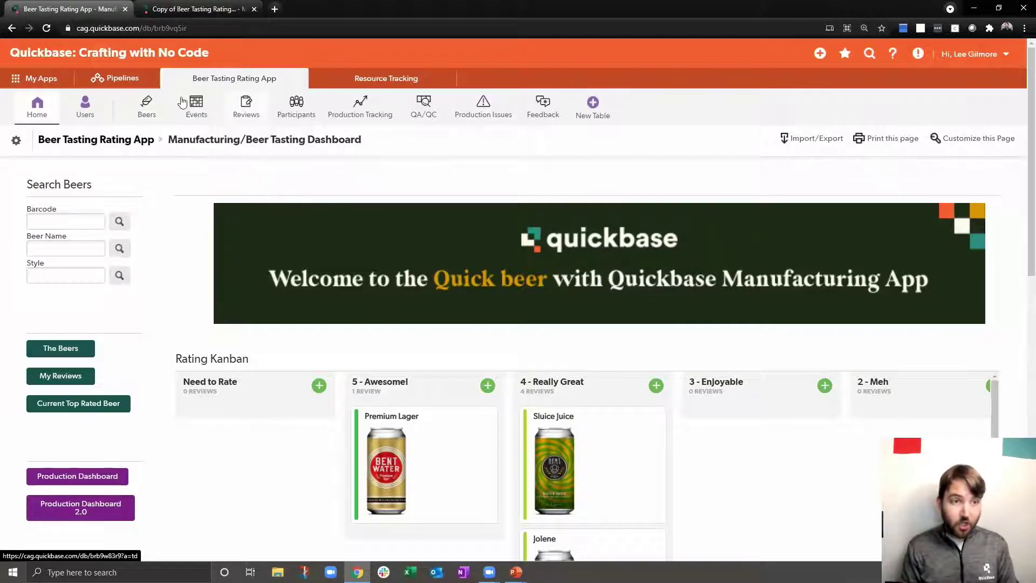
- Display the relationship diagram of the Beer Tasting Rating App from its app management settings
click(17, 141)
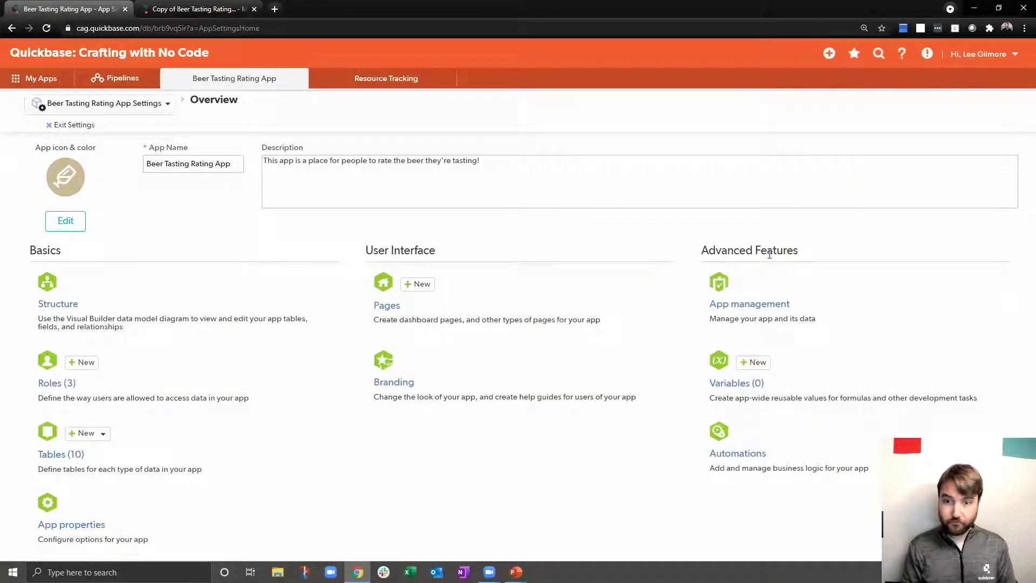
click(731, 306)
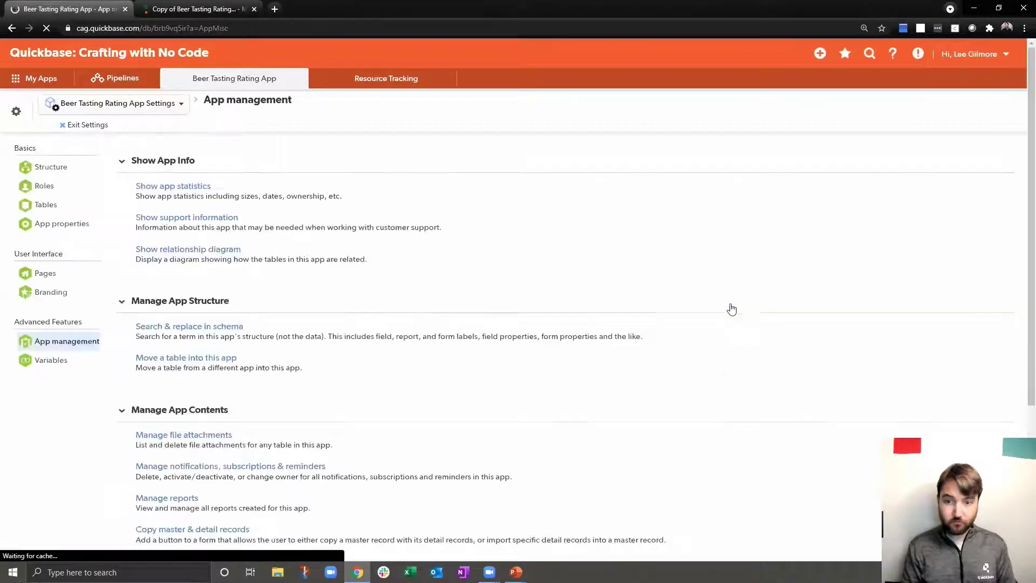
click(201, 251)
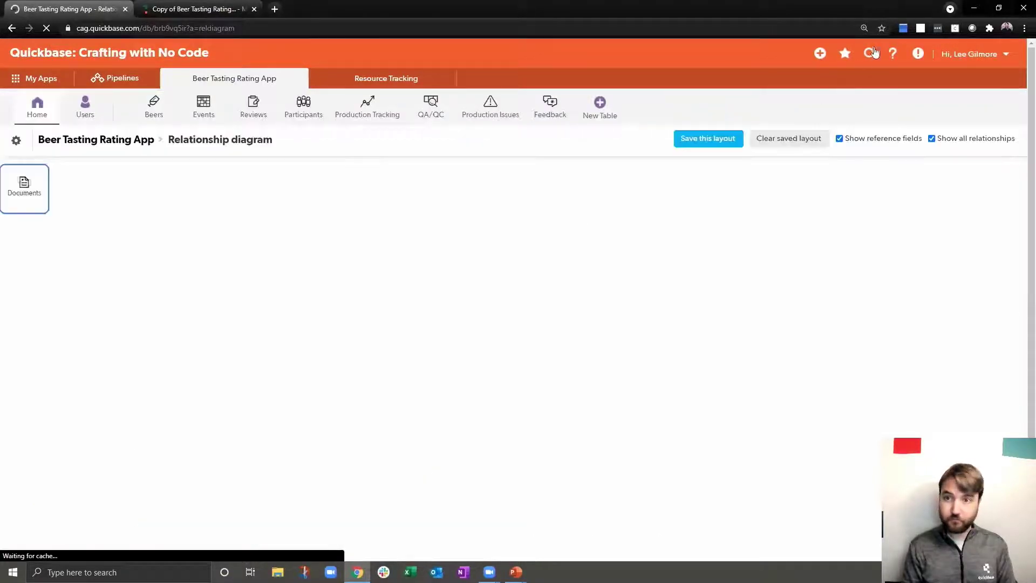
- Enlarge the page to 150% and examine how the tables in the relationship diagram are connected
click(863, 28)
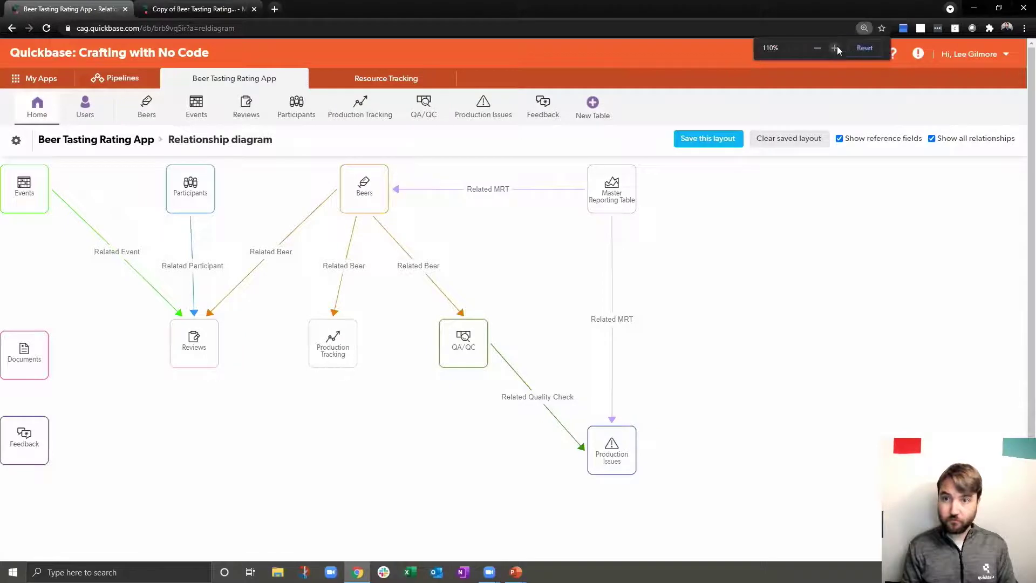
click(835, 48)
click(835, 48)
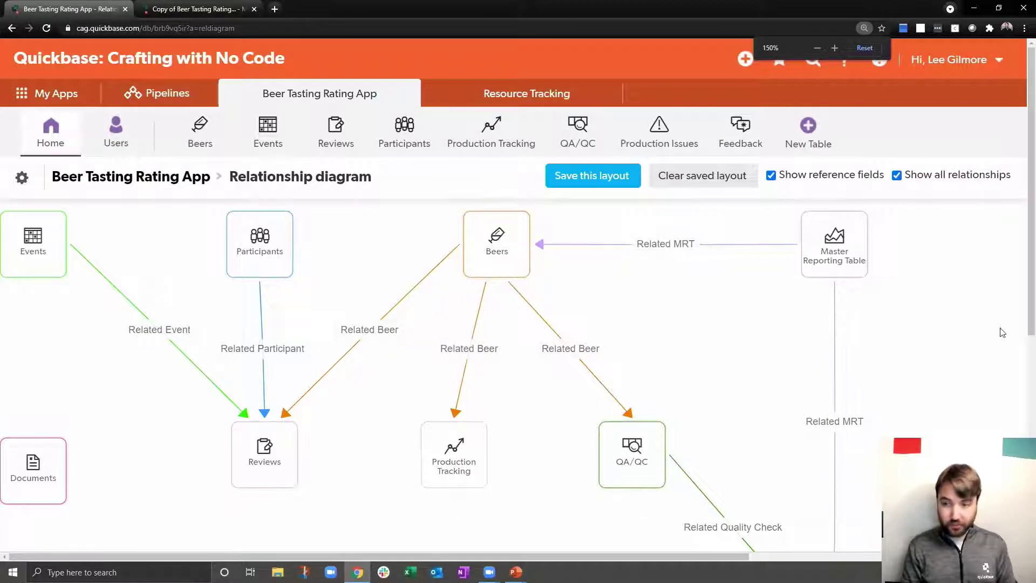
drag(1033, 224, 1033, 278)
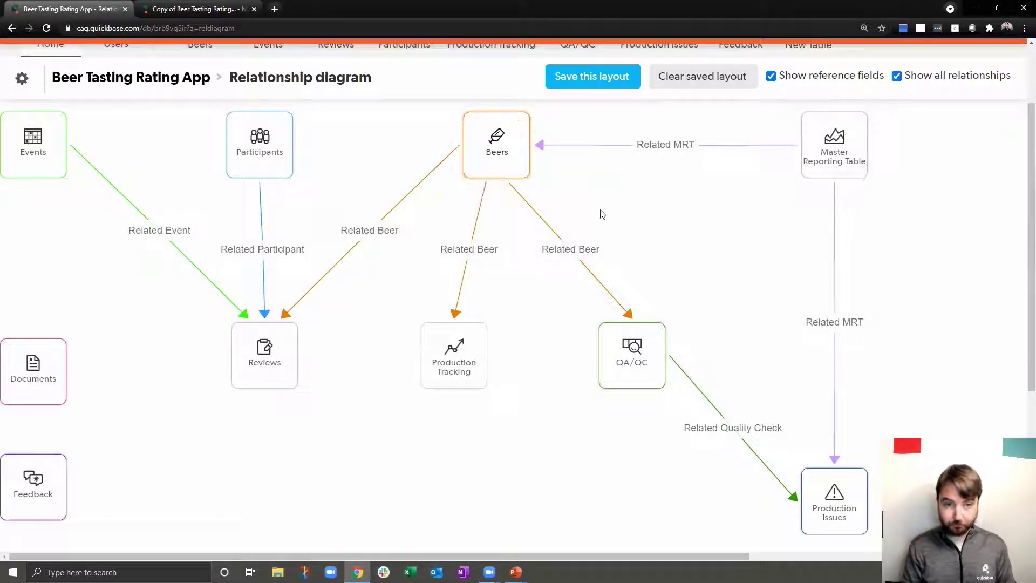
scroll(602, 215, up, 2)
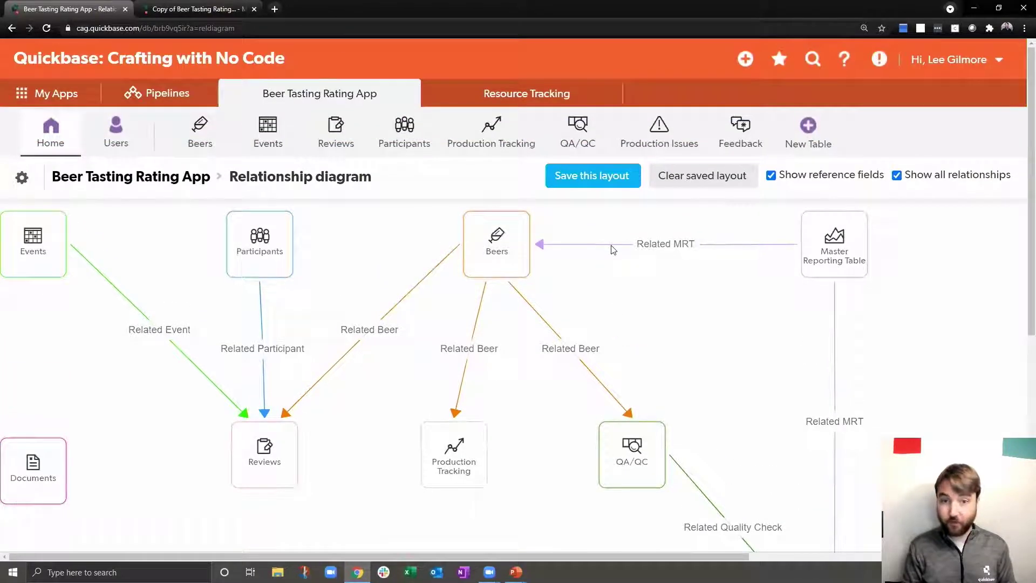
- Open the Thunder Funk record for viewing from the Beers table
click(205, 131)
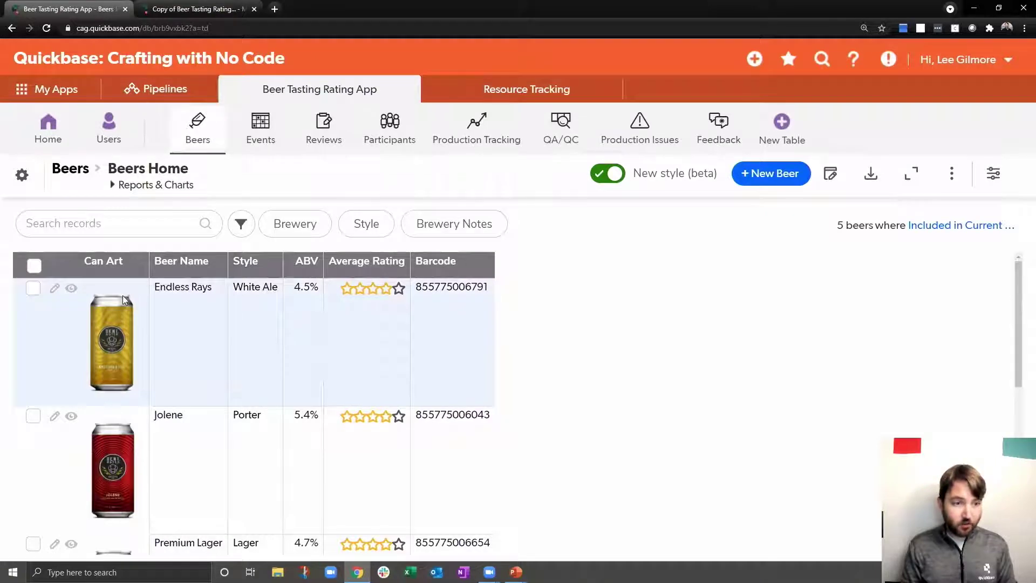
scroll(122, 295, down, 7)
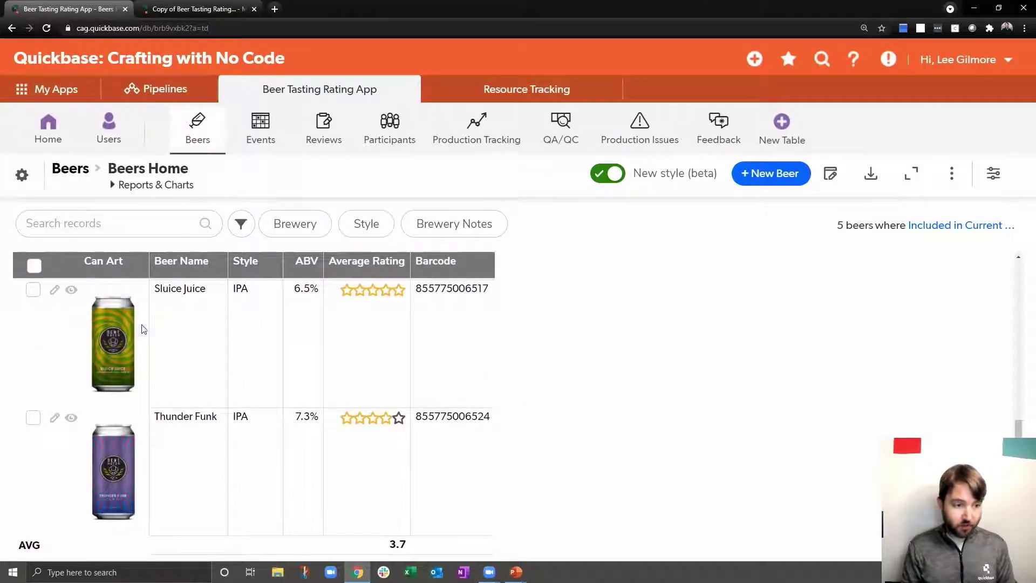
click(71, 418)
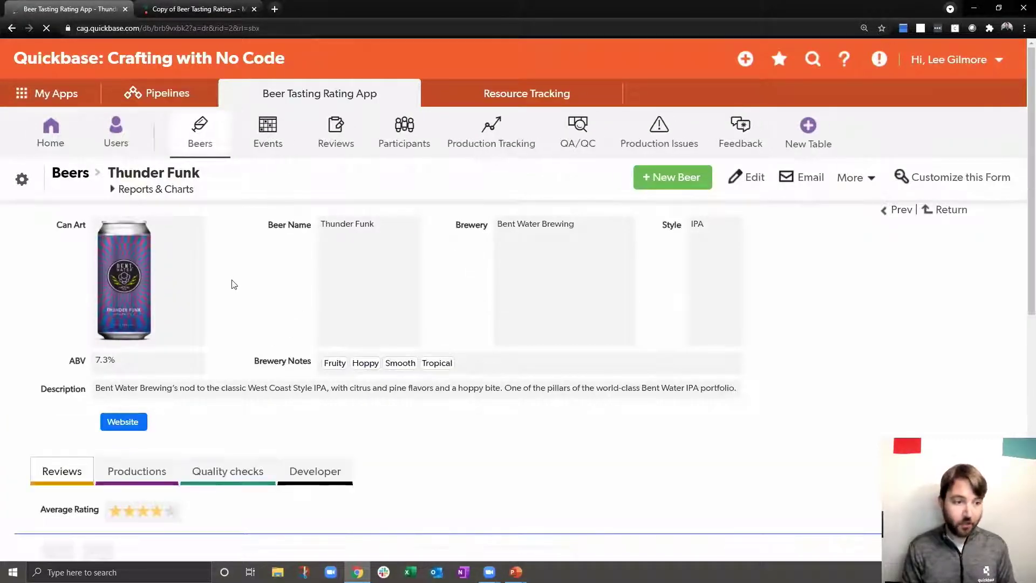
- Review the Thunder Funk beer details, its participant reviews and the As Reviews Come In chart
scroll(236, 281, down, 2)
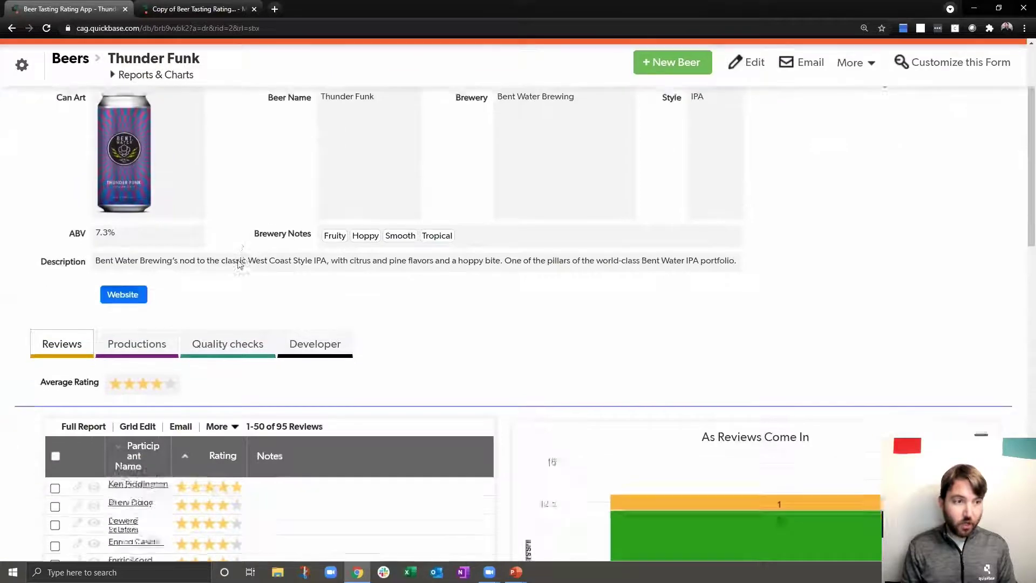
scroll(112, 216, up, 2)
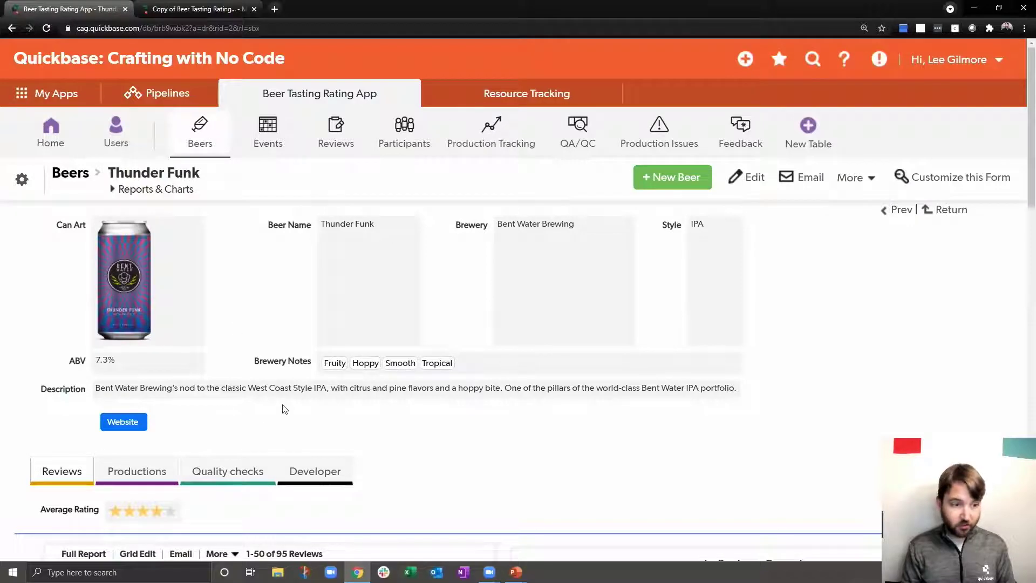
scroll(284, 409, down, 7)
scroll(284, 410, up, 1)
scroll(284, 410, up, 1)
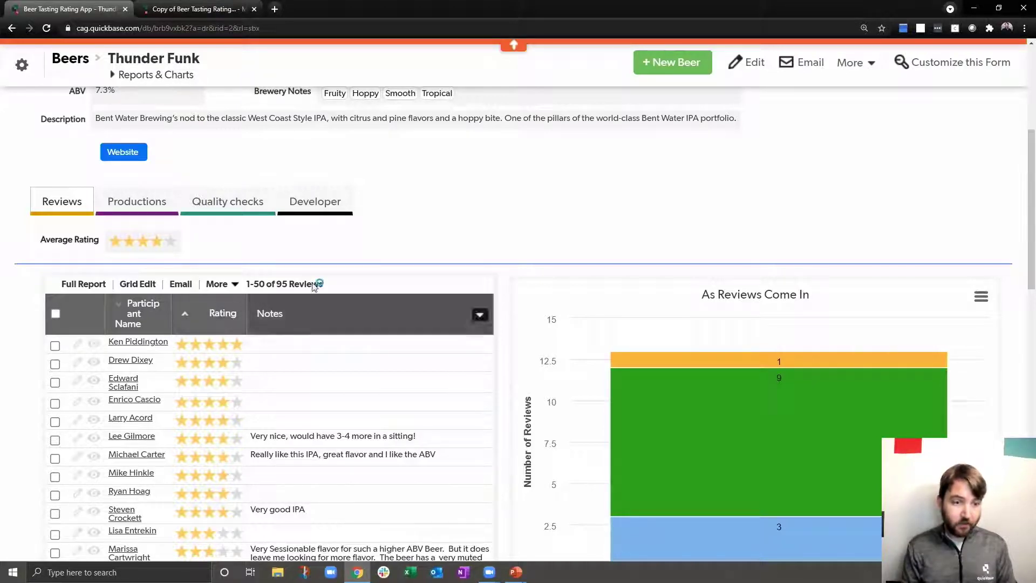
click(389, 301)
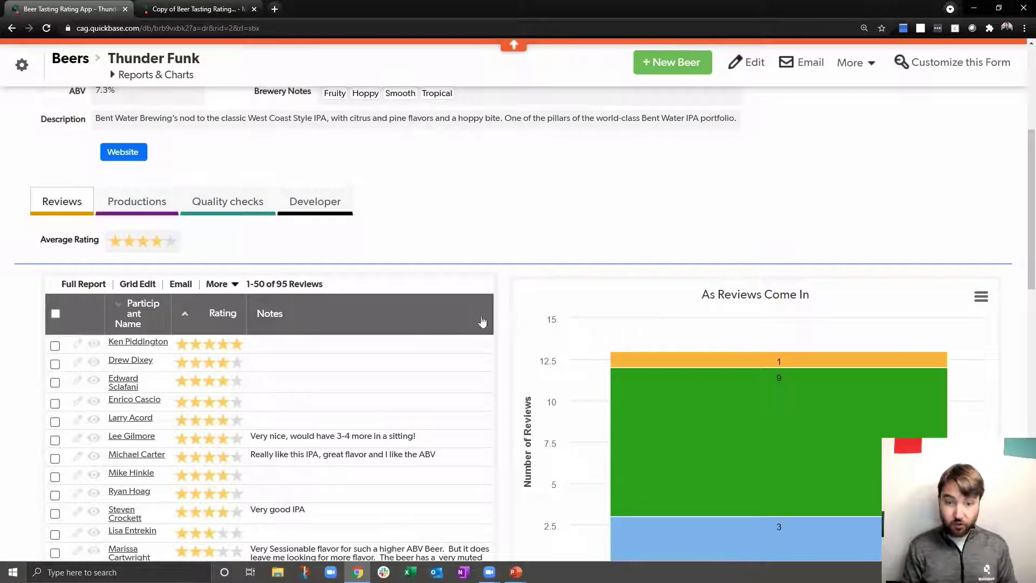
- Show the Thunder Funk productions and examine the production stage timeline and the stage status table
click(136, 209)
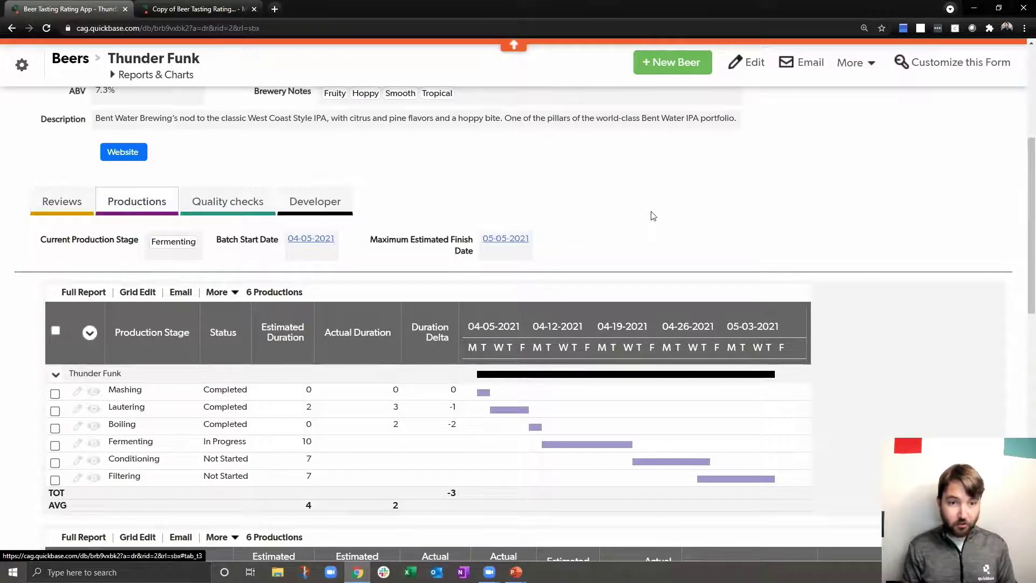
scroll(651, 215, down, 2)
scroll(652, 215, down, 5)
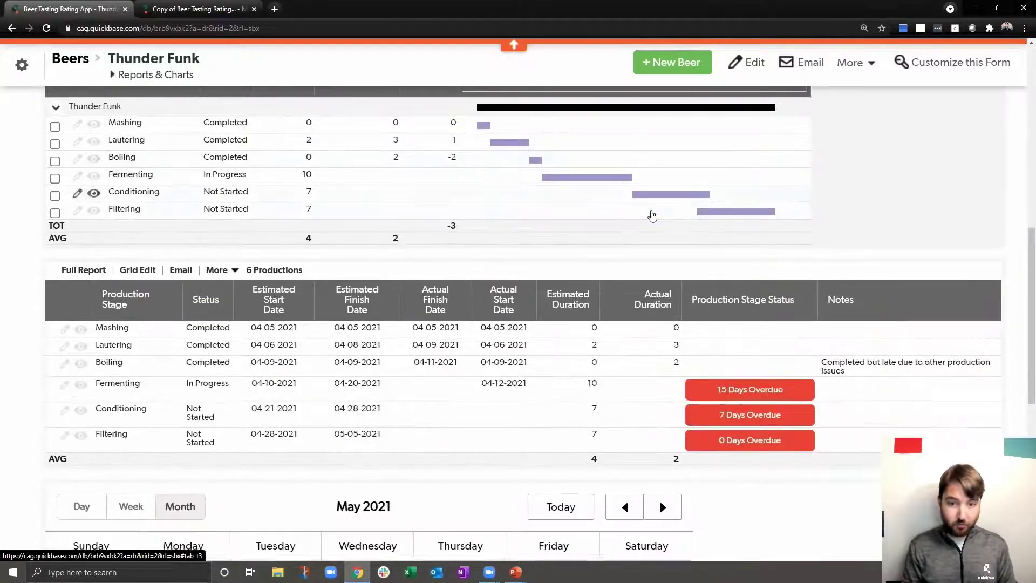
scroll(651, 215, up, 4)
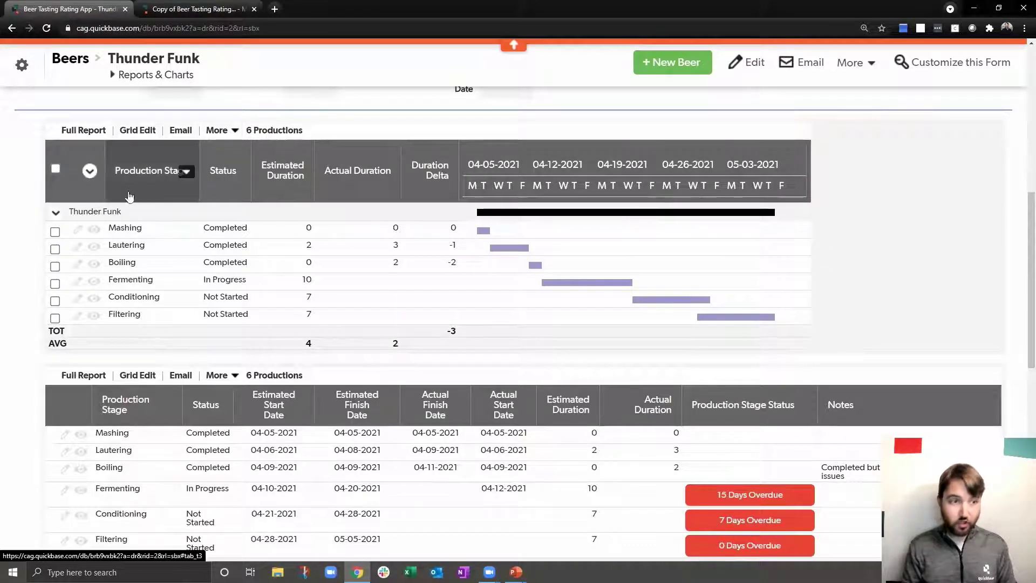
scroll(137, 218, up, 2)
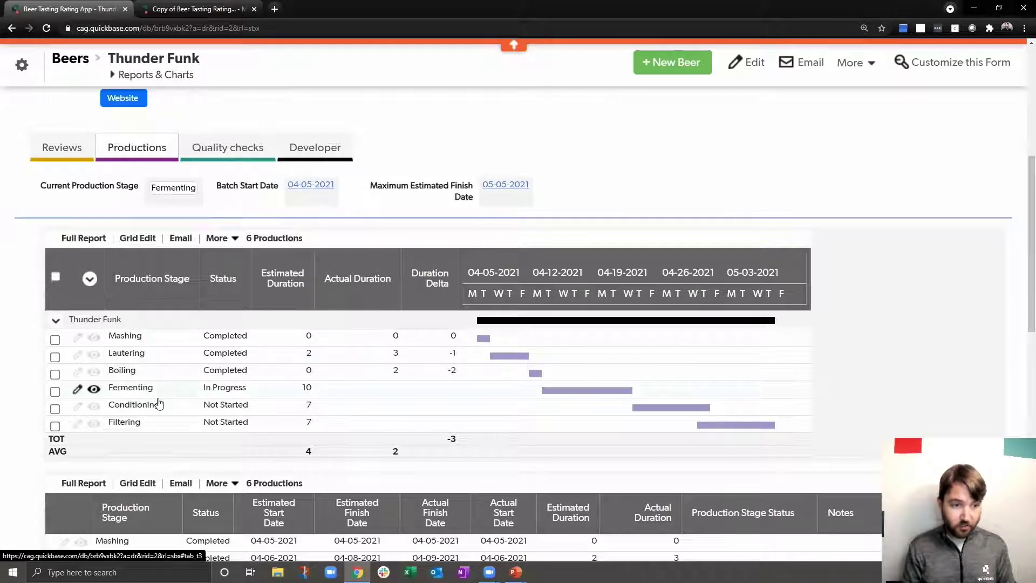
scroll(159, 404, down, 5)
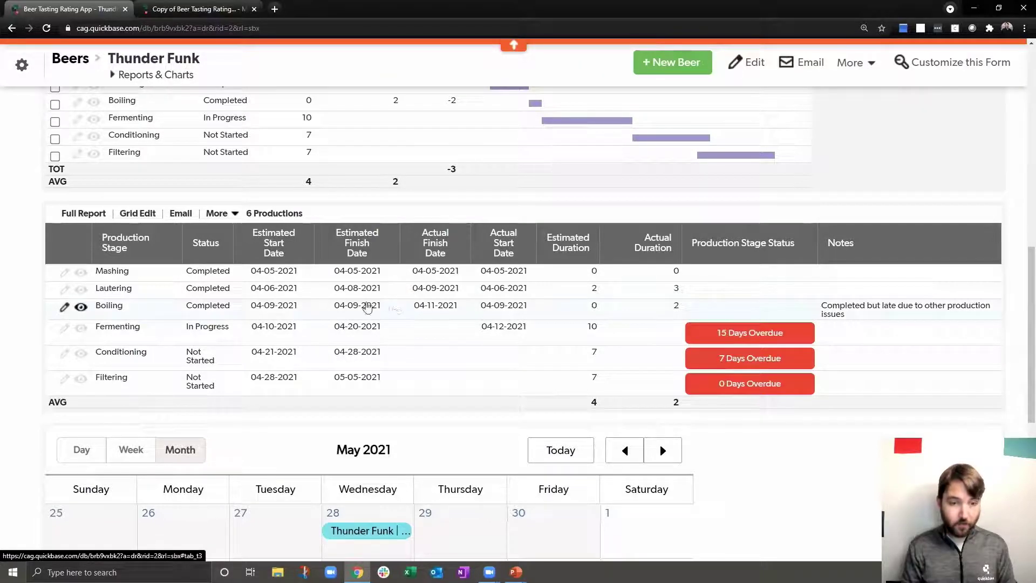
- Show April 2021 in the production calendar and check the details of the Lautering, Boiling and Fermenting events
scroll(392, 312, down, 5)
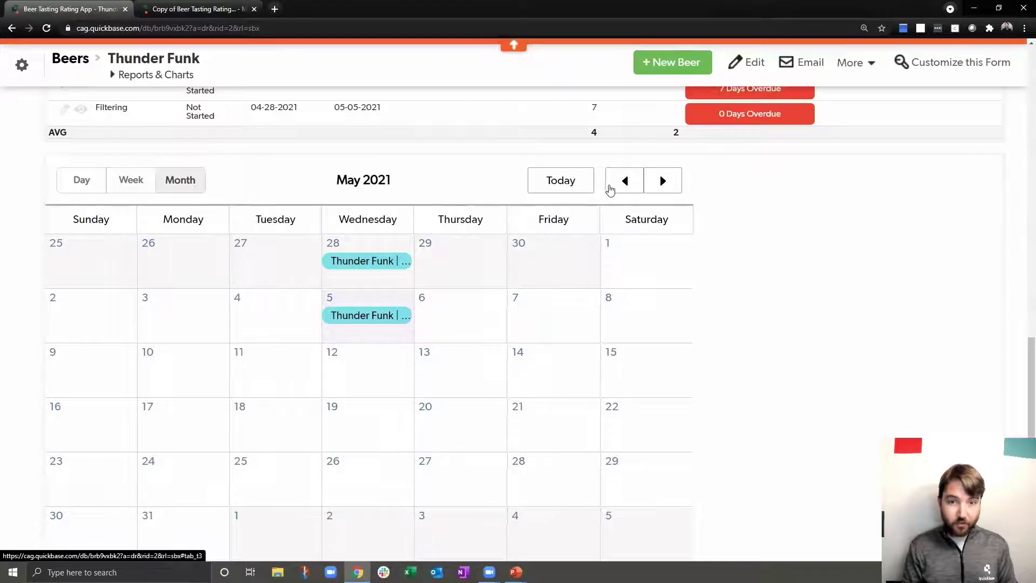
click(614, 189)
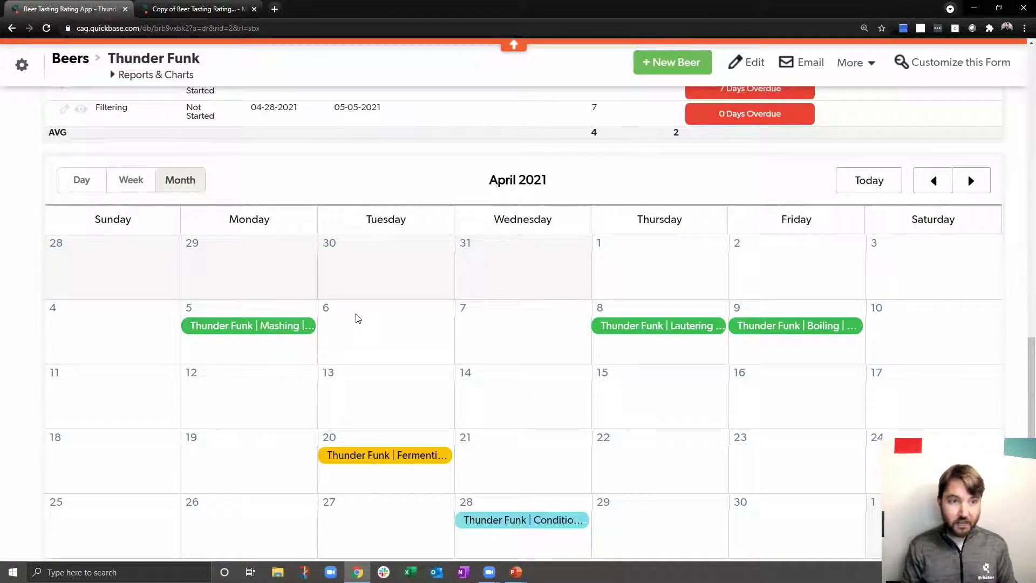
scroll(356, 310, up, 2)
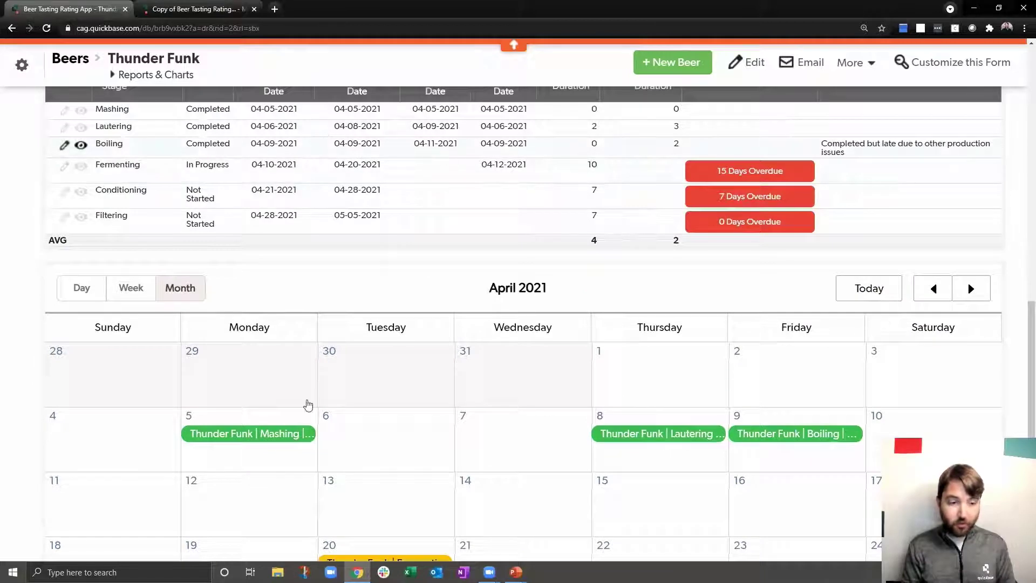
mouse_move(625, 442)
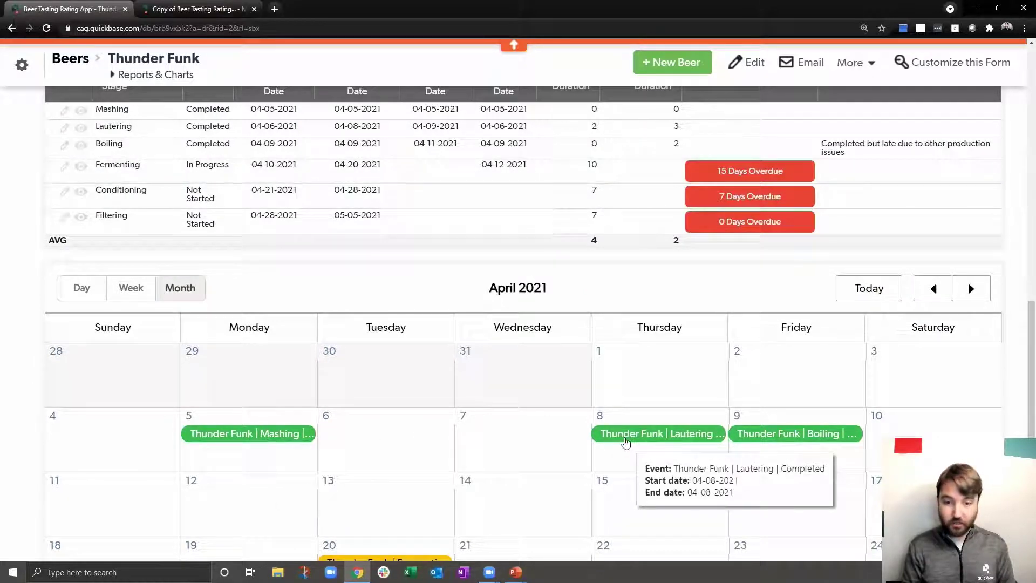
mouse_move(808, 436)
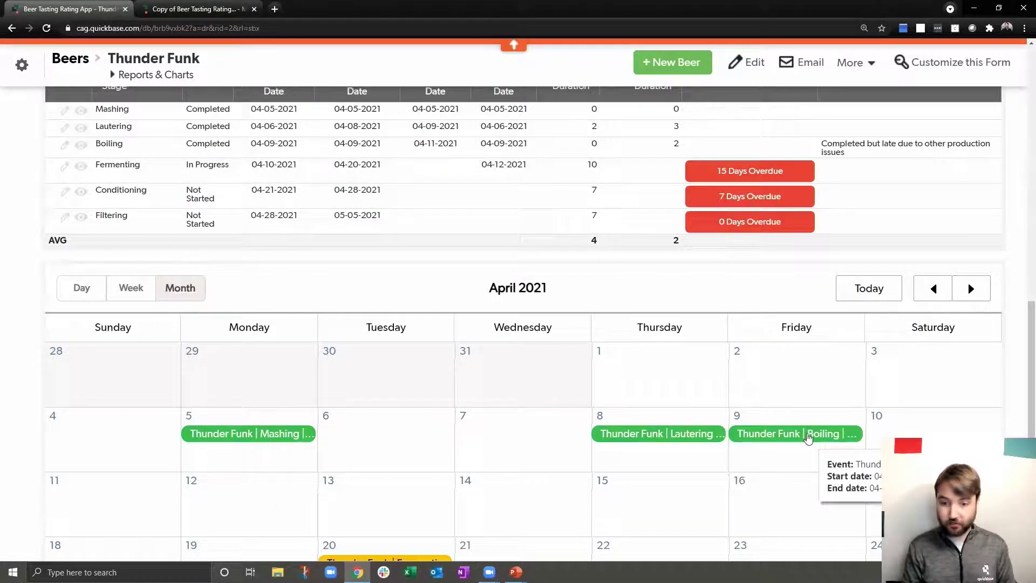
scroll(808, 437, down, 1)
mouse_move(397, 509)
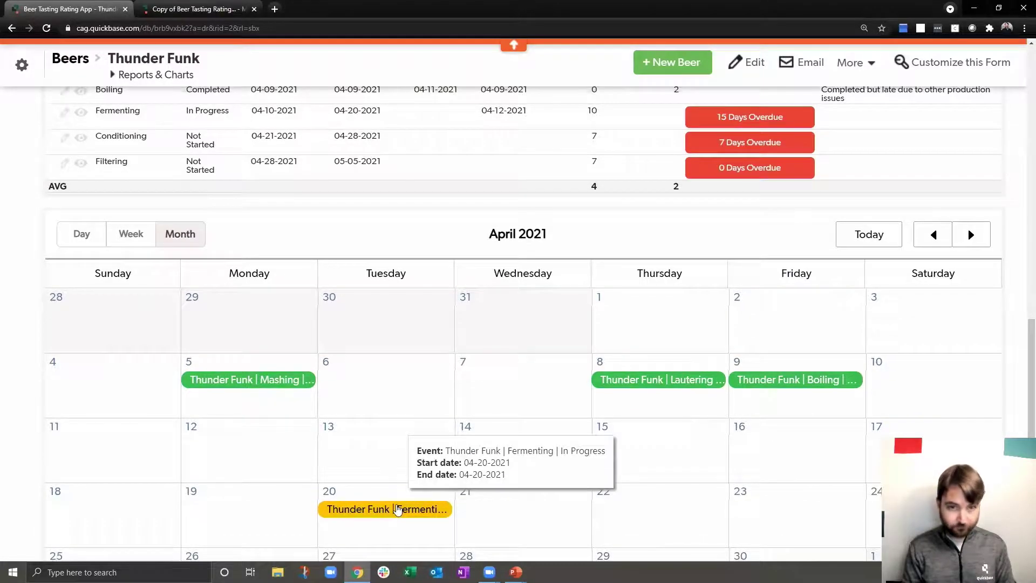
- Show the Thunder Funk quality checks and review the QA/QC activities and production issues
scroll(396, 509, up, 4)
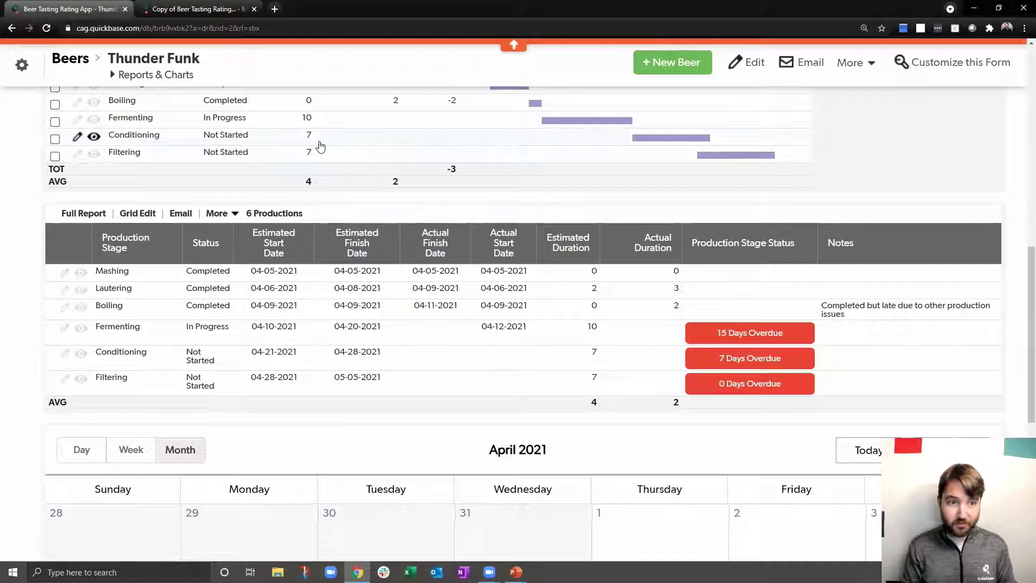
scroll(320, 145, up, 6)
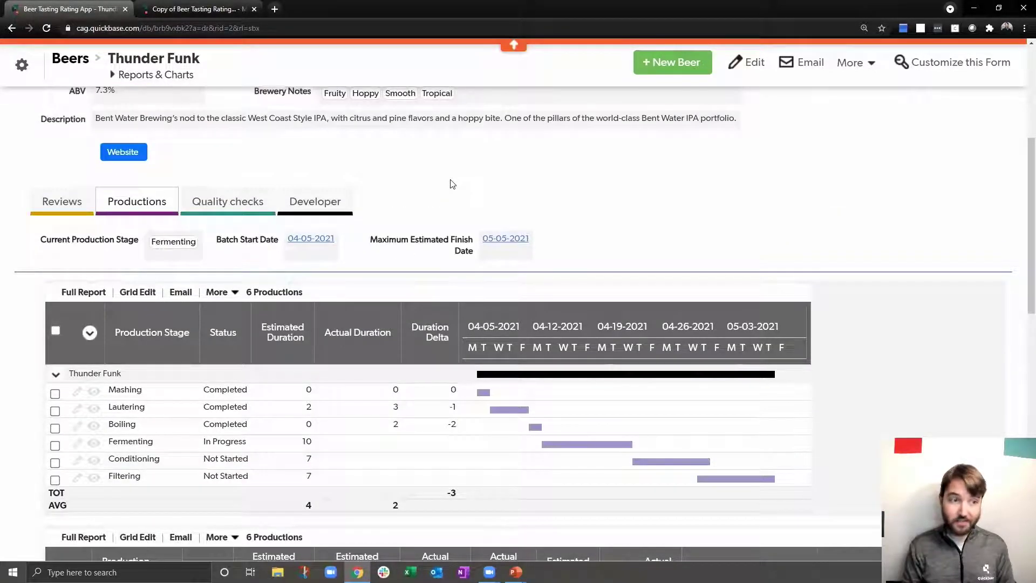
scroll(451, 183, up, 2)
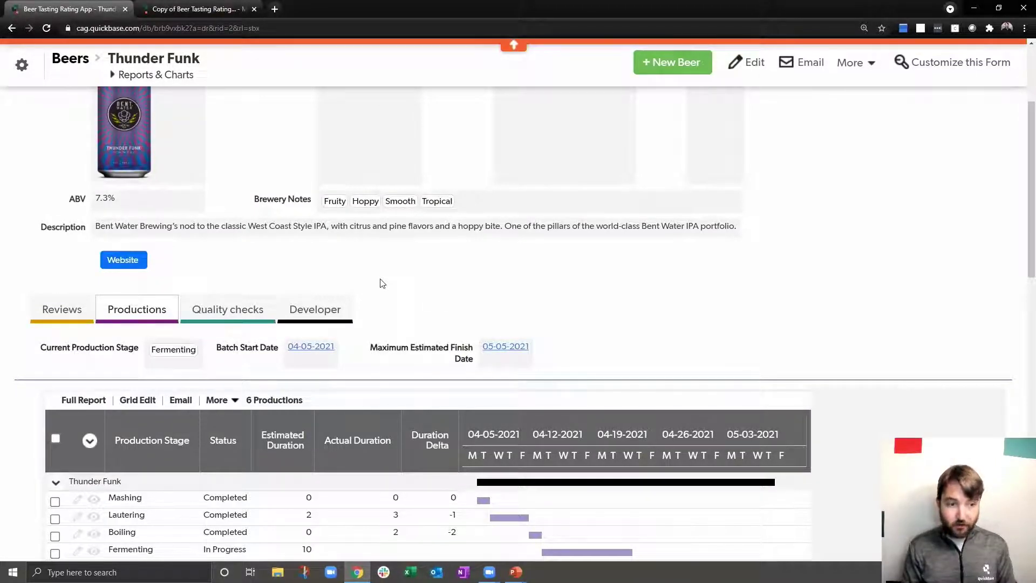
scroll(381, 283, down, 4)
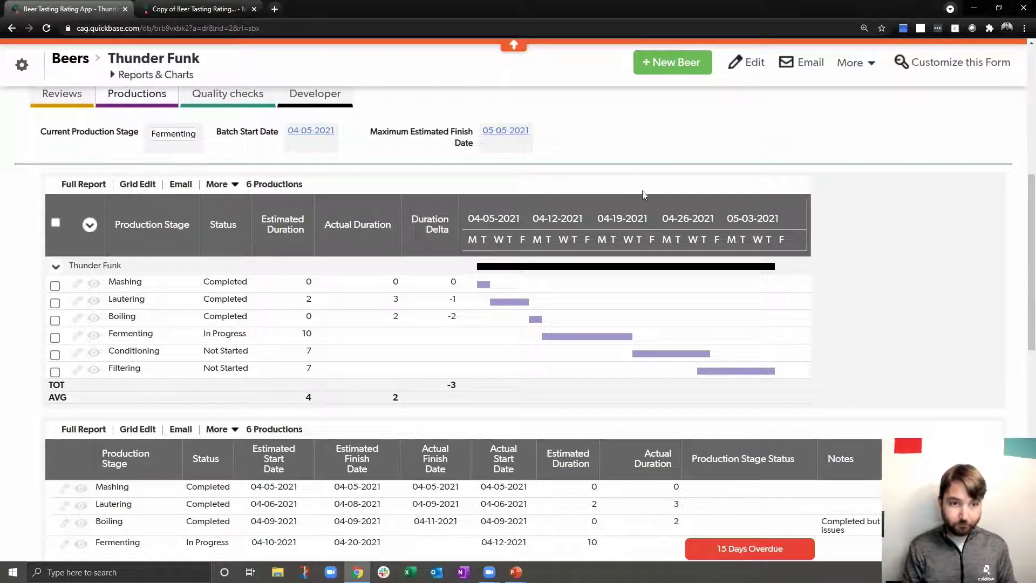
scroll(642, 190, up, 4)
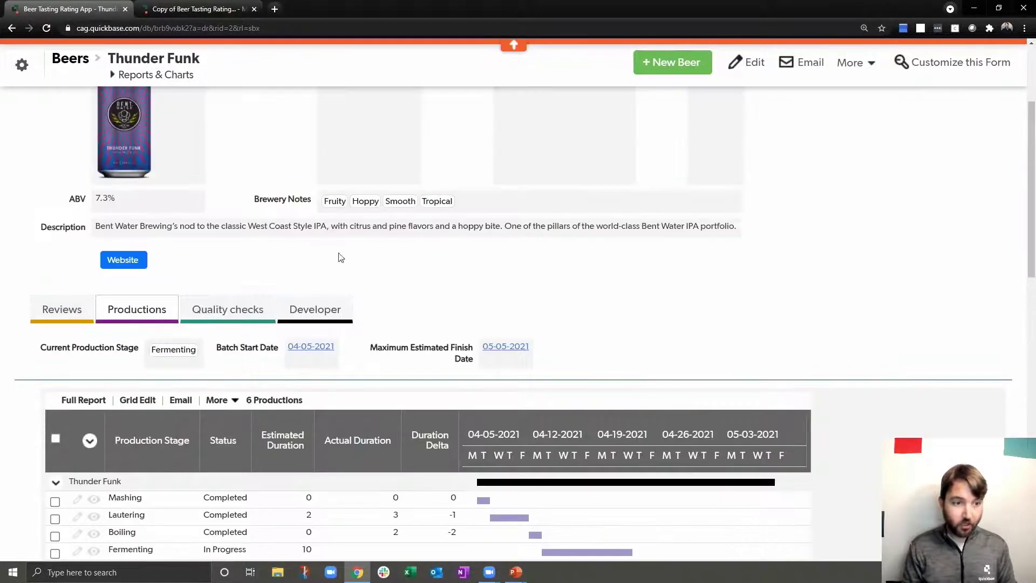
click(229, 310)
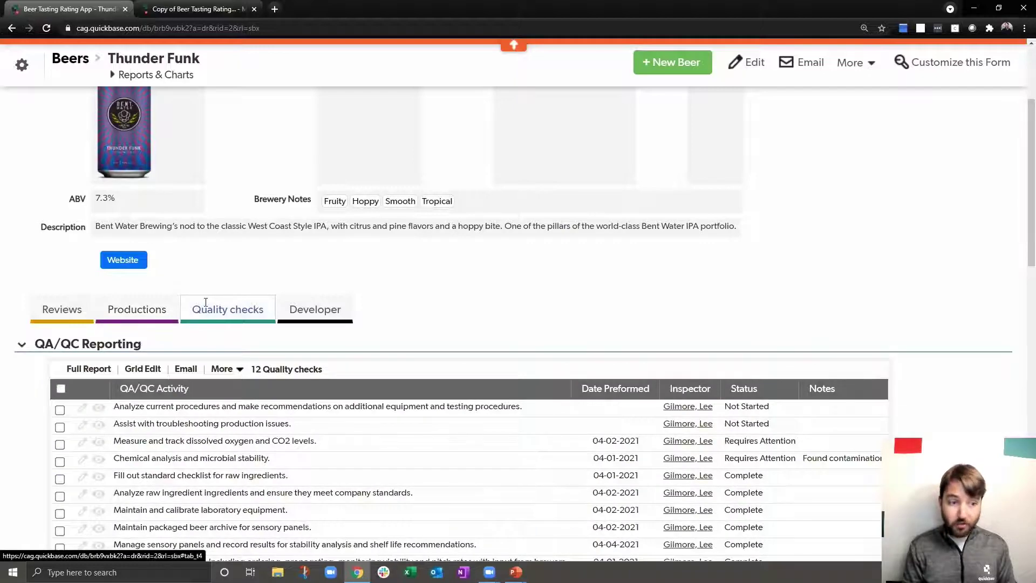
scroll(206, 302, down, 5)
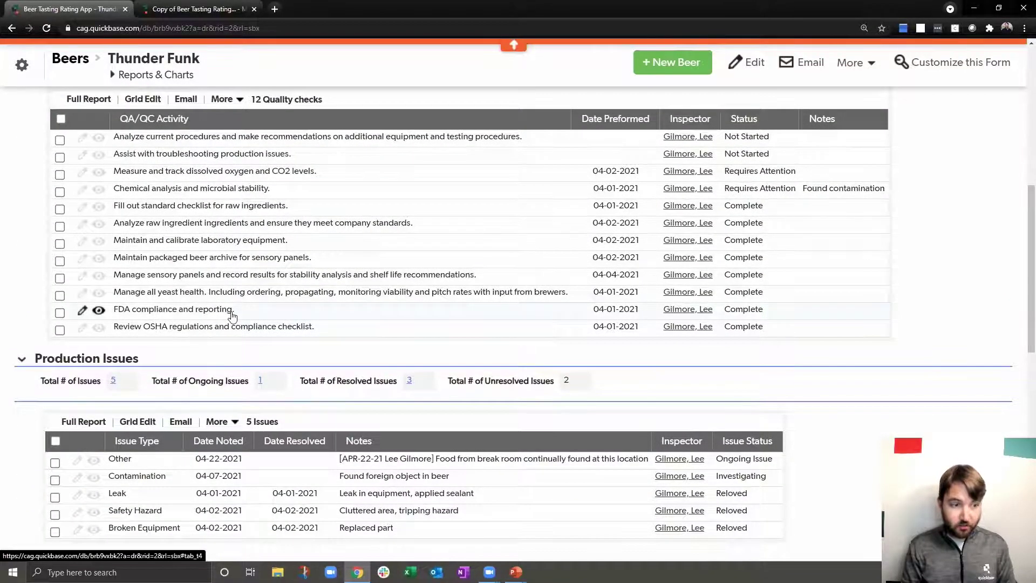
- Review the Thunder Funk production issues and the Issues Over Time chart, along with the beer details and QA/QC activities
scroll(232, 316, down, 4)
scroll(301, 290, down, 2)
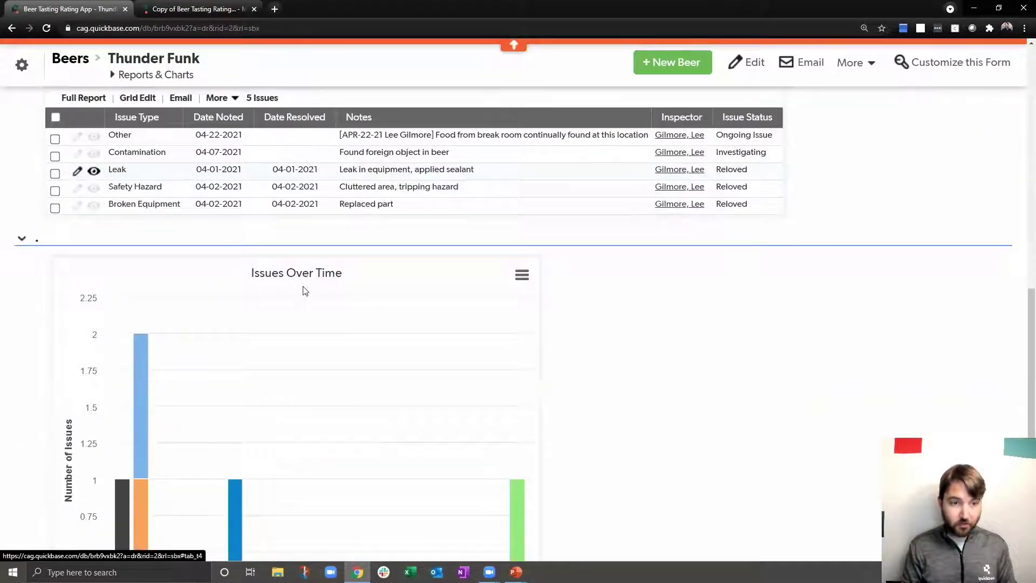
scroll(303, 285, up, 1)
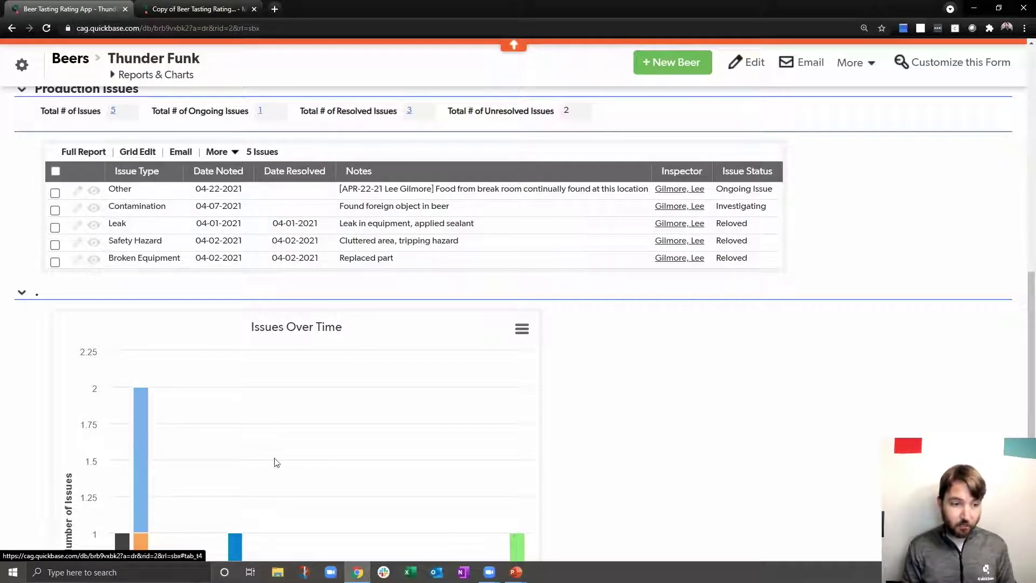
scroll(285, 220, down, 1)
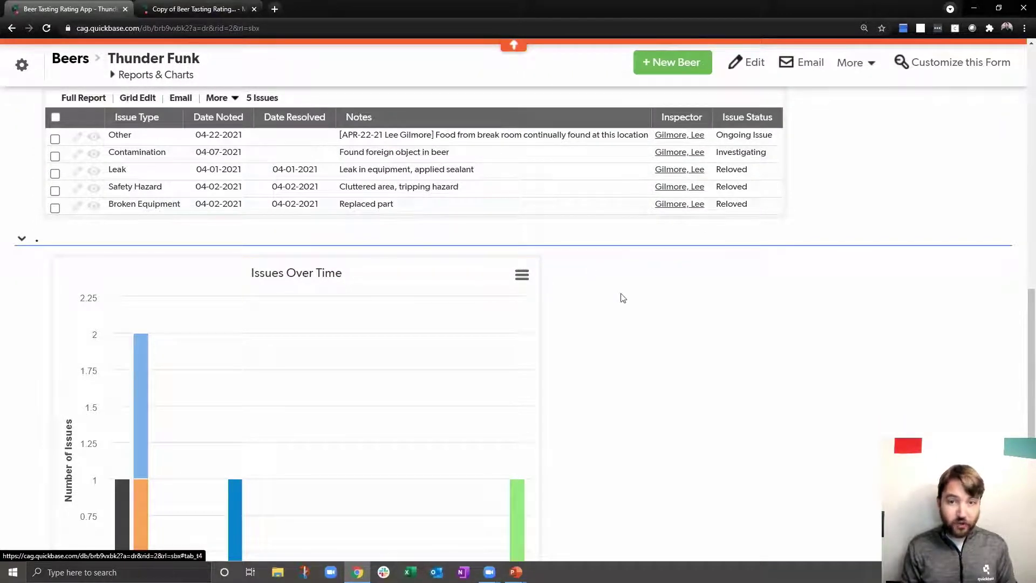
scroll(623, 298, up, 12)
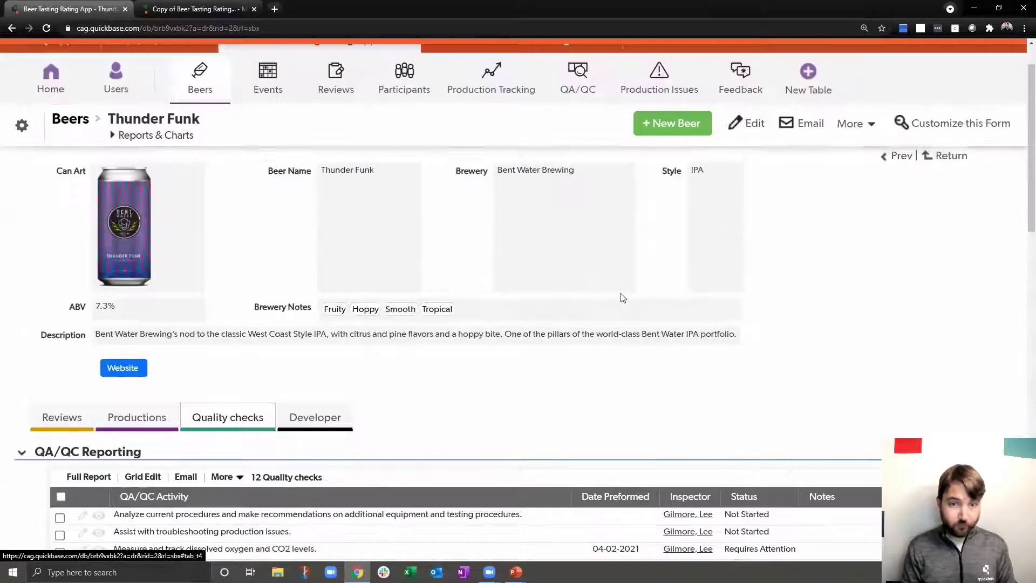
scroll(623, 297, up, 1)
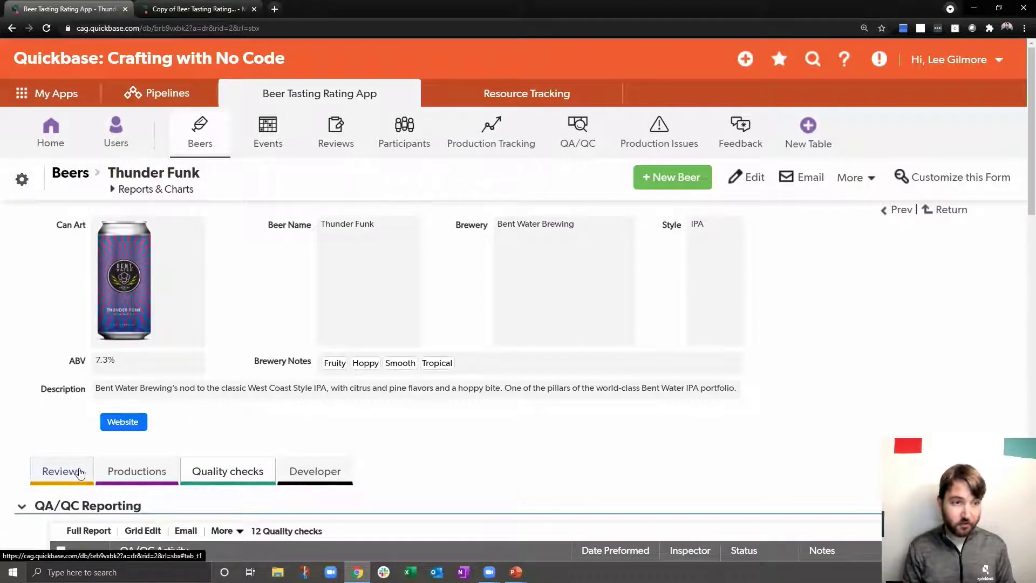
scroll(265, 460, down, 9)
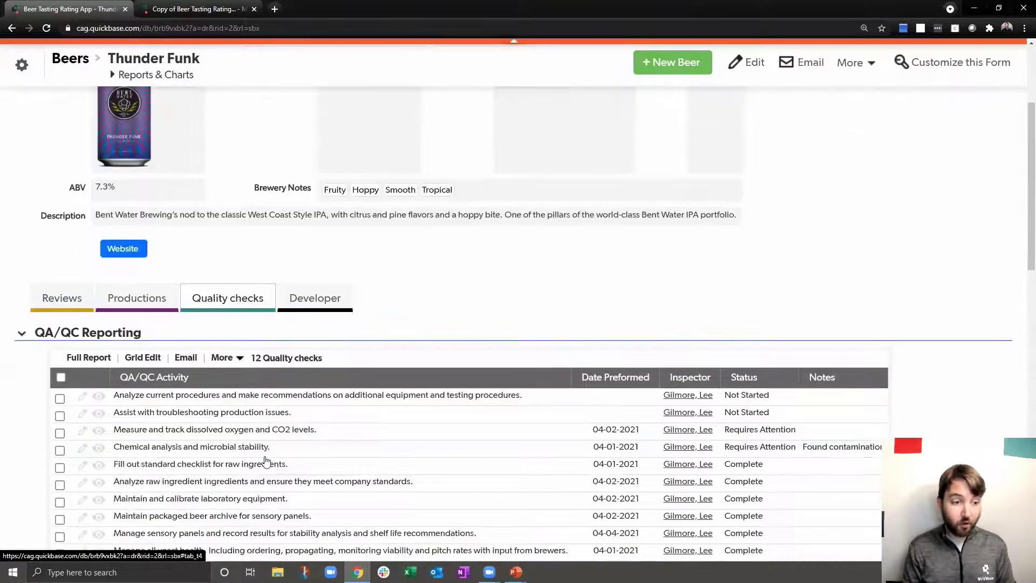
scroll(266, 460, down, 4)
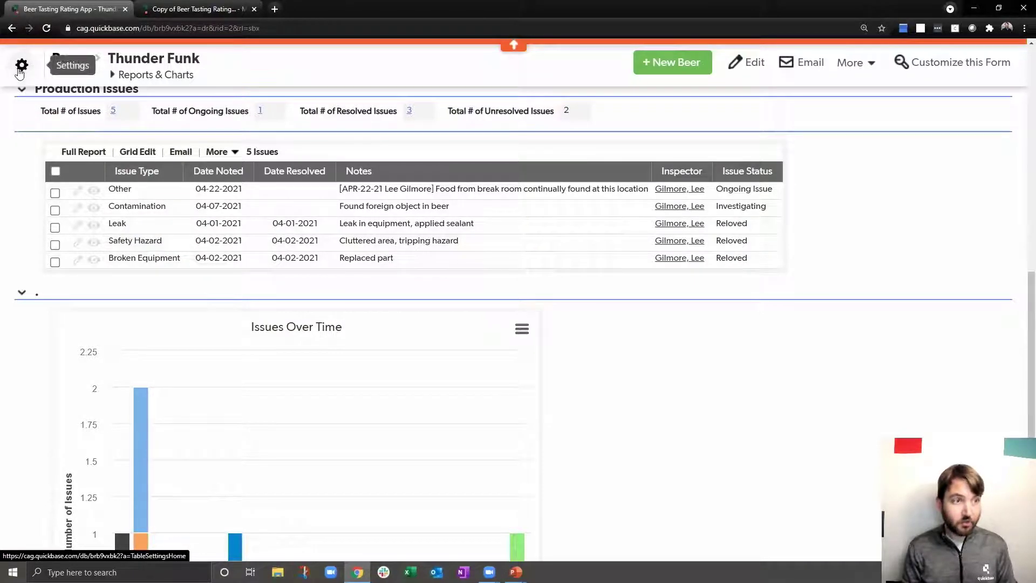
- Open the Beers table settings and list its table-to-table relationships
click(21, 65)
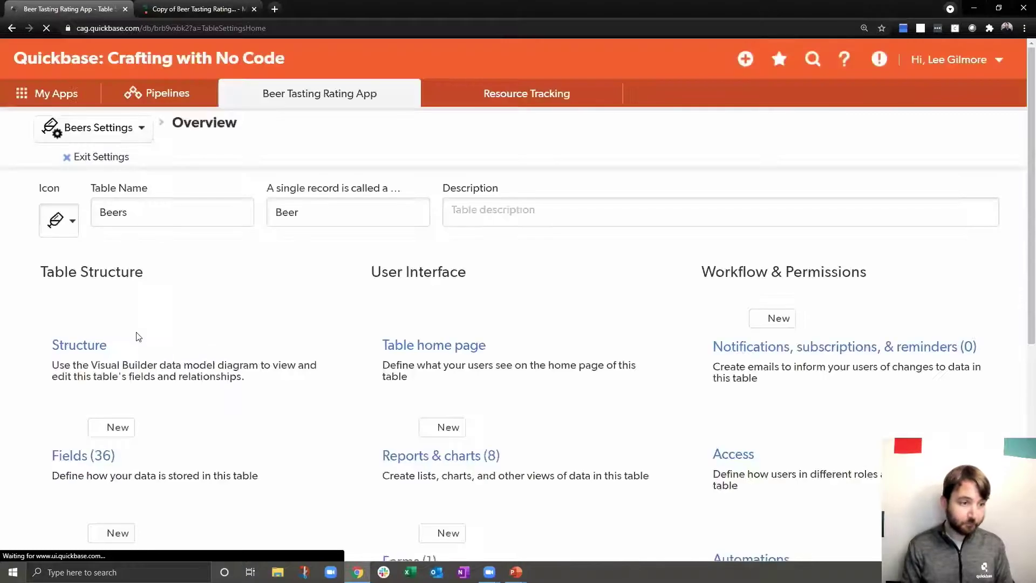
scroll(150, 379, down, 2)
scroll(149, 379, down, 2)
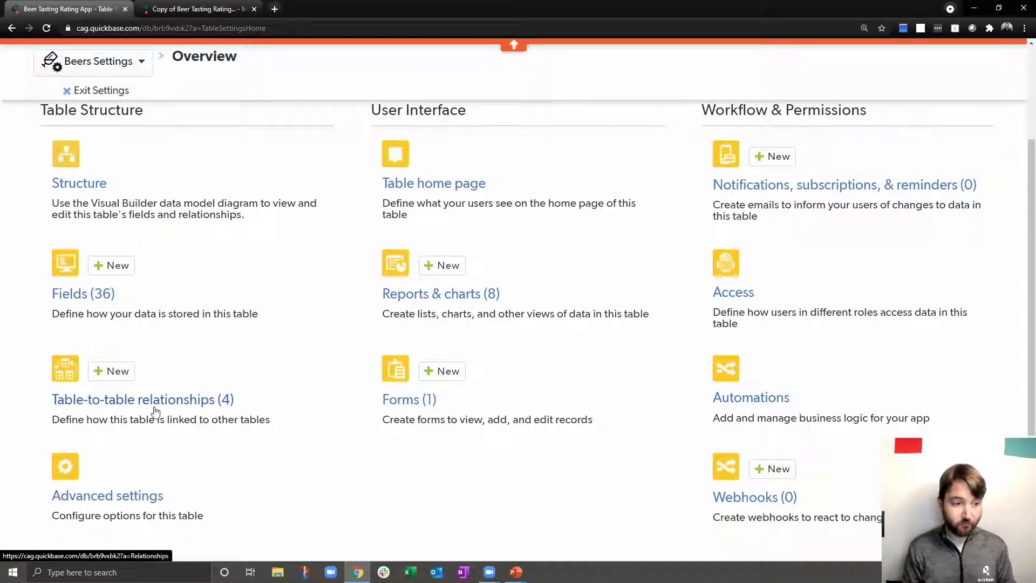
click(155, 410)
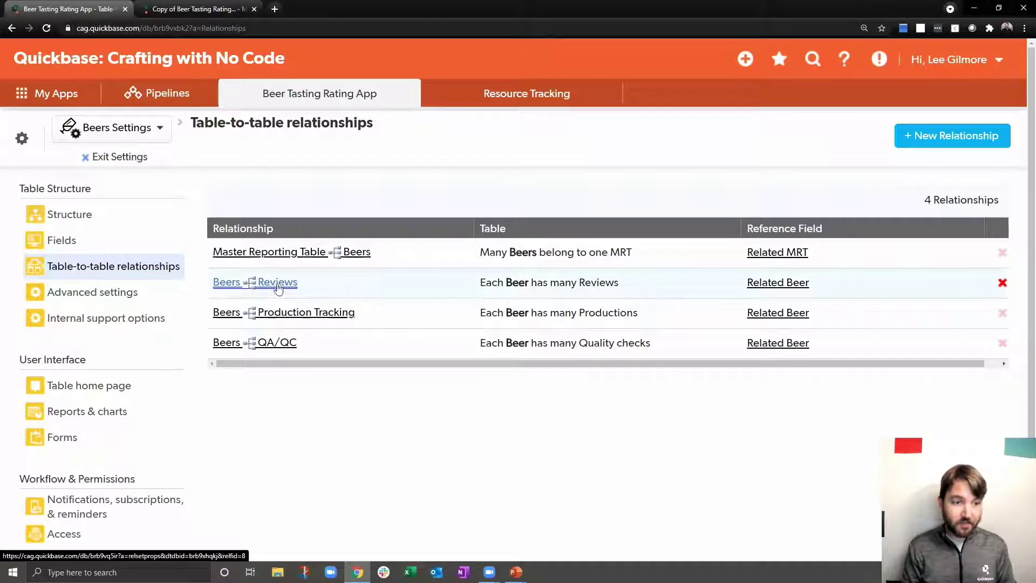
mouse_move(279, 288)
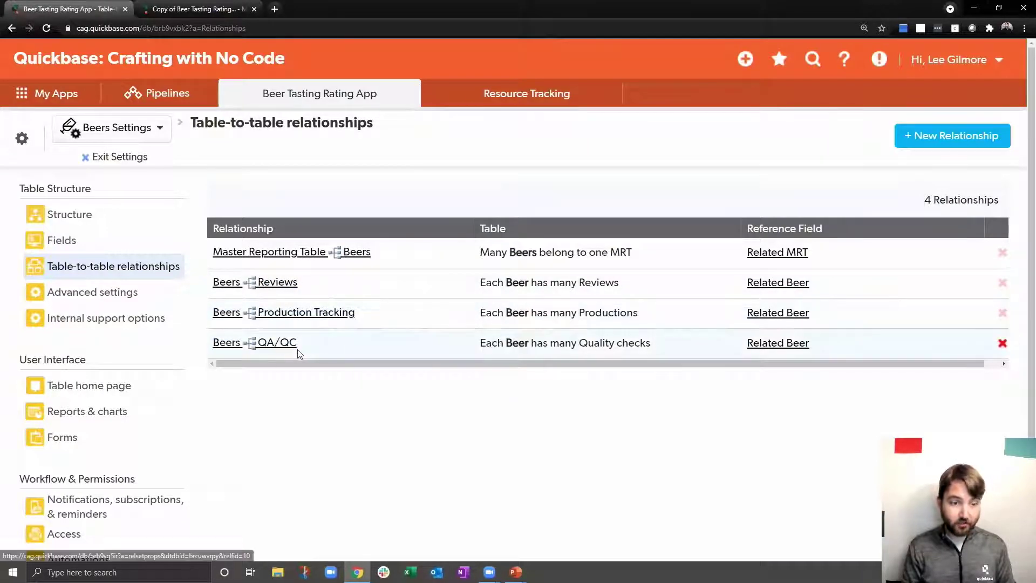
- Examine the Report Link field in the Beers to Reviews relationship and return to the Thunder Funk record
click(277, 282)
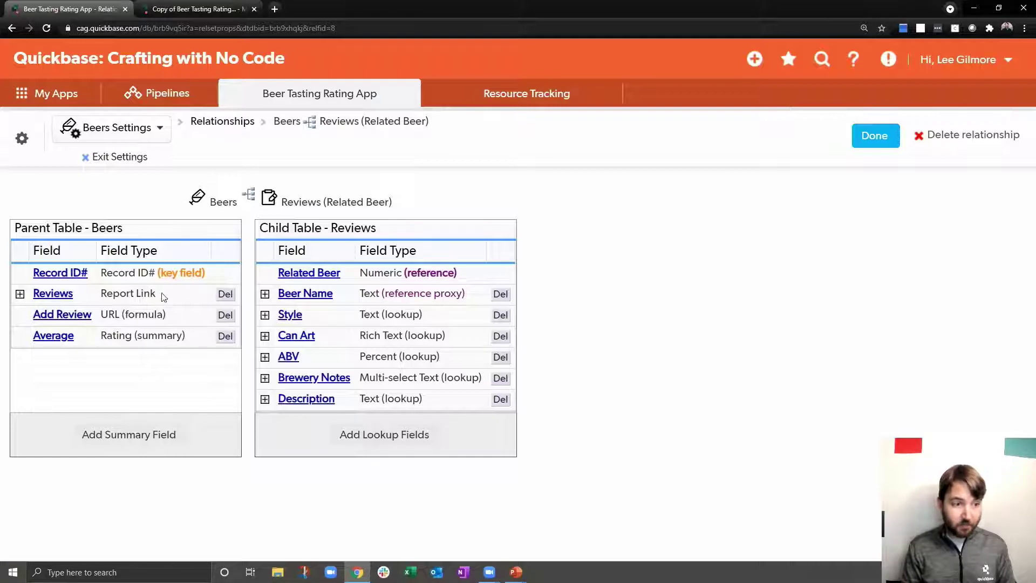
drag(162, 297, 105, 303)
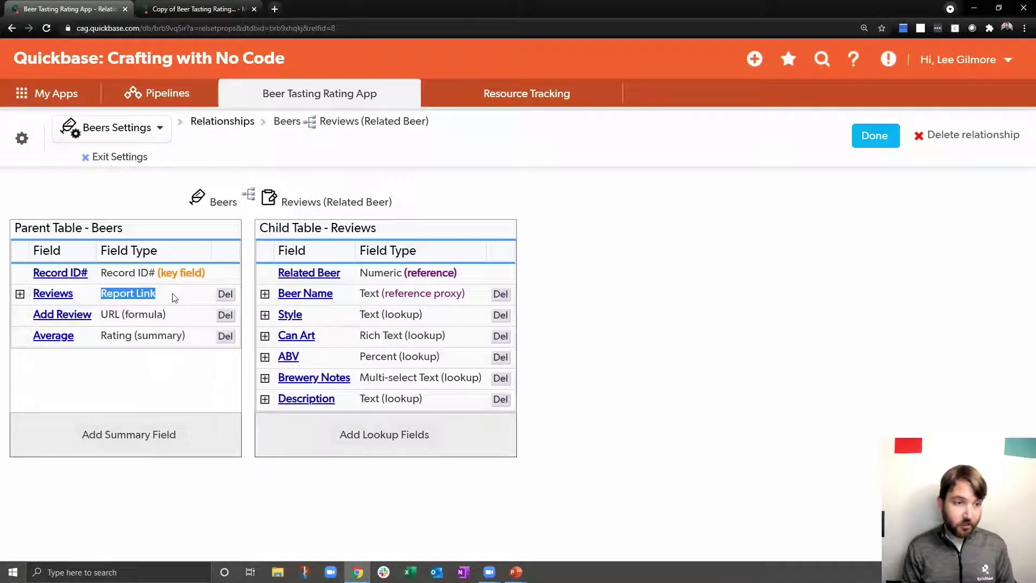
click(121, 157)
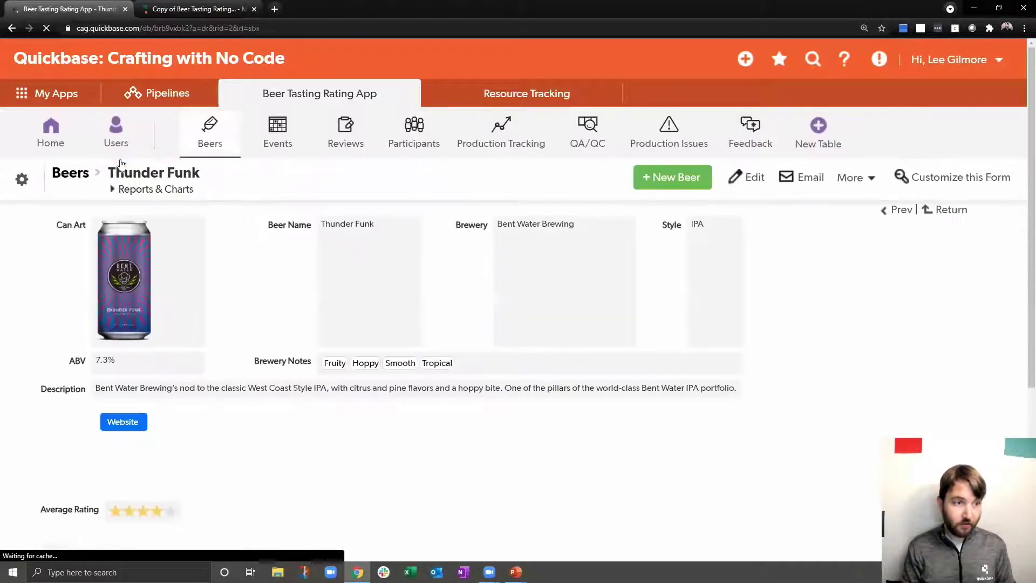
- Open the Beers Main Form for customization and examine the properties of its Reviews tab and Average Rating field
click(967, 183)
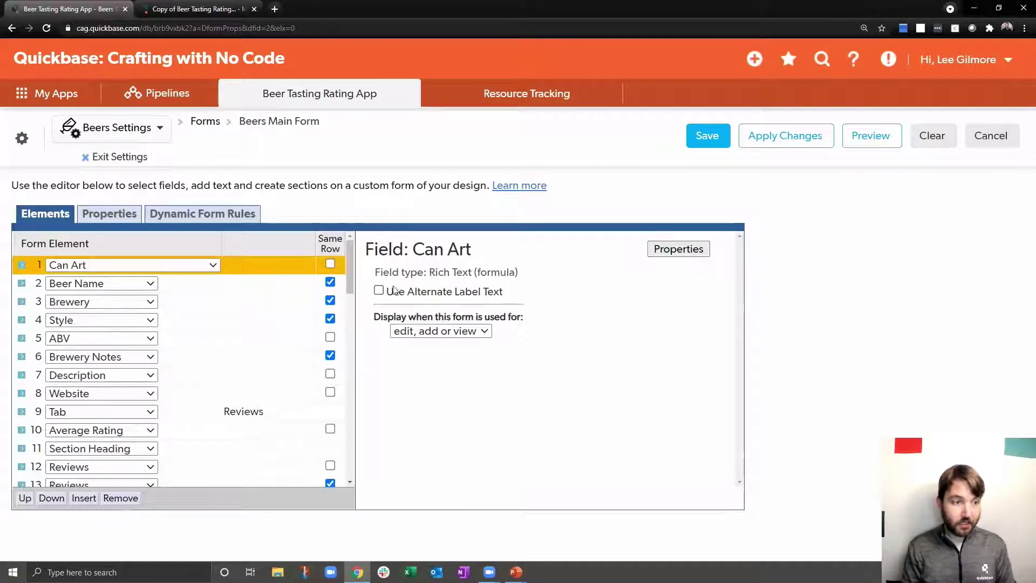
scroll(352, 259, down, 3)
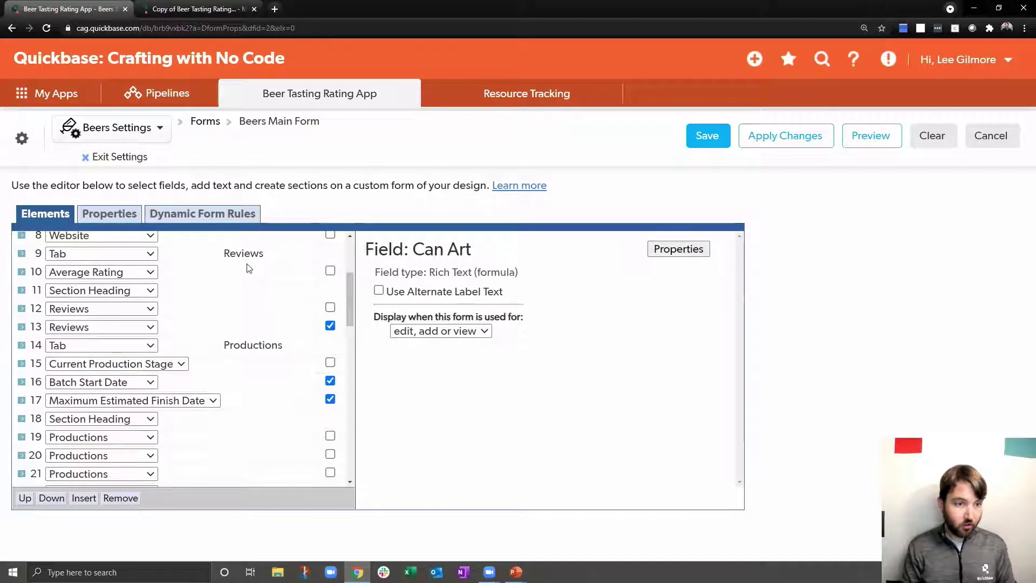
click(242, 255)
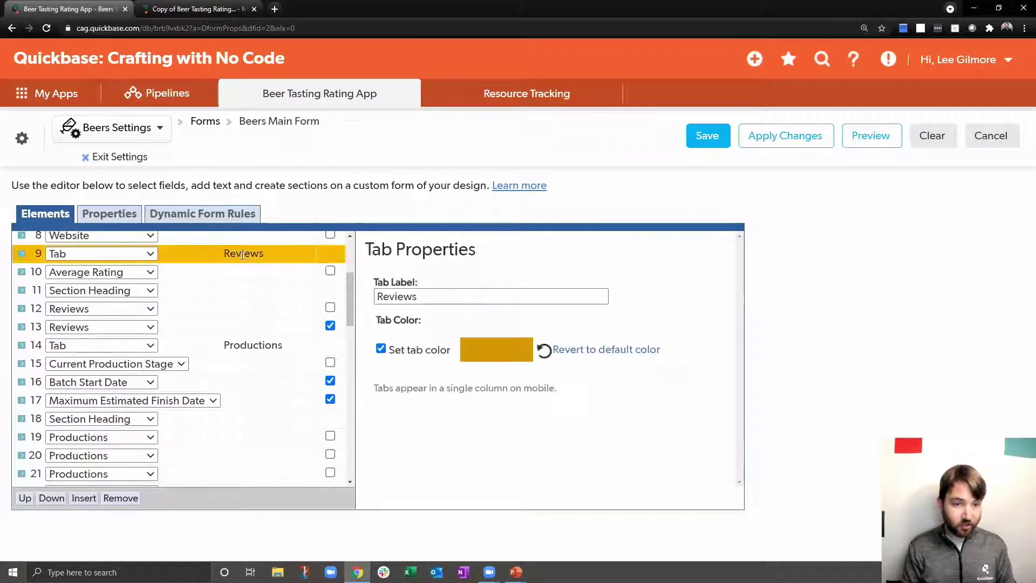
click(228, 271)
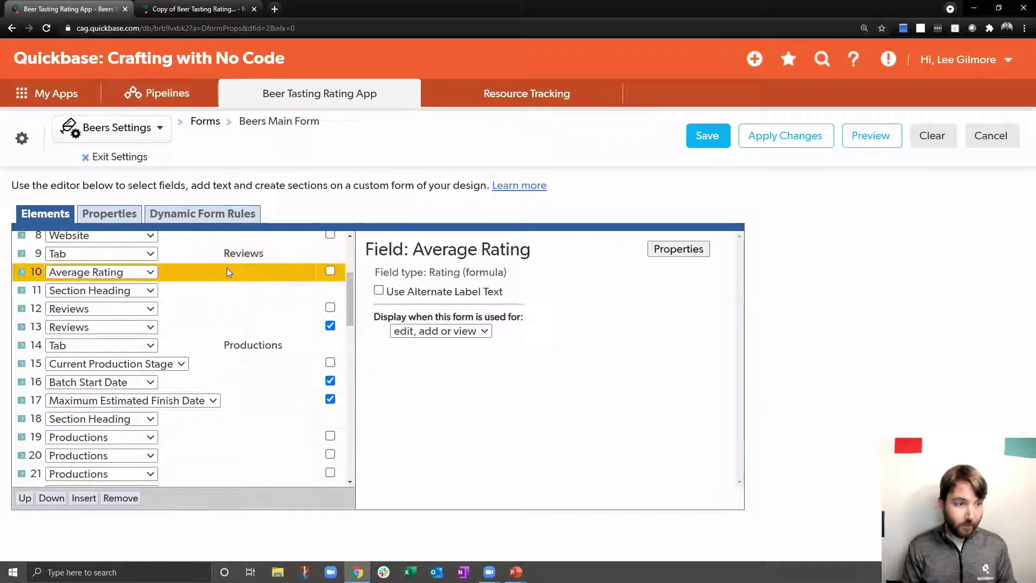
- Check the available display reports for both Reviews elements, keeping Embedded for Beers and As Reviews Come In
click(184, 308)
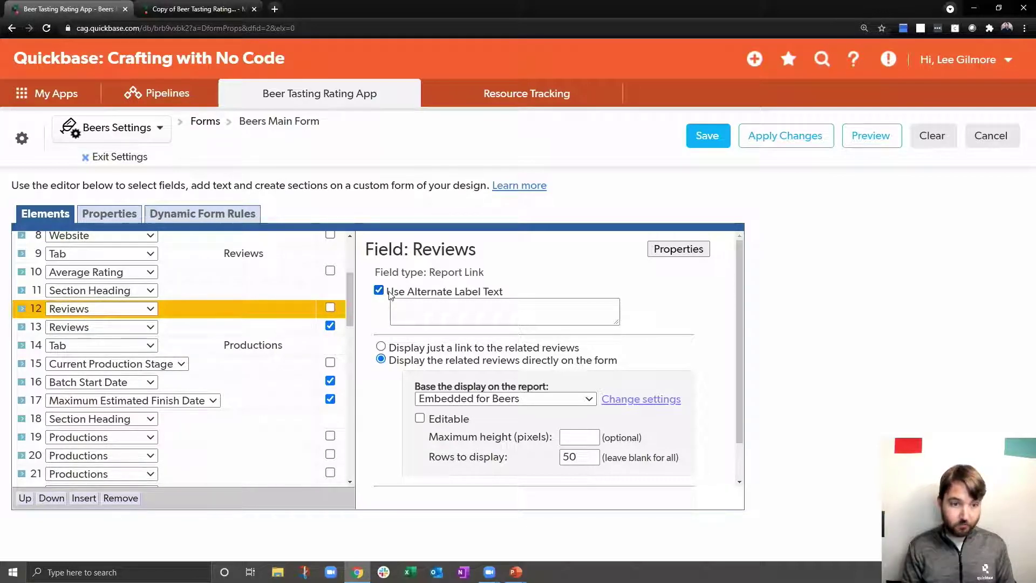
click(424, 309)
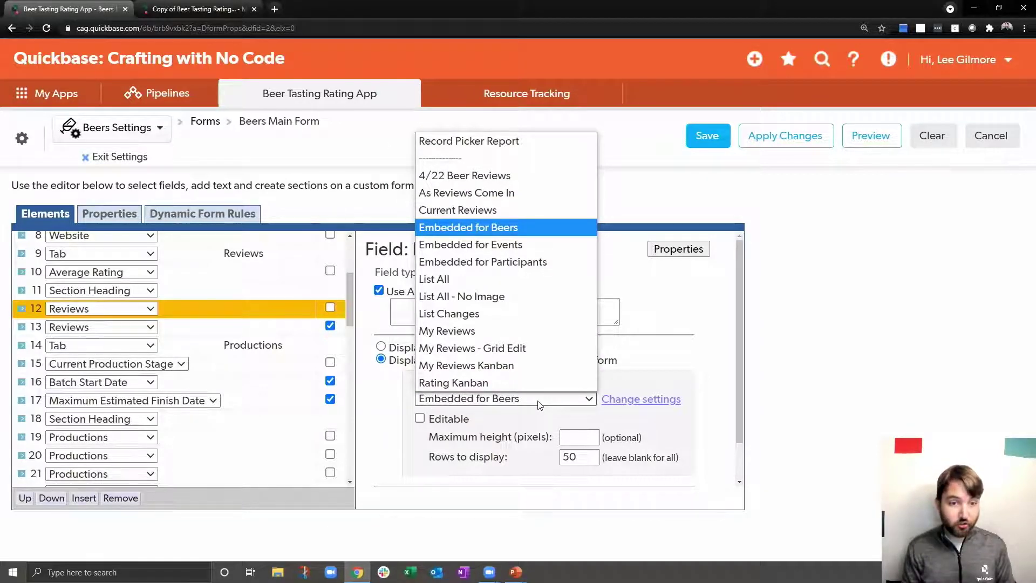
click(870, 303)
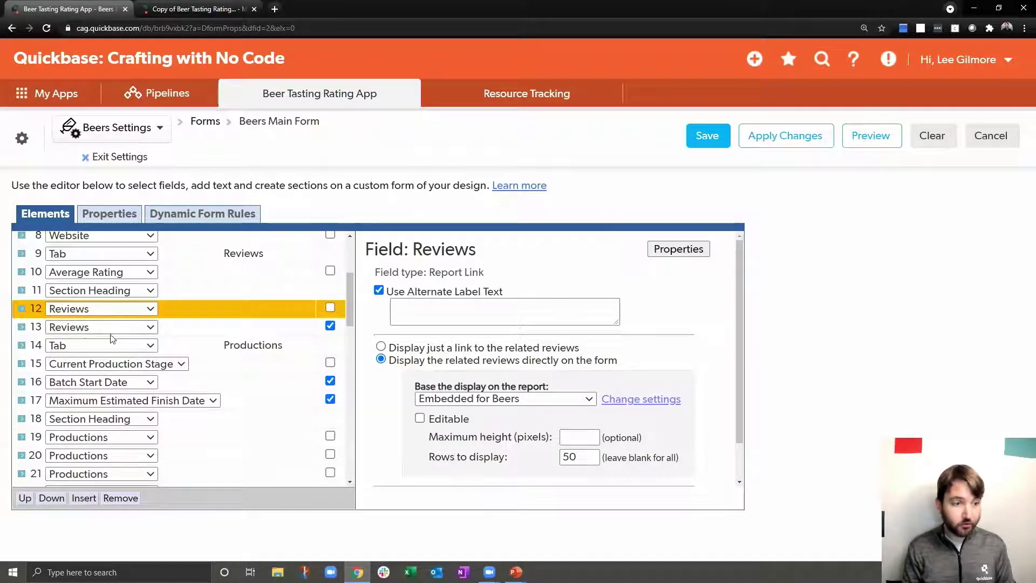
click(160, 334)
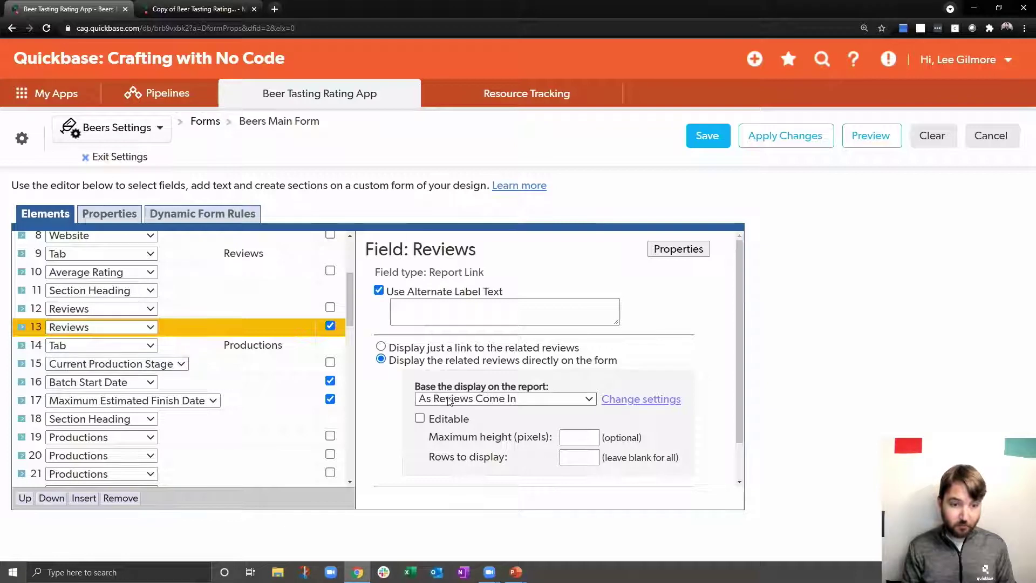
click(519, 403)
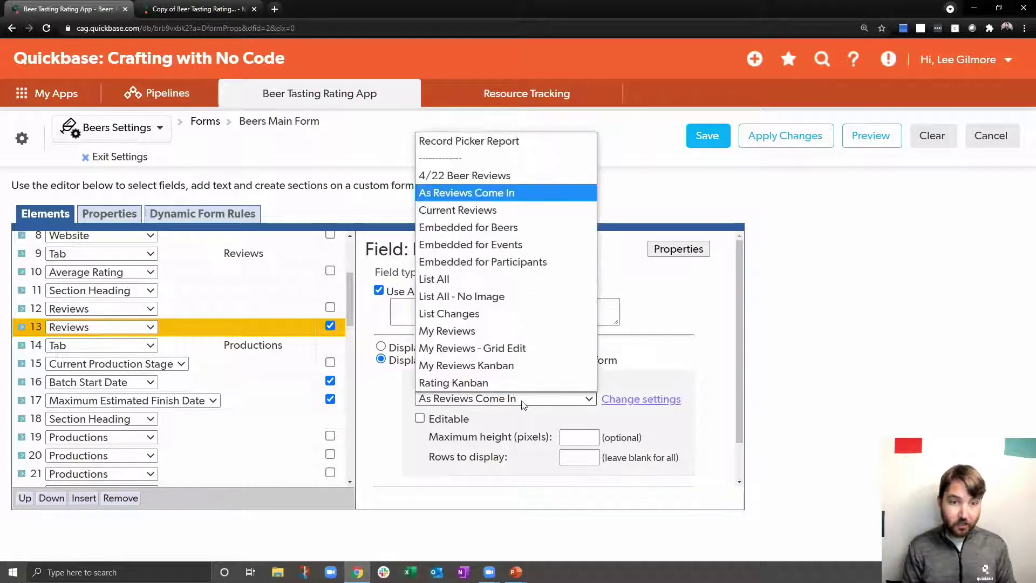
click(503, 192)
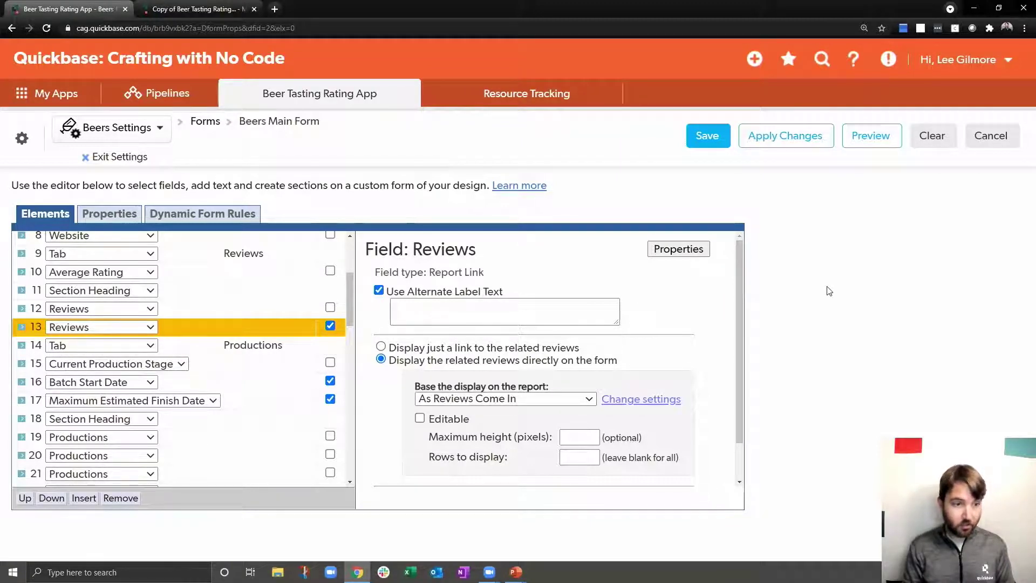
- Examine the Productions tab properties and the display report of each of its three Productions elements
scroll(238, 370, down, 2)
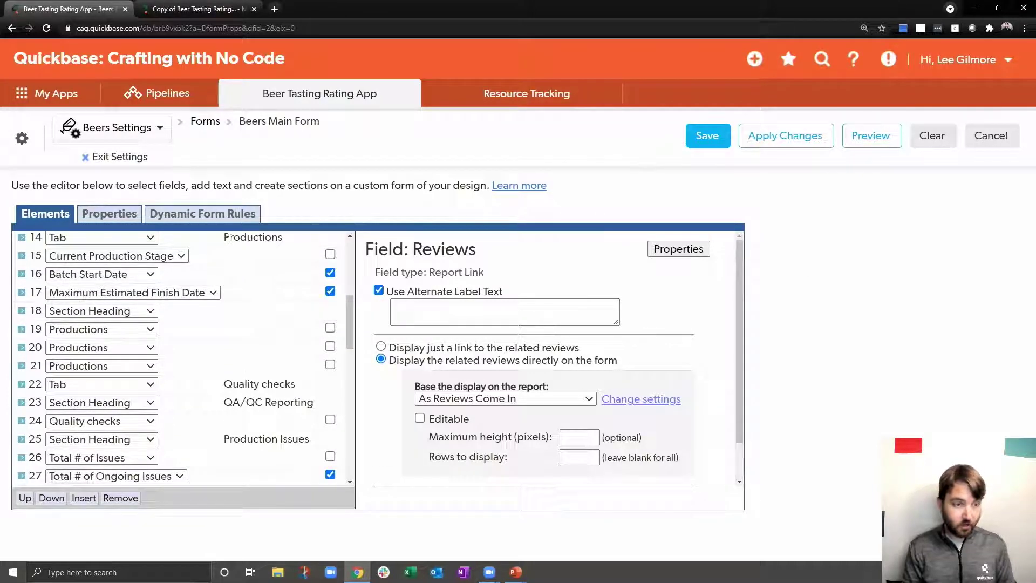
click(267, 239)
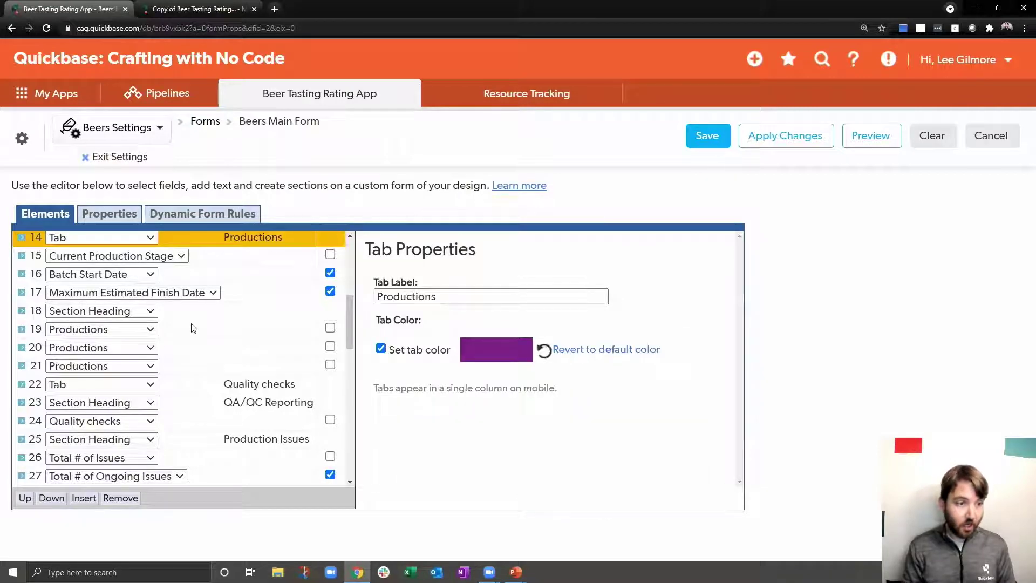
click(340, 331)
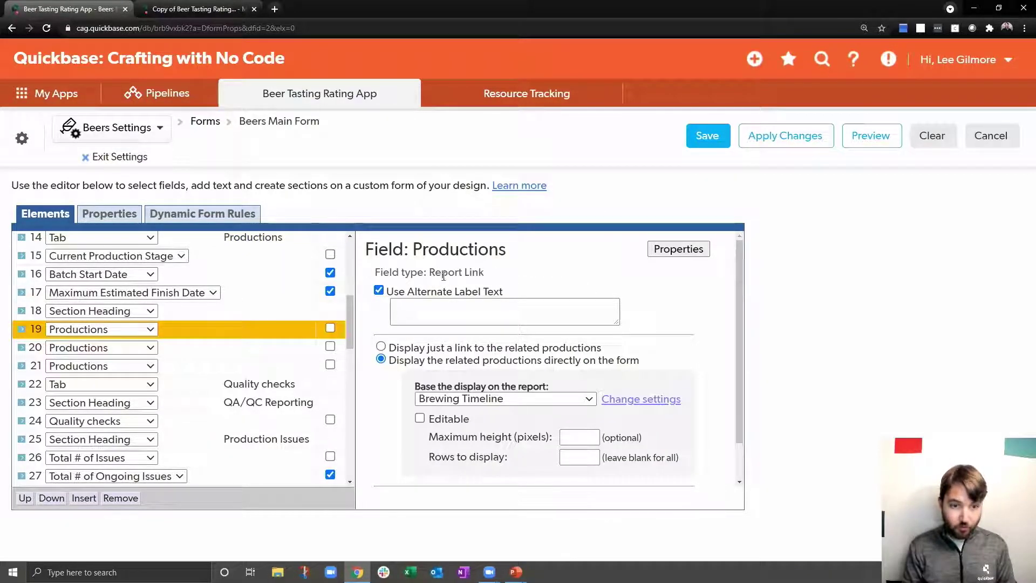
click(188, 351)
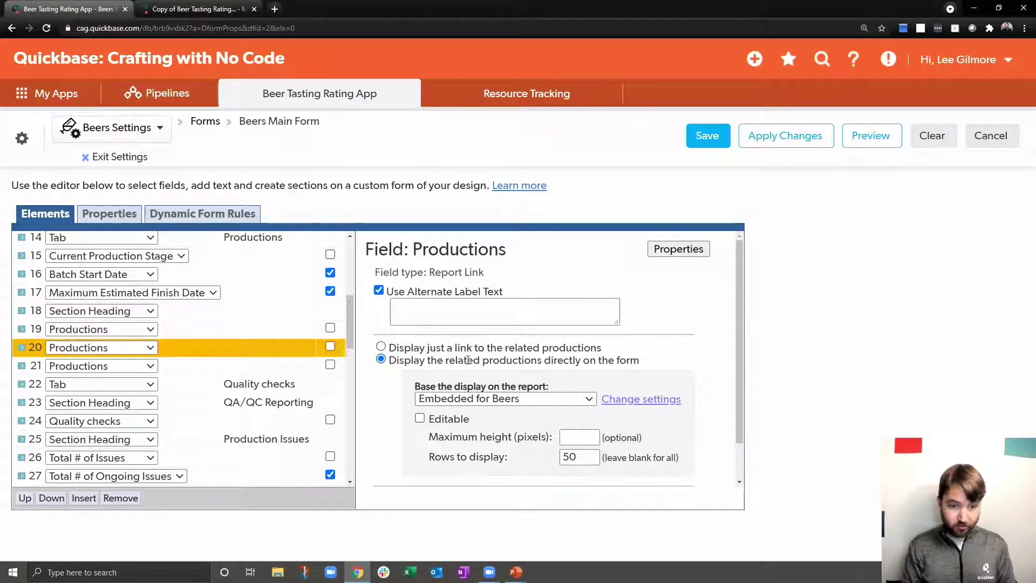
click(193, 370)
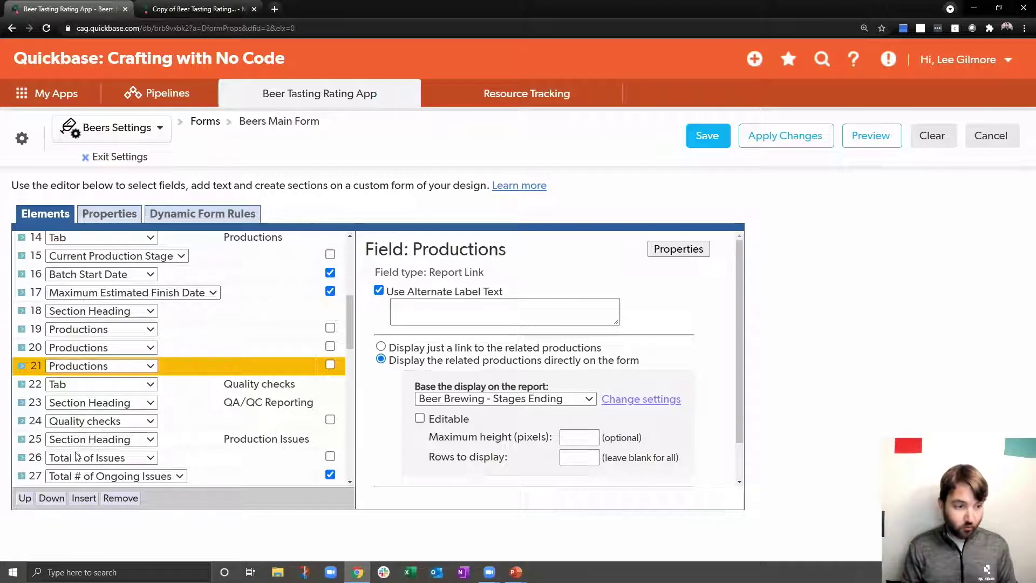
- Insert an additional Productions element above the last Productions element in the Beers Main Form
click(81, 501)
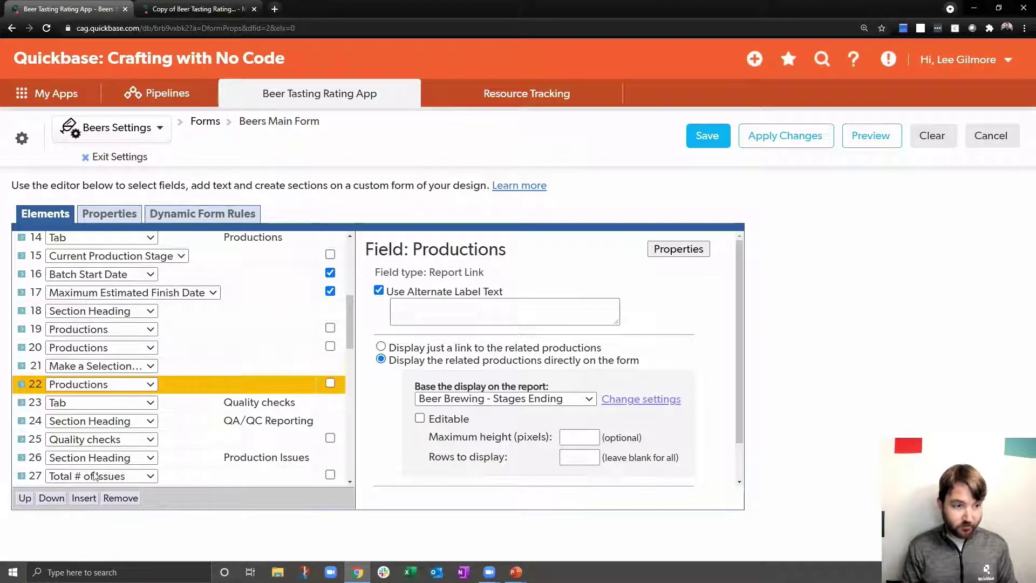
click(96, 368)
scroll(99, 256, down, 4)
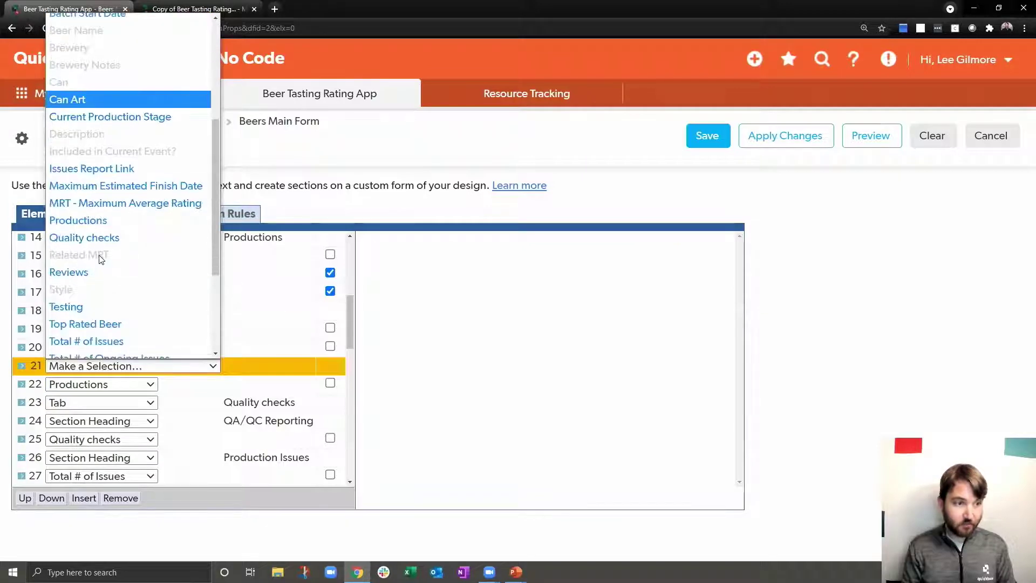
click(98, 221)
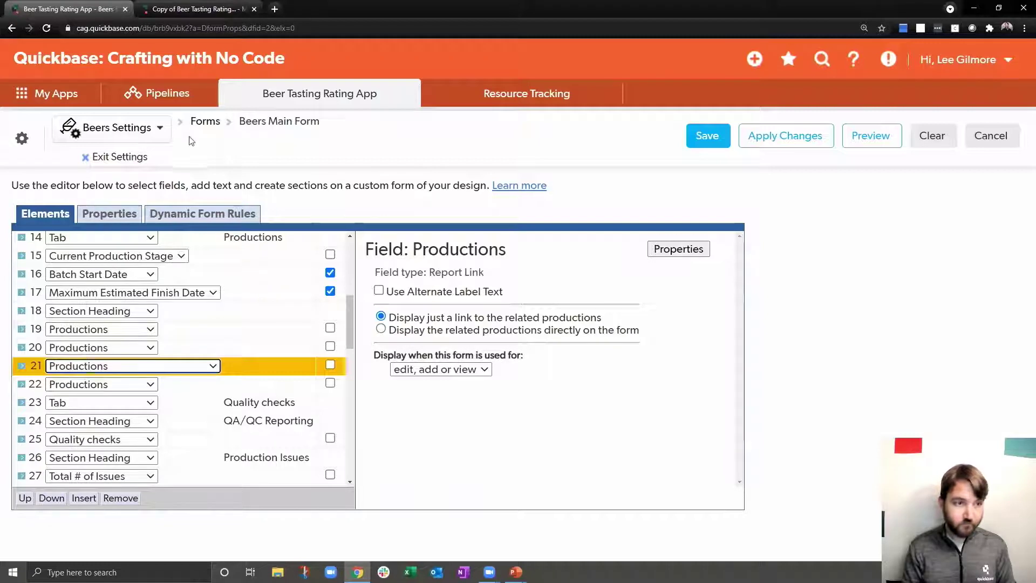
- Leave the form editor without saving the changes and show the list of fields in the Beers table
click(29, 144)
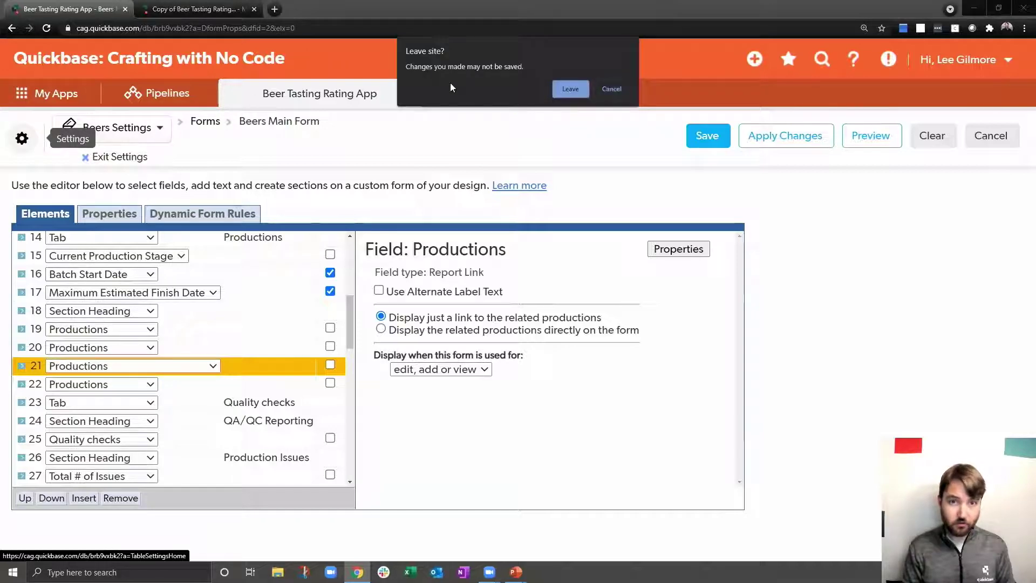
click(567, 89)
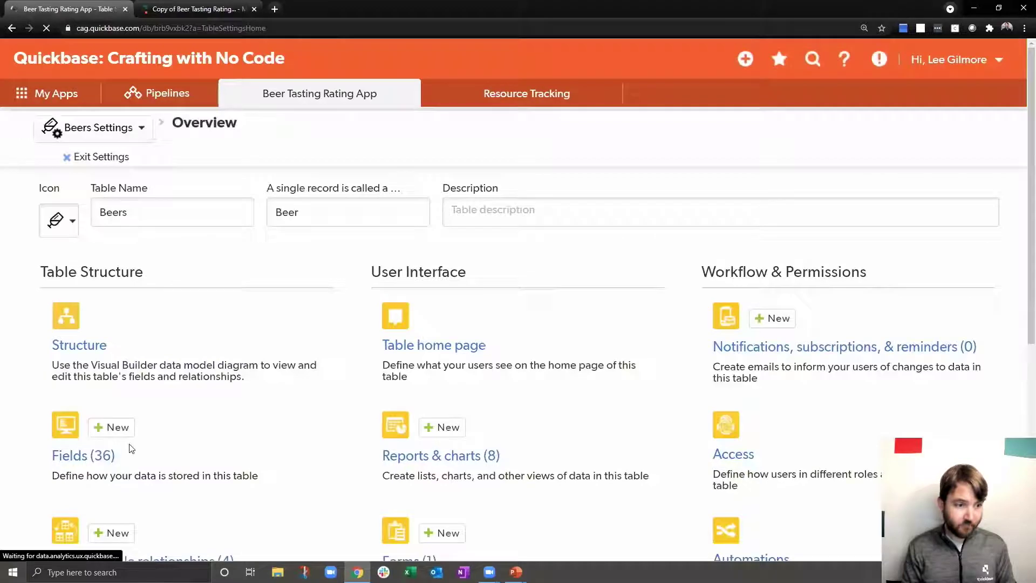
click(83, 458)
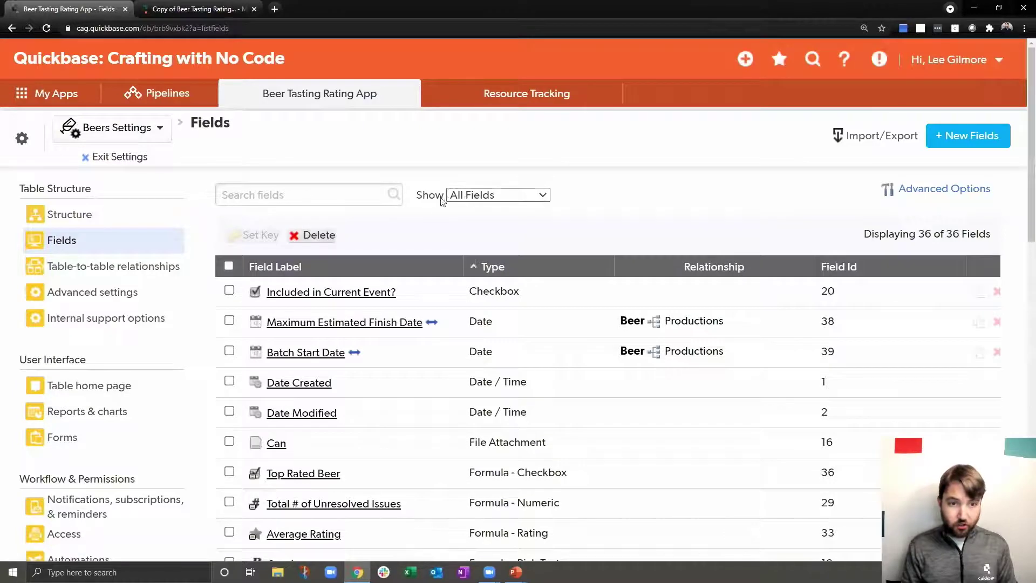
- Filter the Beers table's fields to the Report Link type and examine which ones belong to a table relationship
click(477, 199)
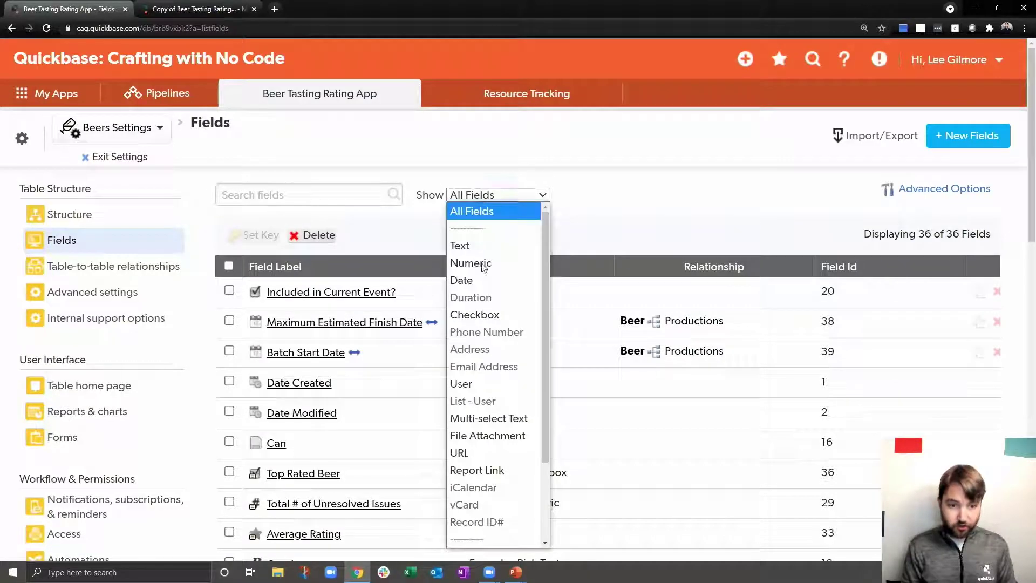
click(488, 469)
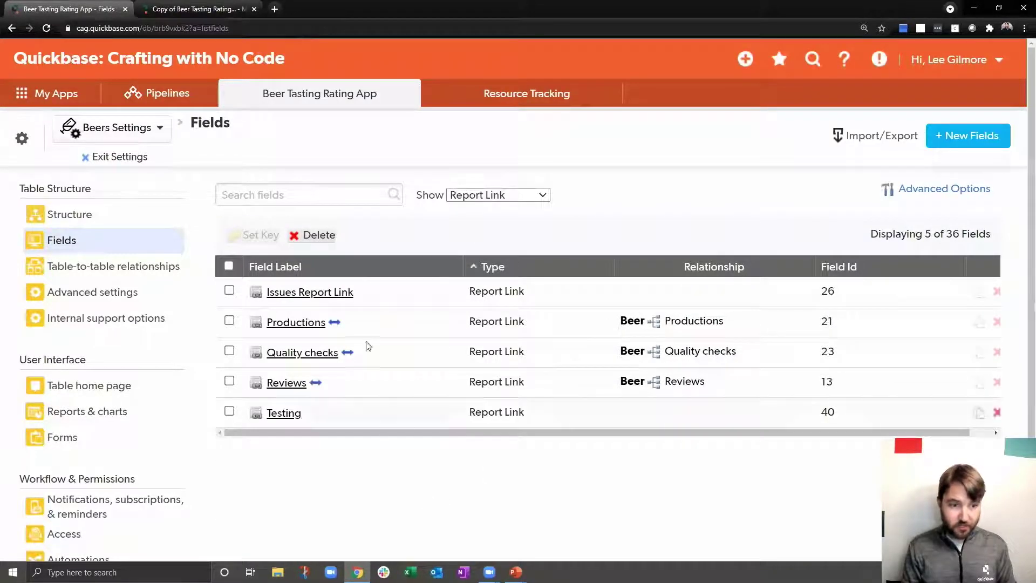
mouse_move(321, 325)
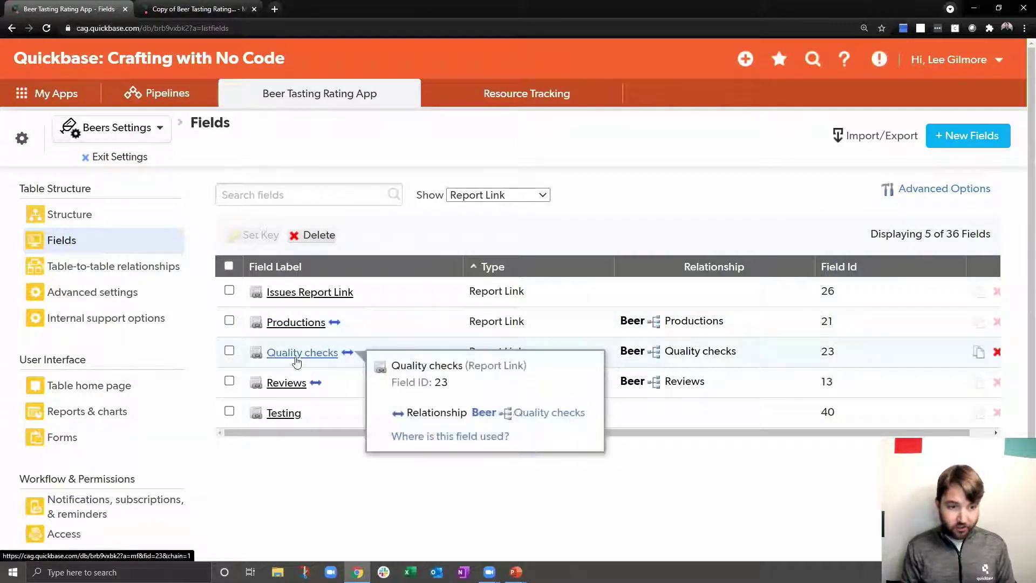
mouse_move(291, 389)
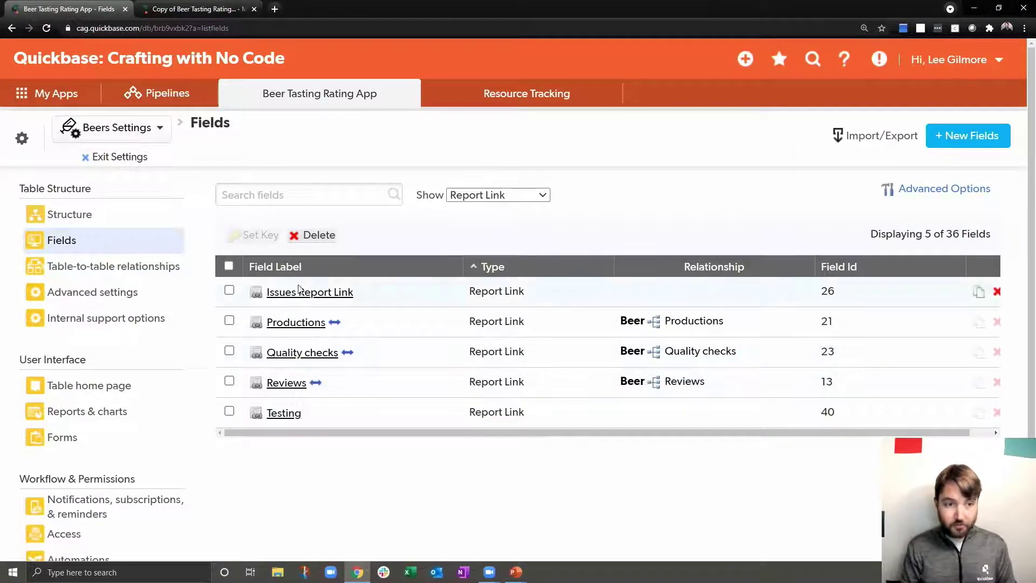
mouse_move(289, 298)
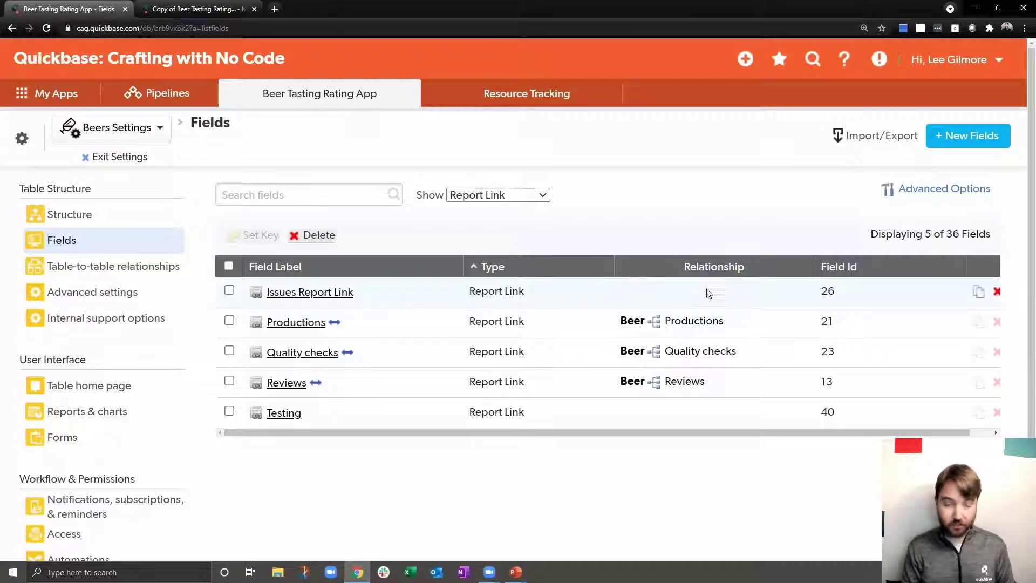
mouse_move(321, 293)
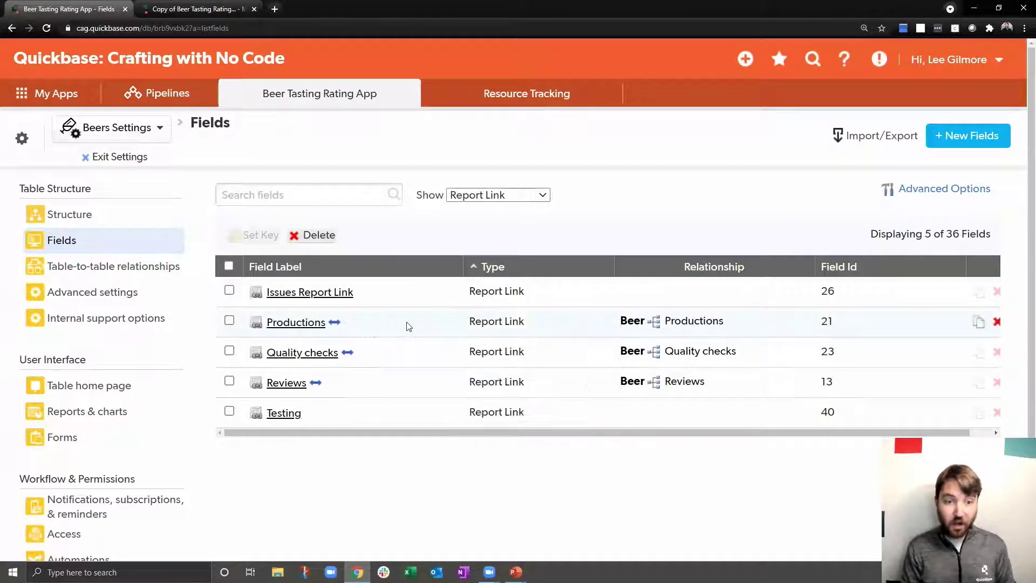
click(456, 323)
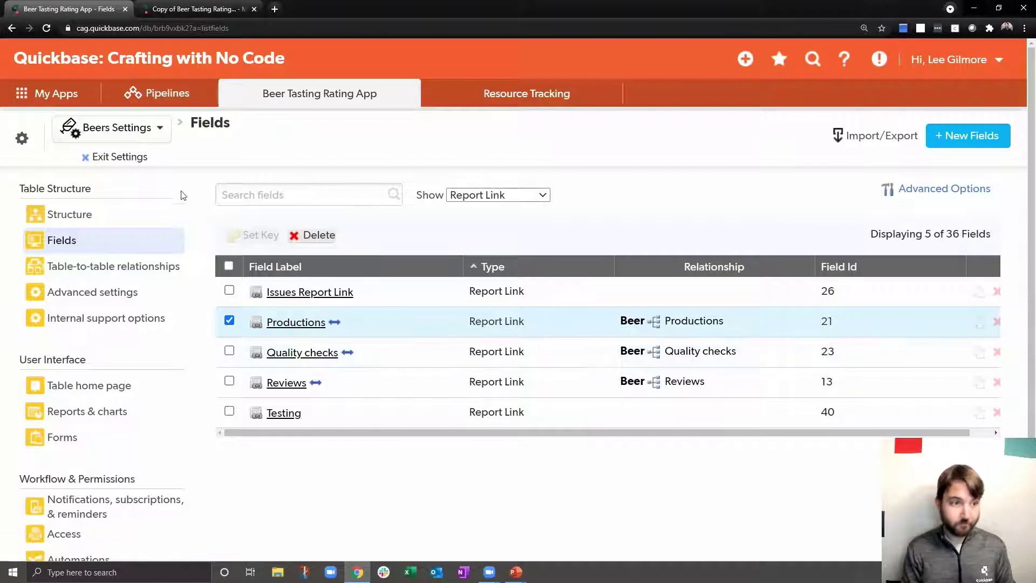
- Switch to the Copy of Beer Tasting Rating App and show the table-to-table relationships of its Beers table
click(196, 9)
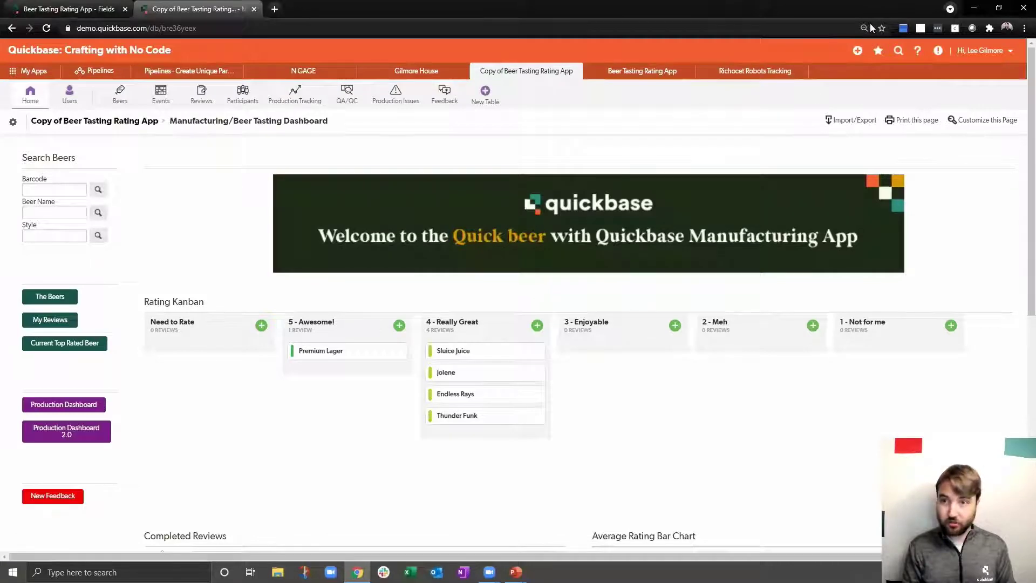
click(860, 30)
click(833, 48)
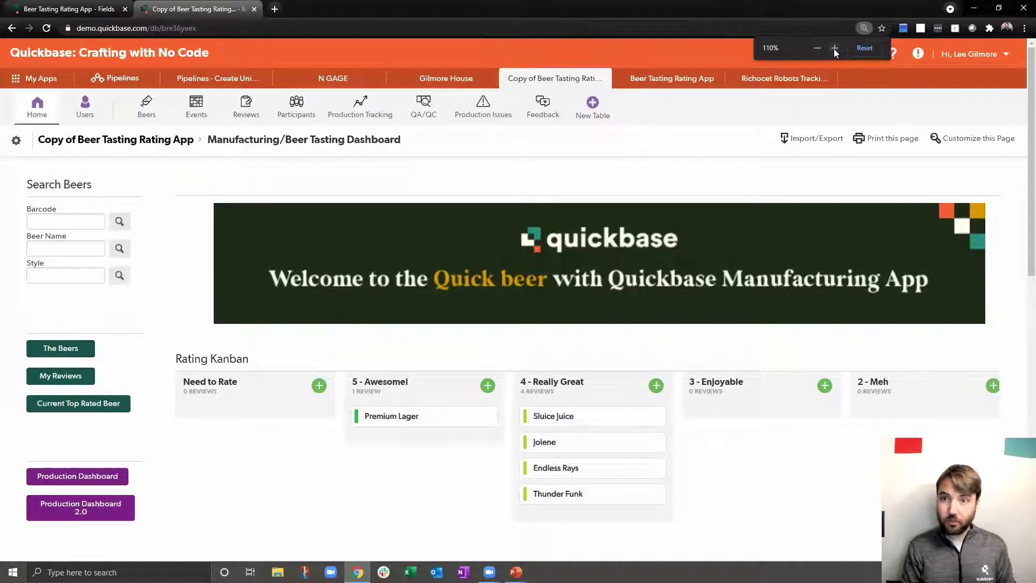
click(834, 48)
click(834, 48)
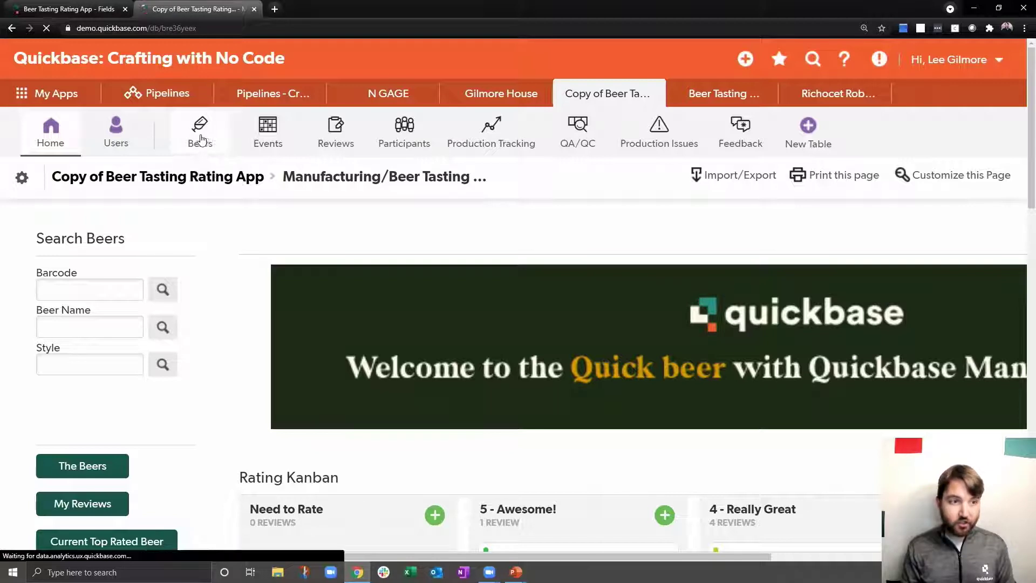
click(205, 143)
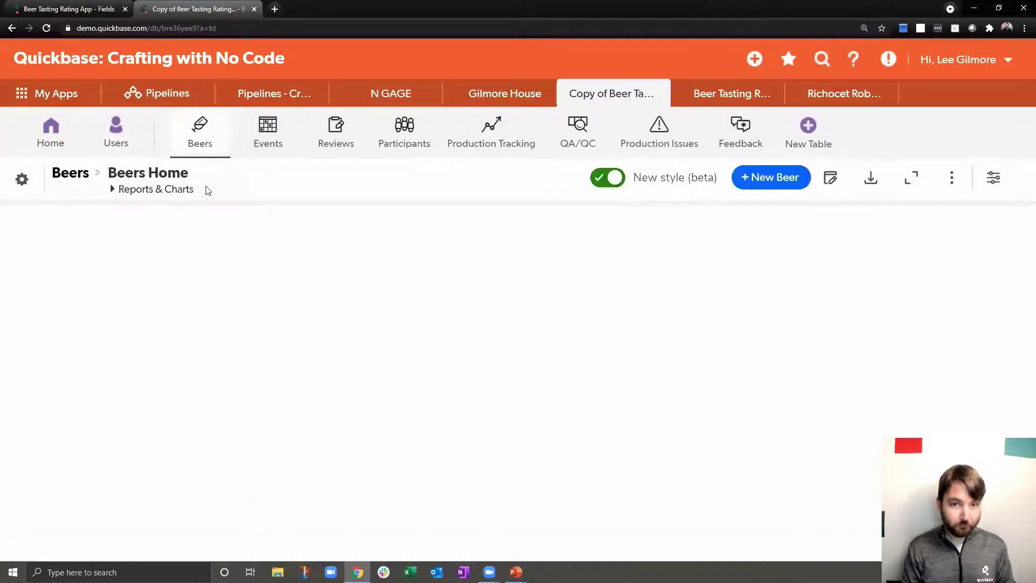
click(21, 176)
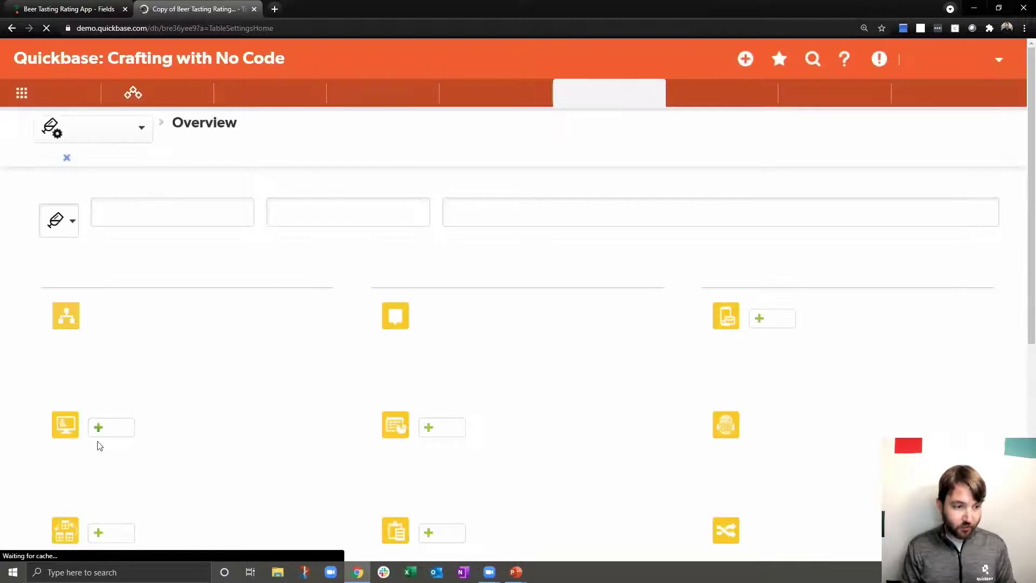
scroll(102, 510, down, 2)
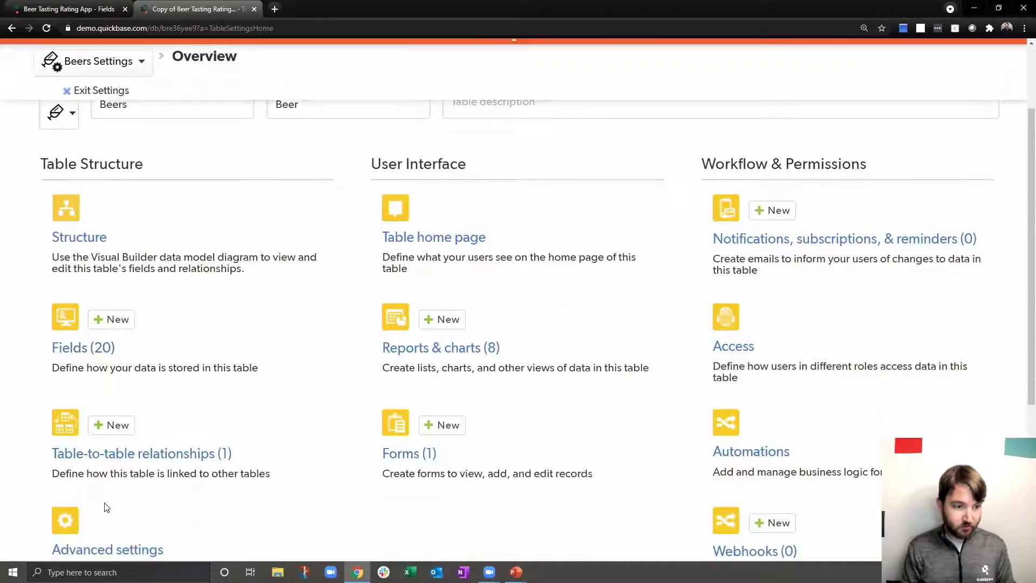
click(120, 456)
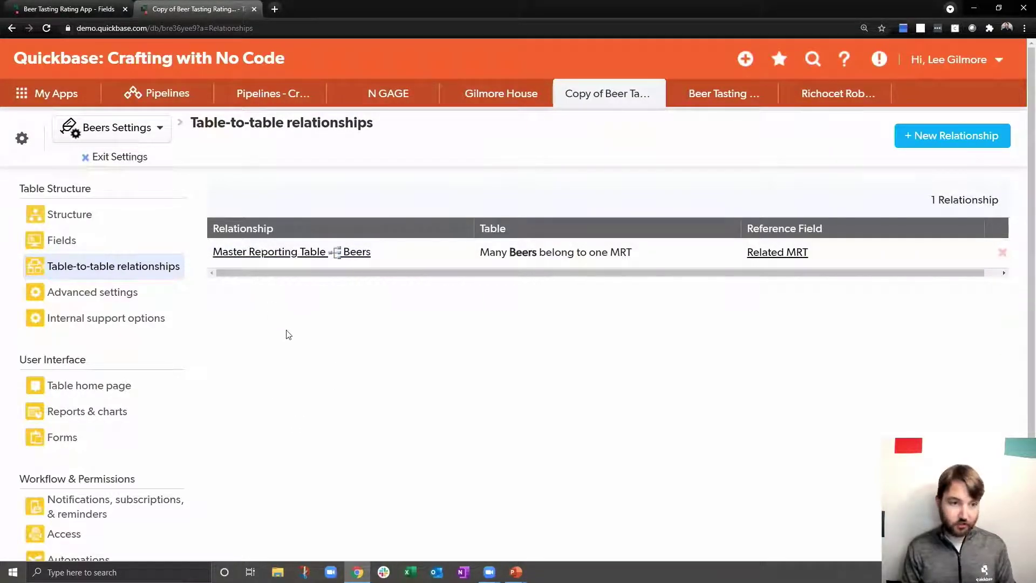
- Look over the Production Tracking records and return to the Beers table's list of table-to-table relationships
click(125, 161)
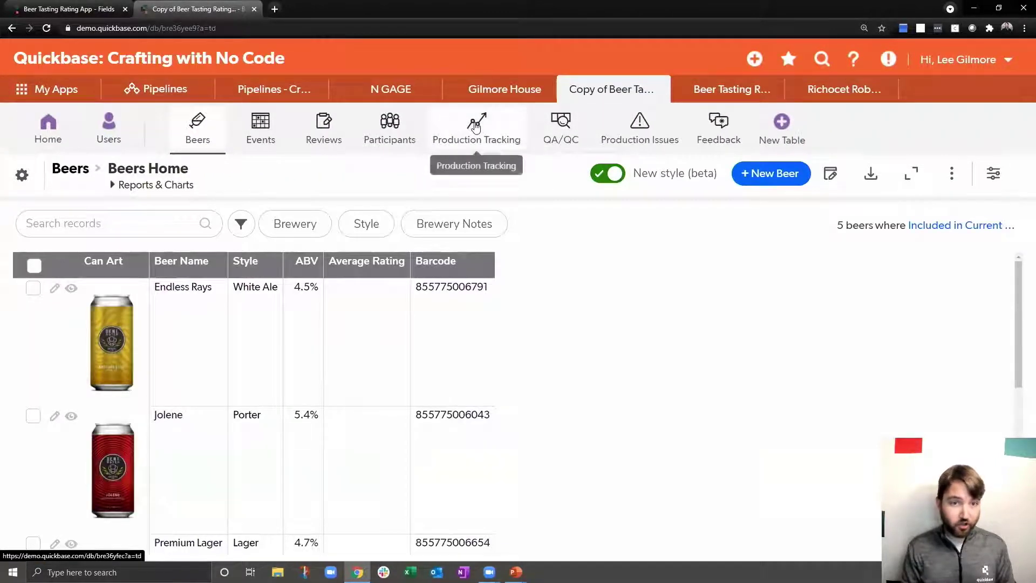
click(475, 128)
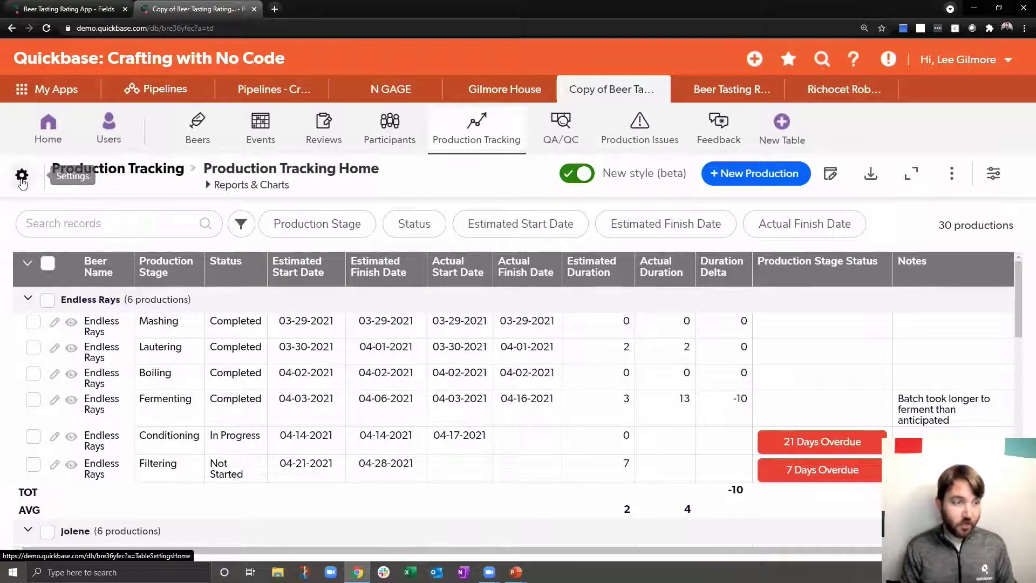
click(197, 122)
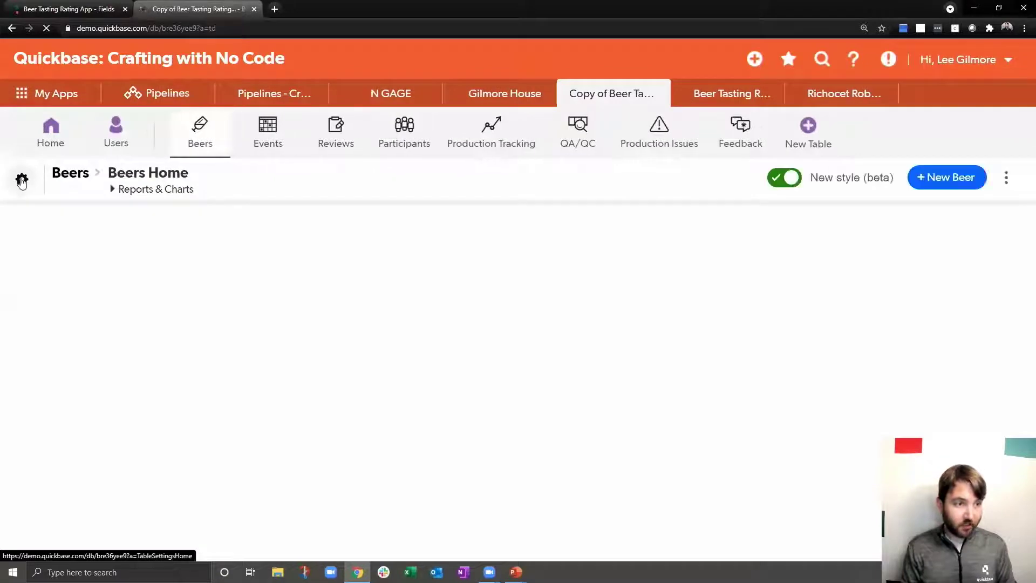
click(22, 179)
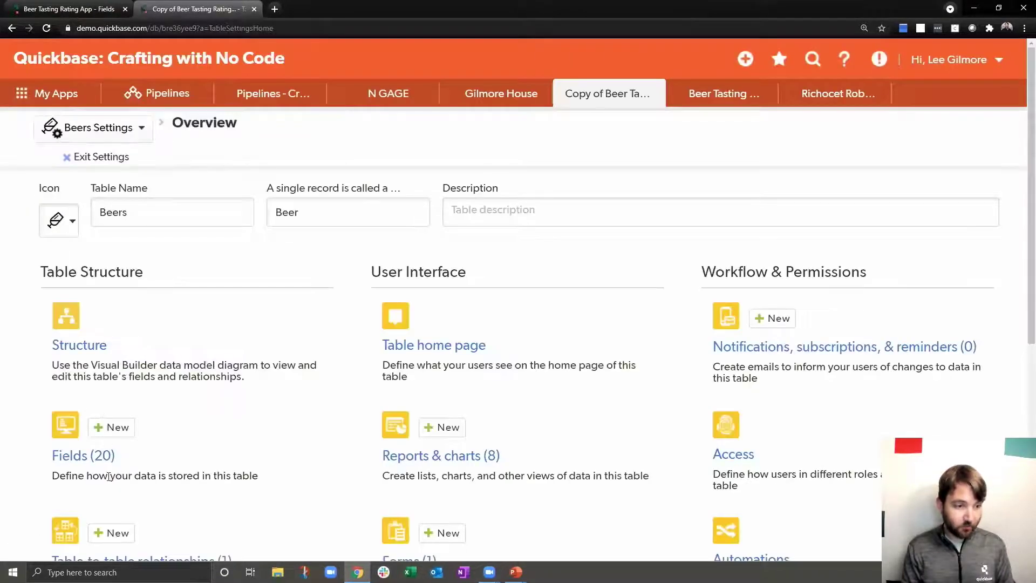
scroll(114, 499, down, 2)
click(197, 462)
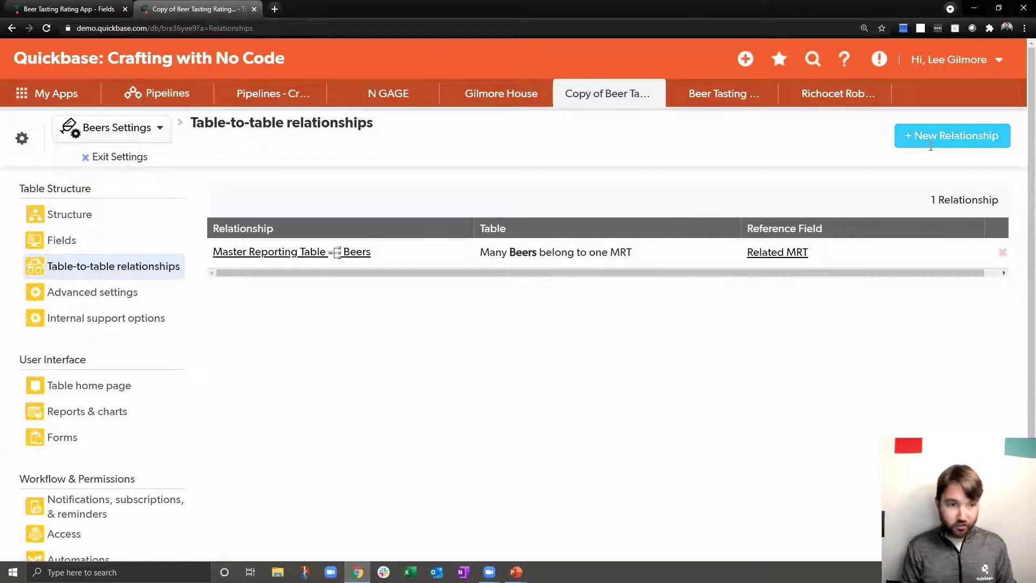
- Set up a new relationship from Beers to Reviews in which each Beer has many Reviews
click(931, 143)
click(377, 177)
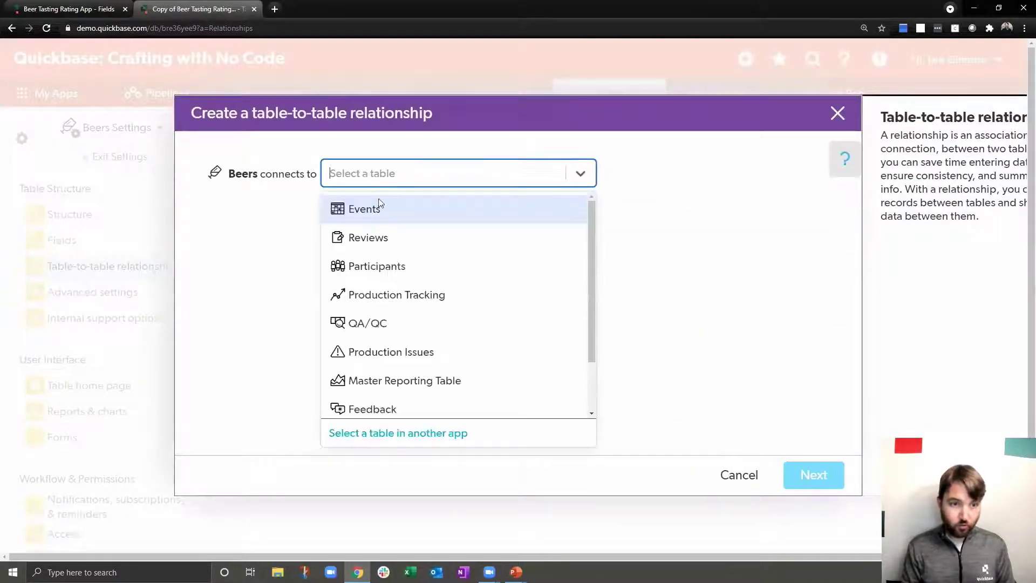
click(381, 239)
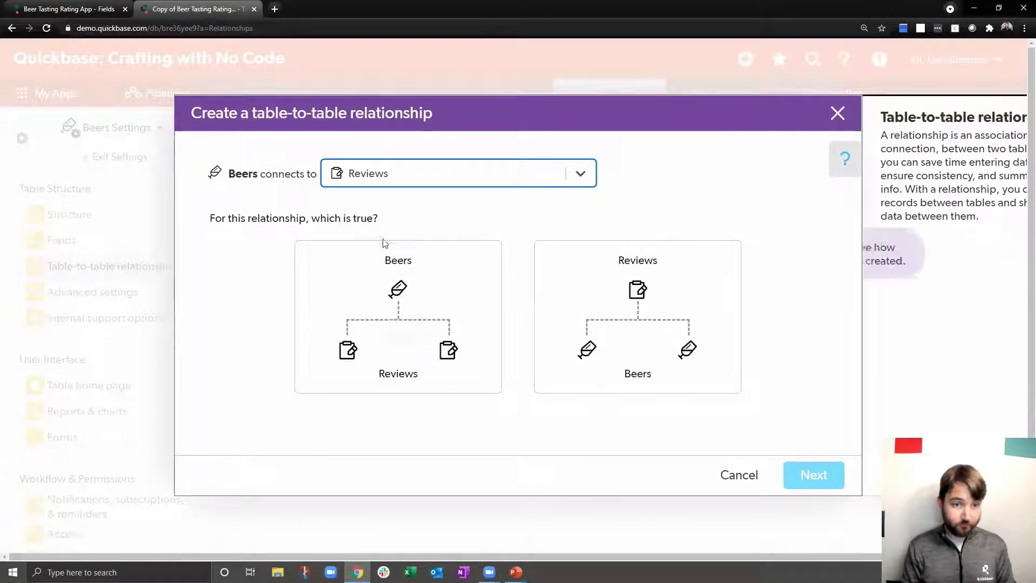
click(416, 275)
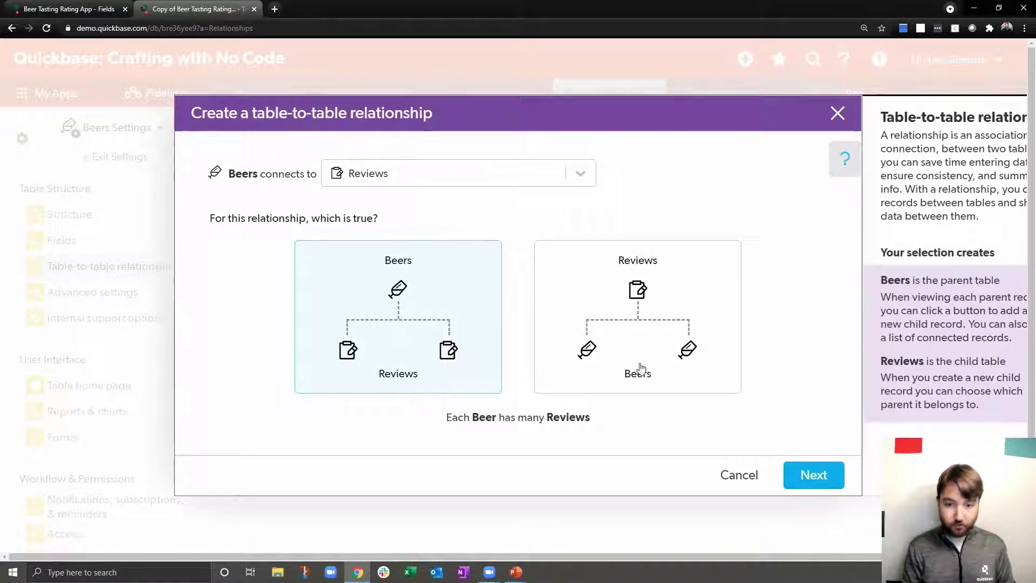
click(815, 477)
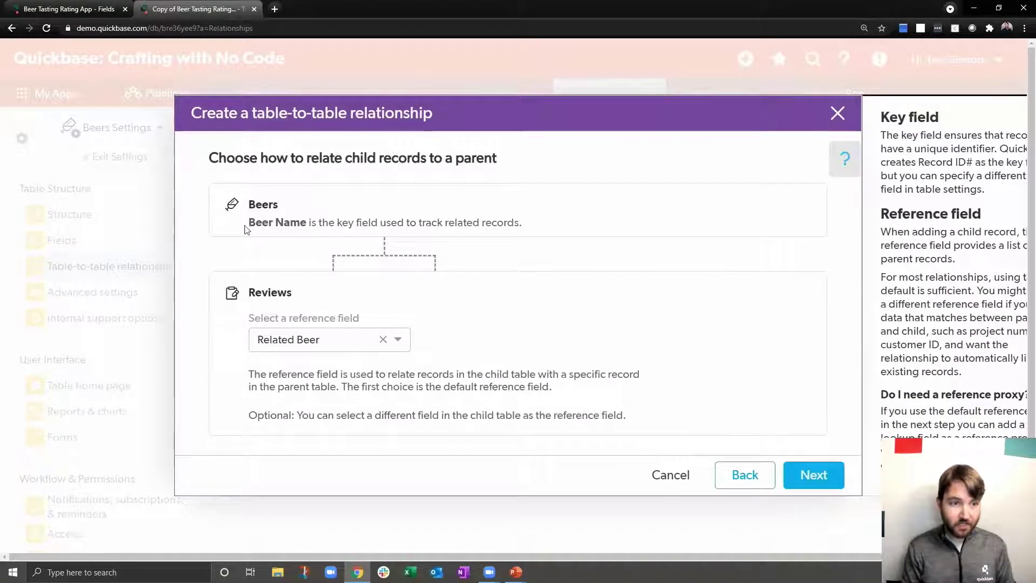
- Create the relationship with Beer Name as the Reviews reference field, removing the suggested Brewery Notes lookup
drag(249, 222, 312, 219)
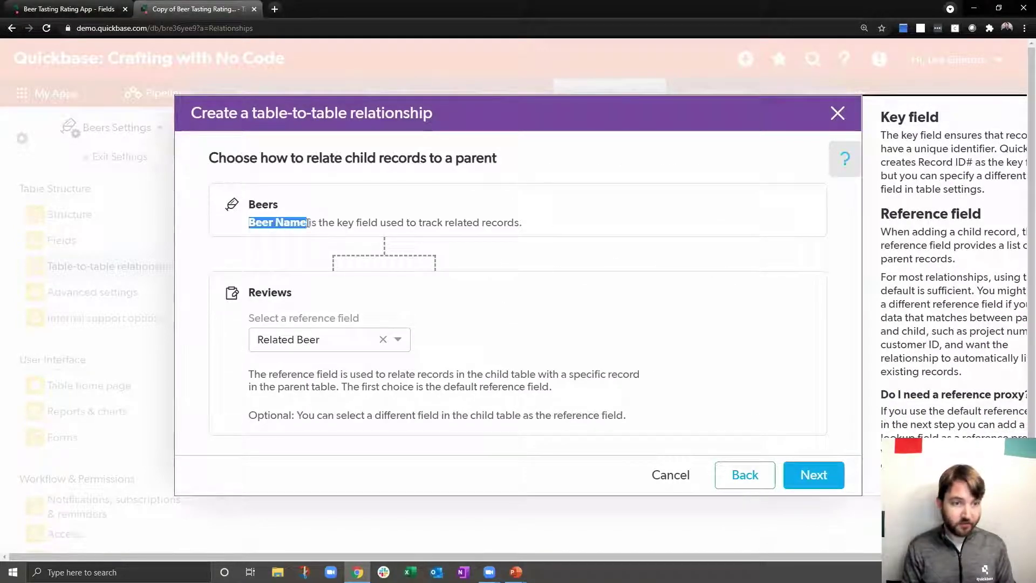
click(291, 345)
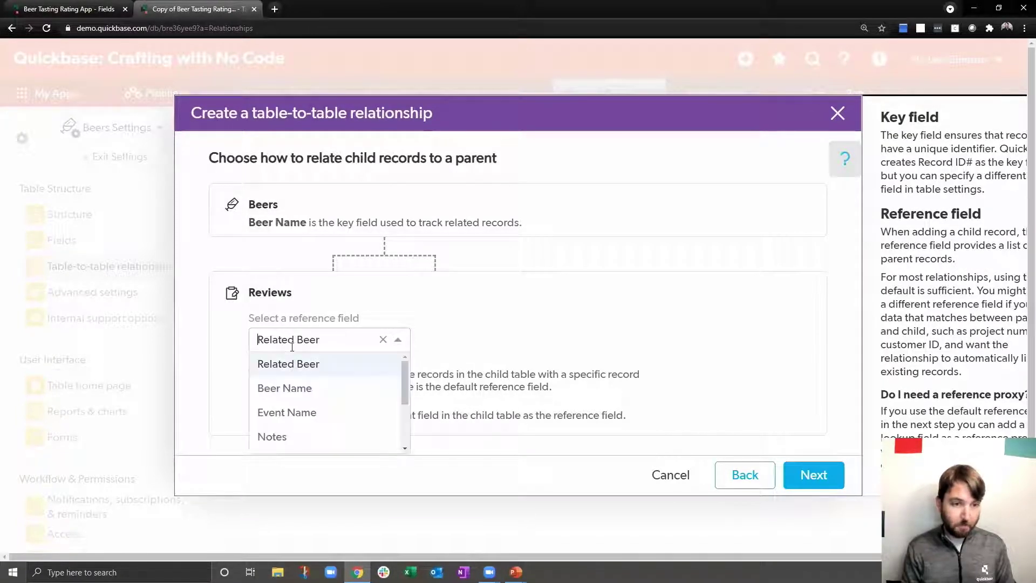
click(294, 389)
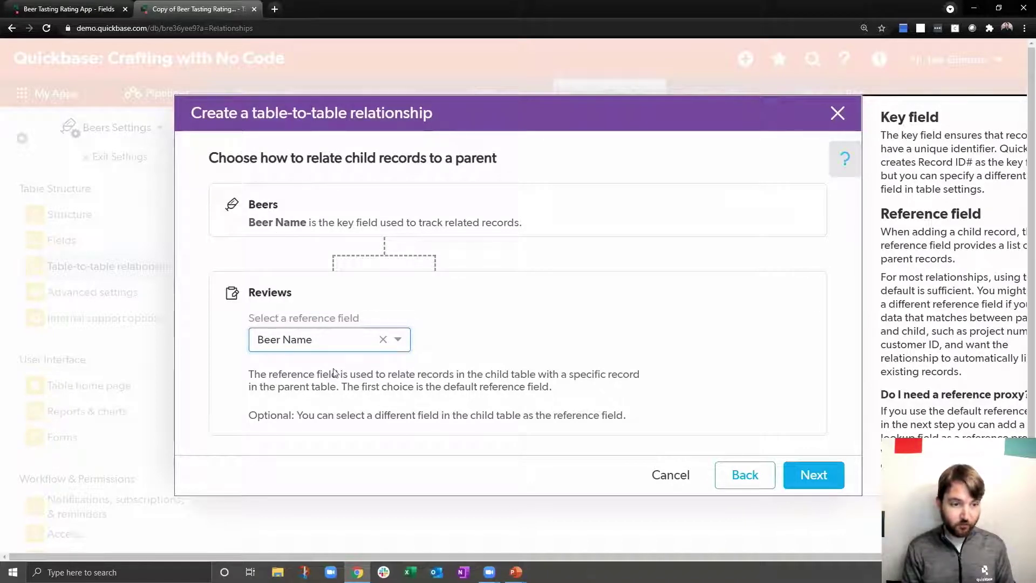
click(831, 480)
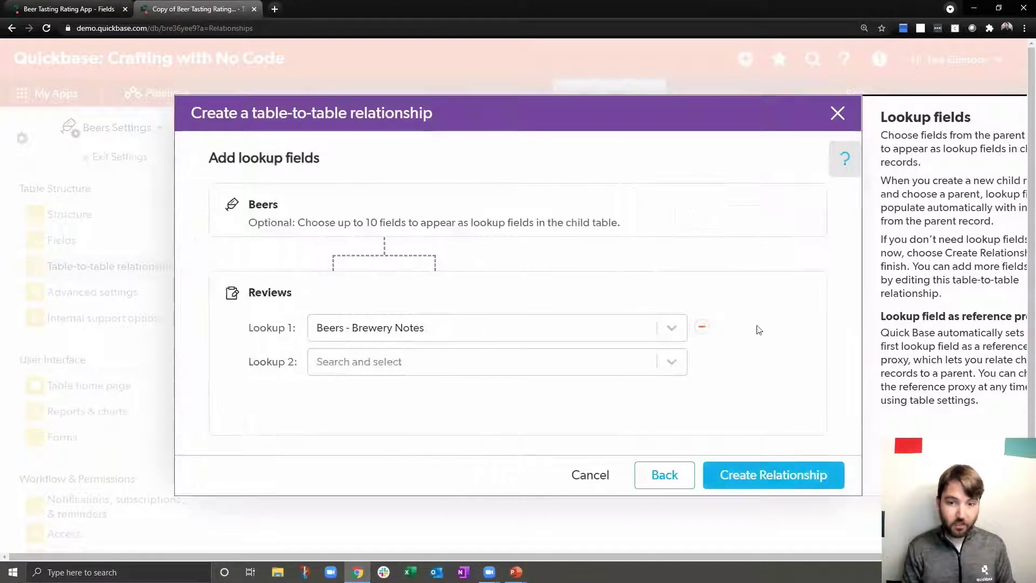
click(703, 329)
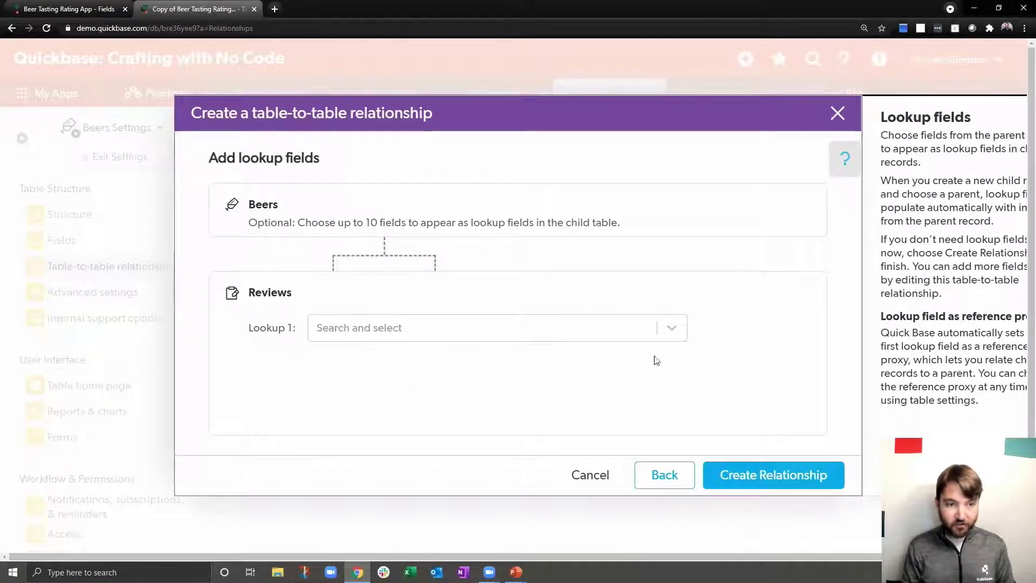
click(786, 481)
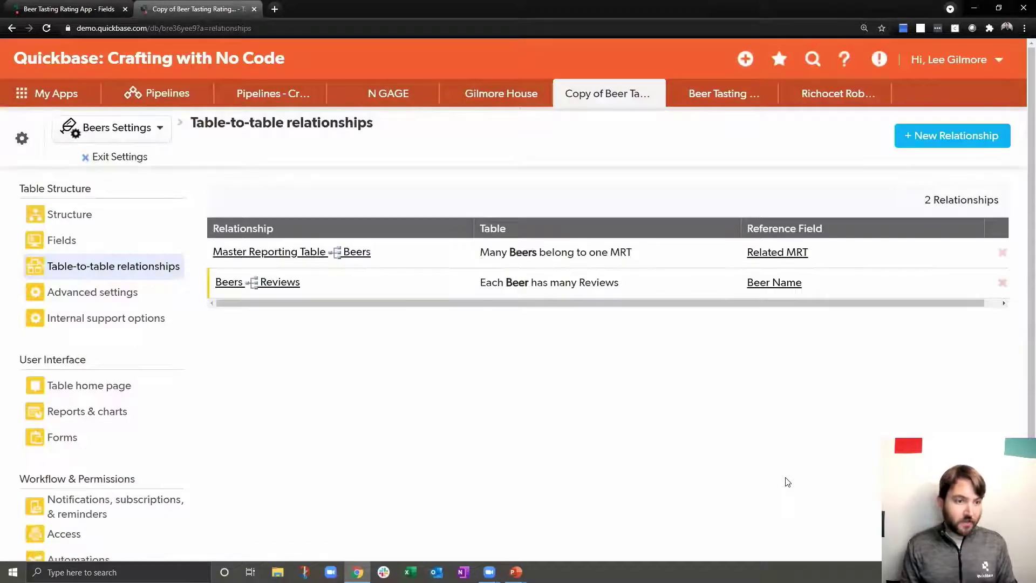
- Inspect the parent and child fields of the Beers to Reviews relationship, including the Reviews report link
mouse_move(279, 285)
click(279, 283)
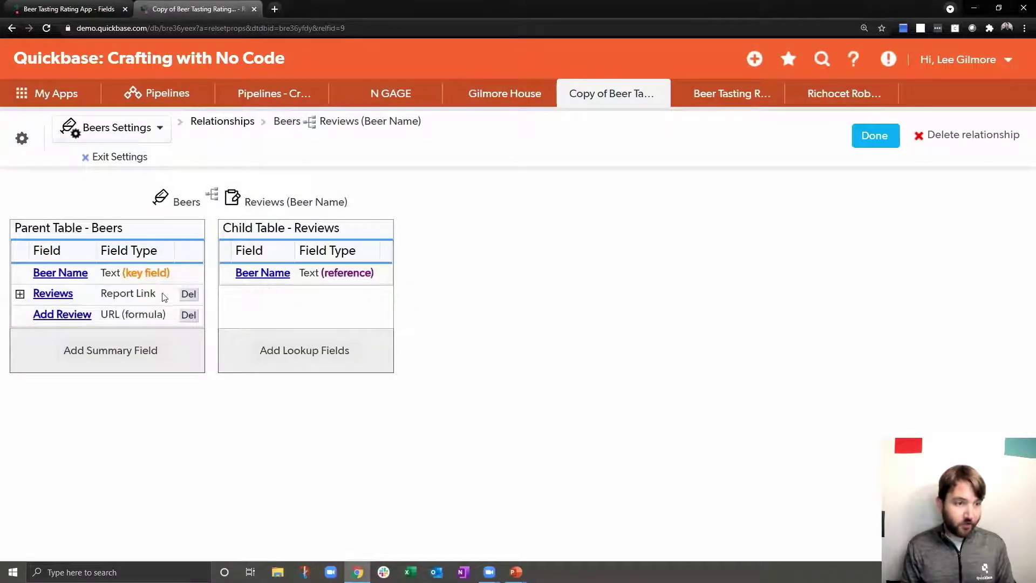
triple_click(122, 291)
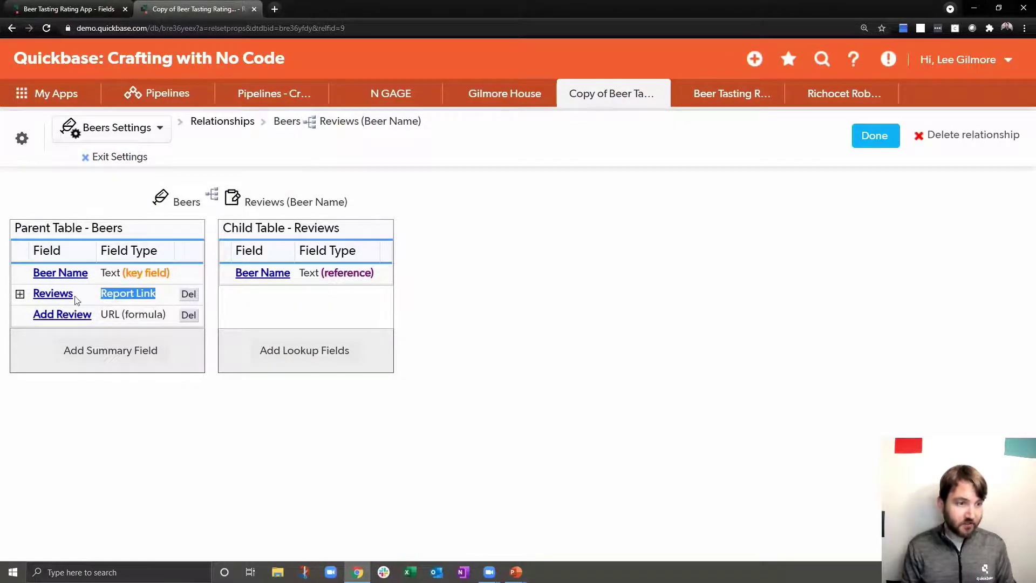
- Leave the table settings, open the Endless Rays beer record for editing and show its Quality checks section
click(108, 160)
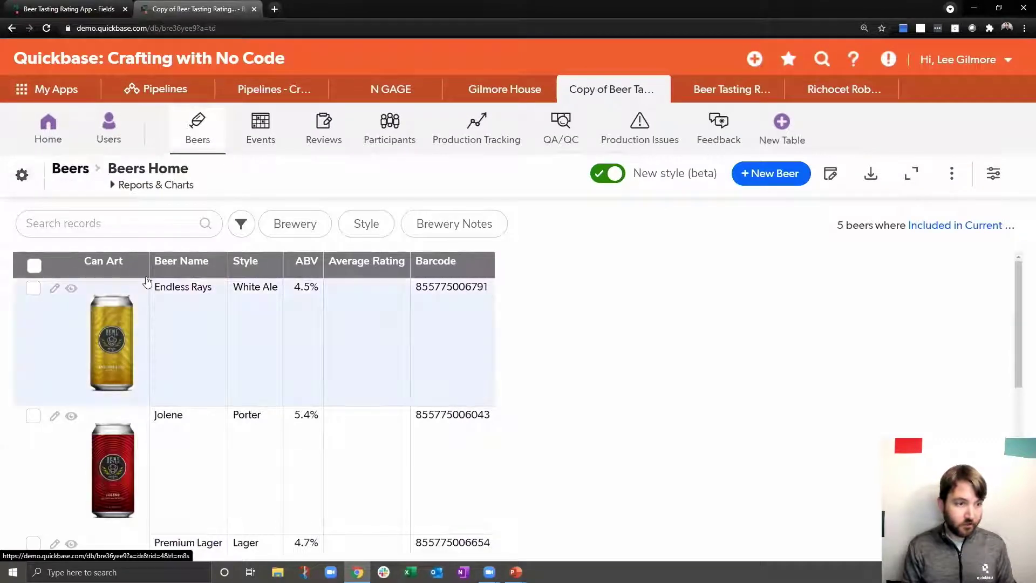
click(55, 287)
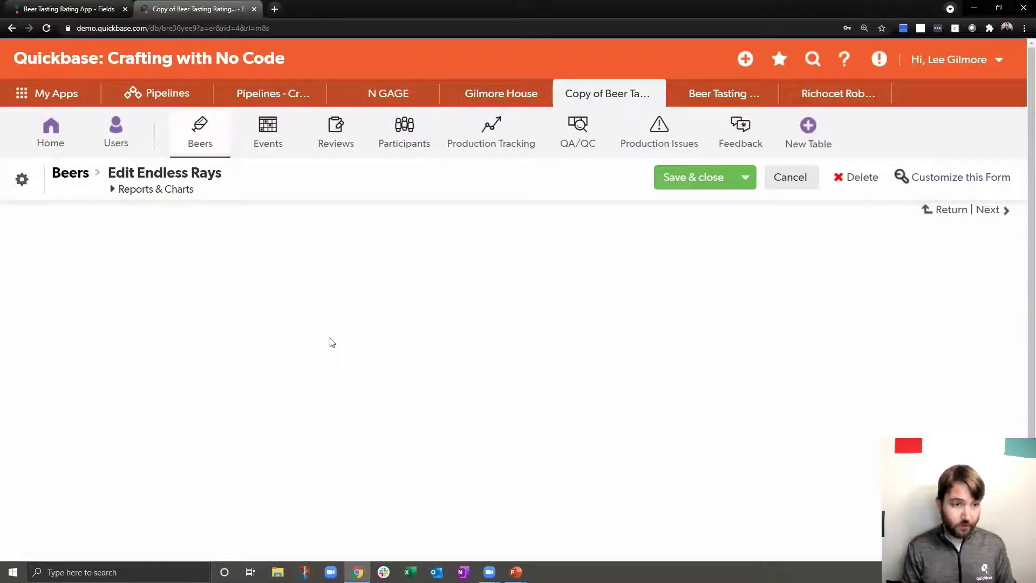
scroll(407, 325, down, 3)
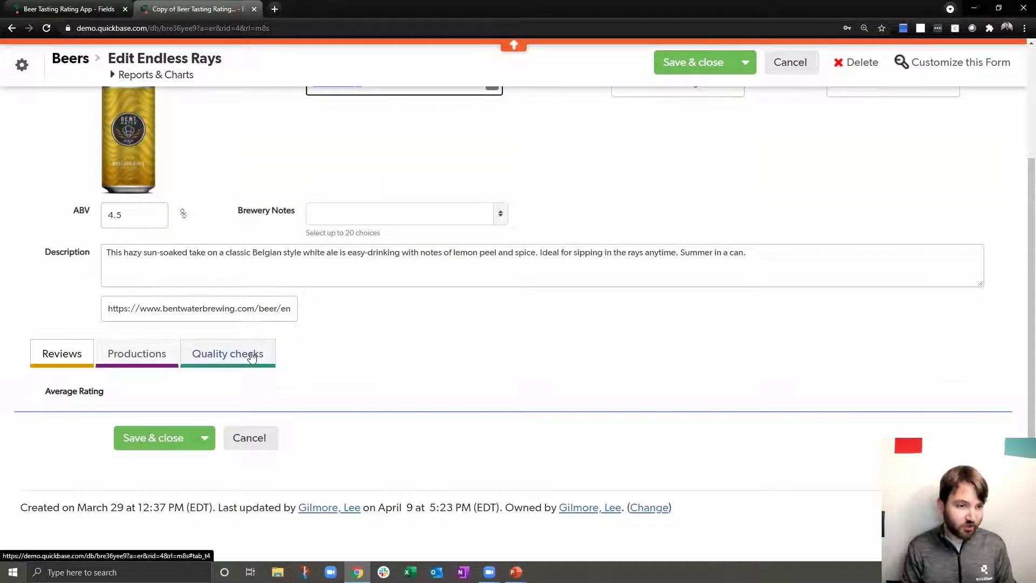
click(252, 356)
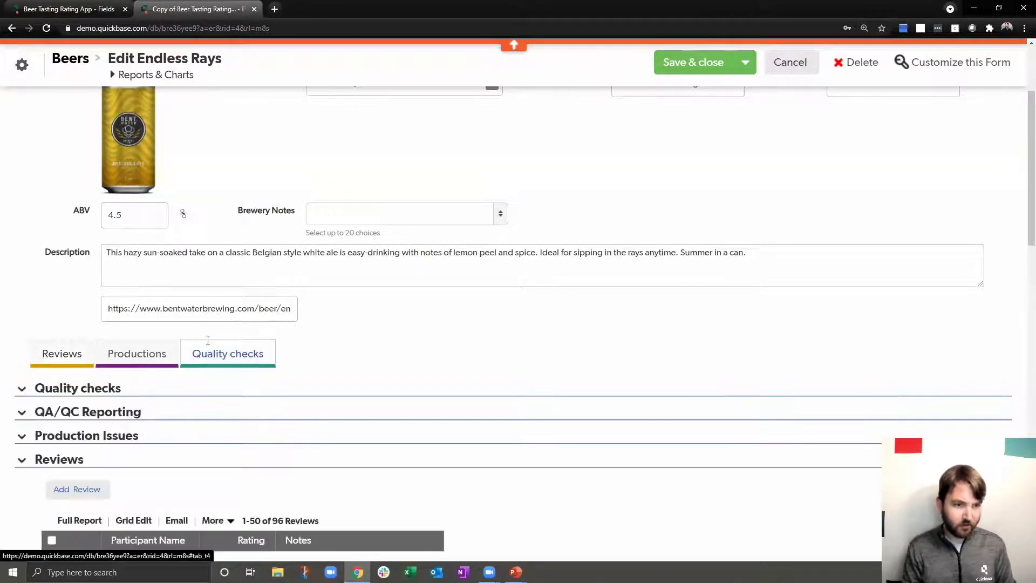
- Look over the embedded Reviews section on the Endless Rays record and open the Beers Main Form for customization
scroll(238, 361, down, 4)
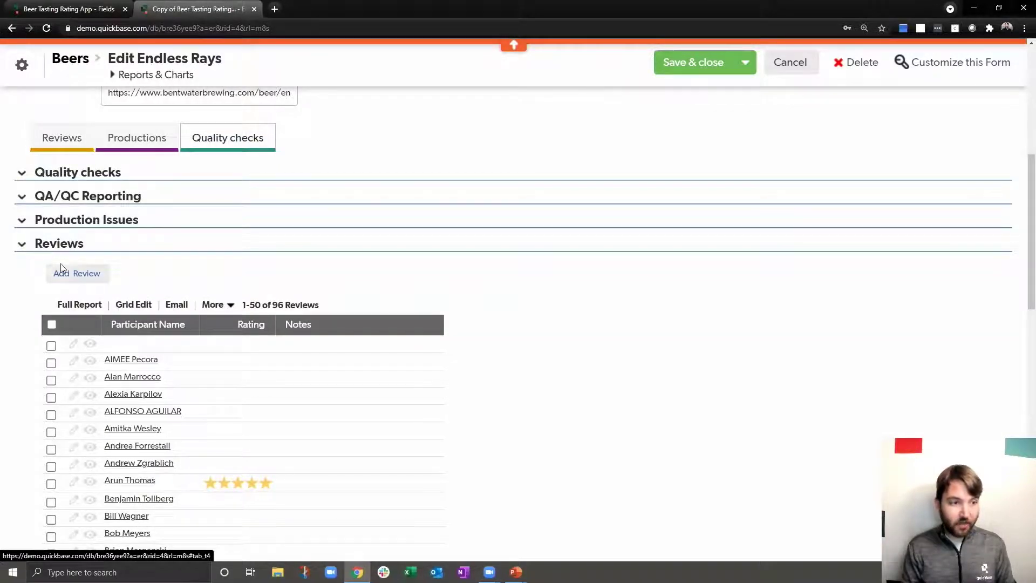
scroll(276, 257, down, 15)
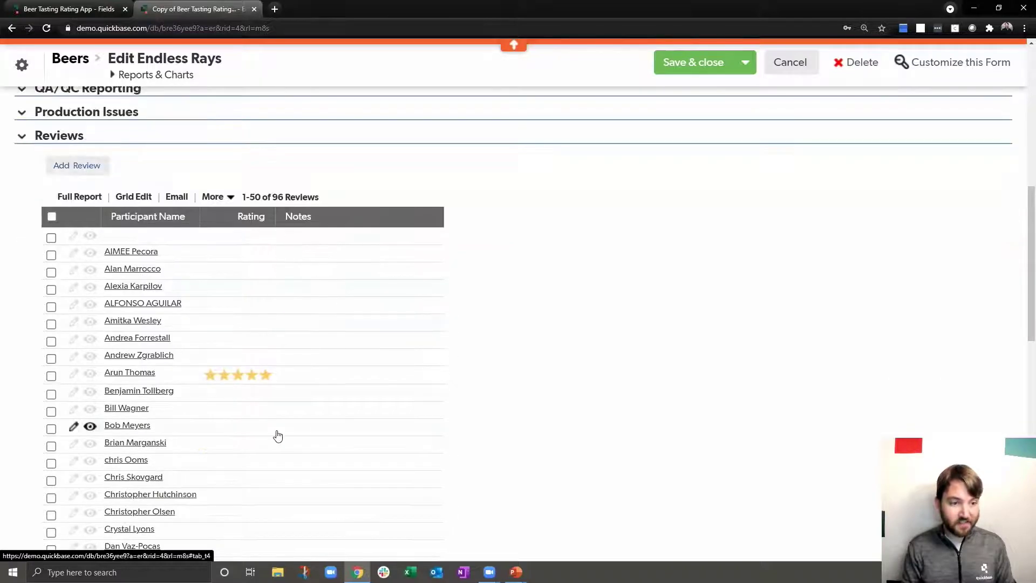
scroll(278, 434, up, 15)
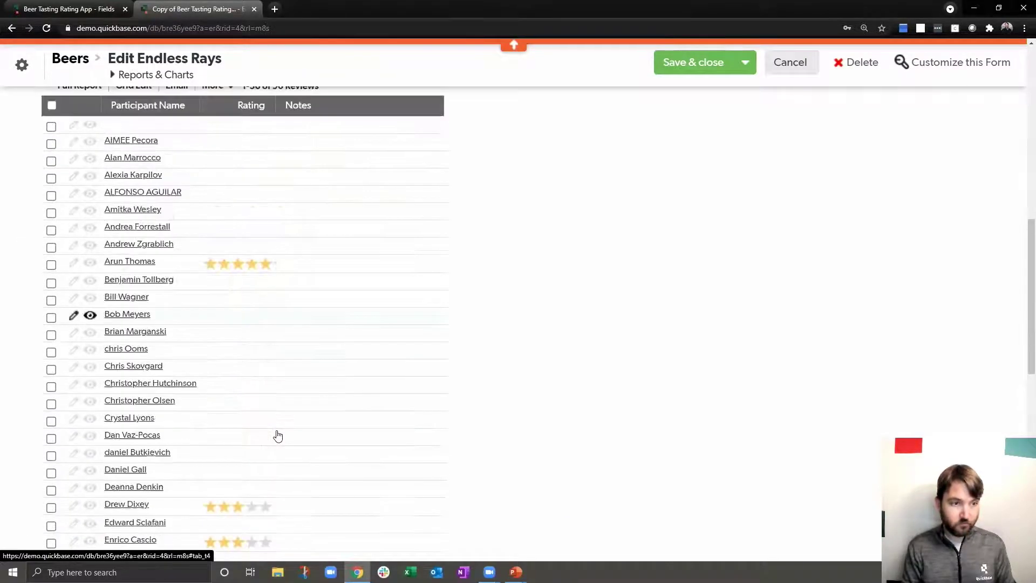
scroll(673, 291, down, 1)
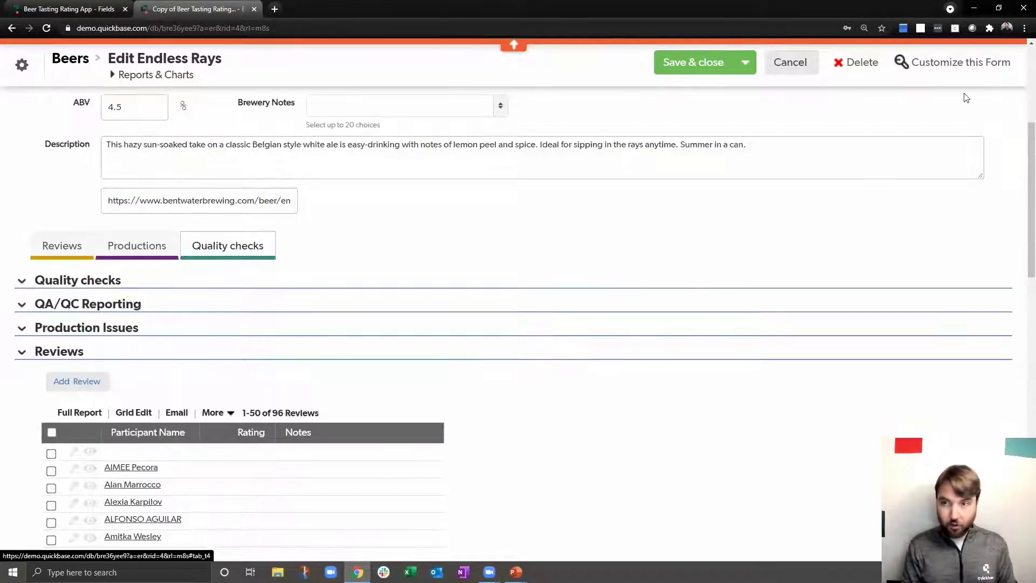
click(961, 62)
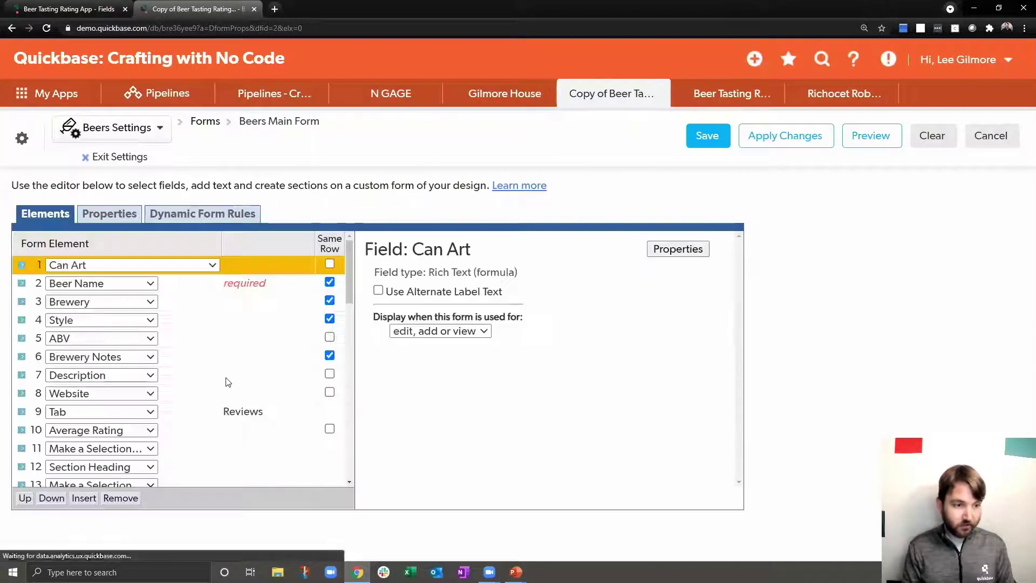
scroll(227, 377, down, 2)
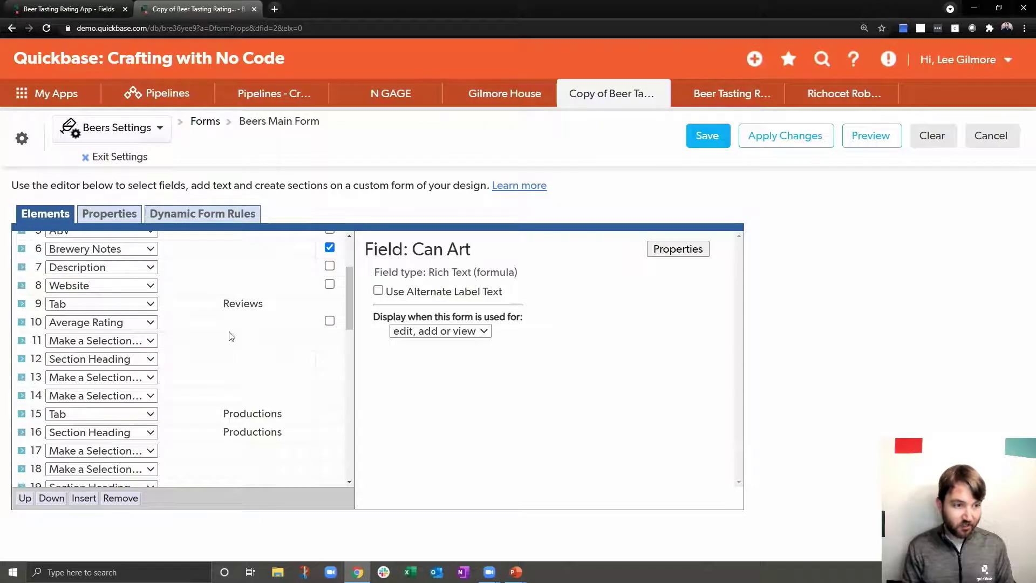
scroll(229, 336, down, 5)
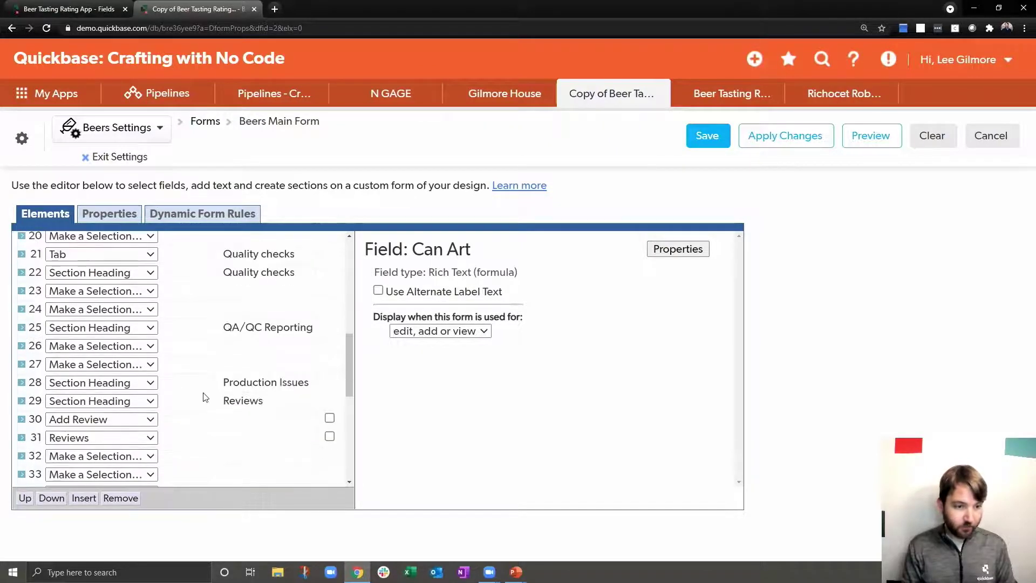
- Move the Reviews section heading, Add Review and Reviews elements up into the Reviews tab, and remove that section heading
click(199, 406)
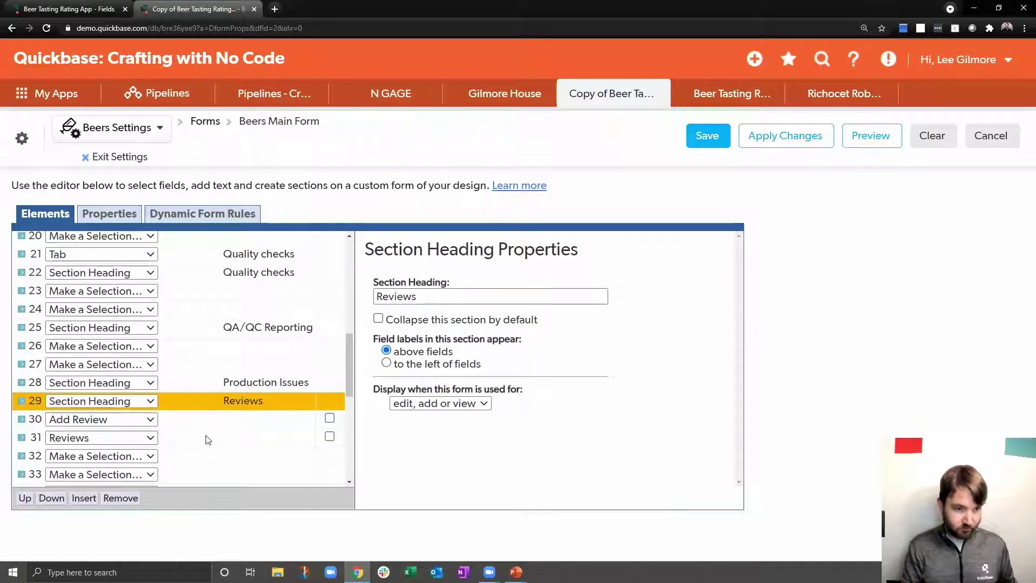
shift+click(208, 439)
click(25, 497)
click(25, 497)
click(25, 497)
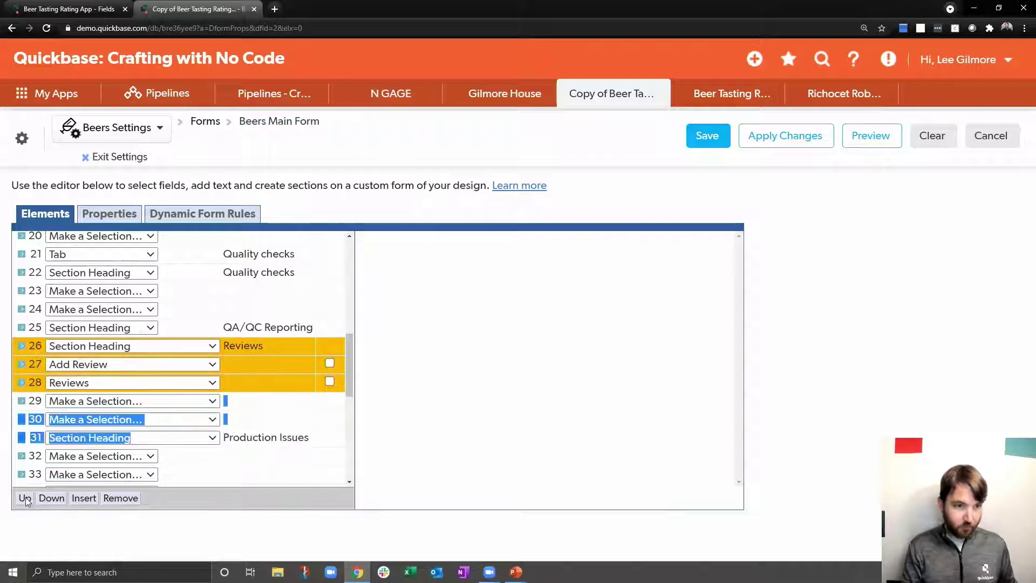
click(25, 498)
click(25, 497)
click(25, 497)
click(25, 497)
click(25, 497)
click(25, 498)
click(24, 498)
click(25, 498)
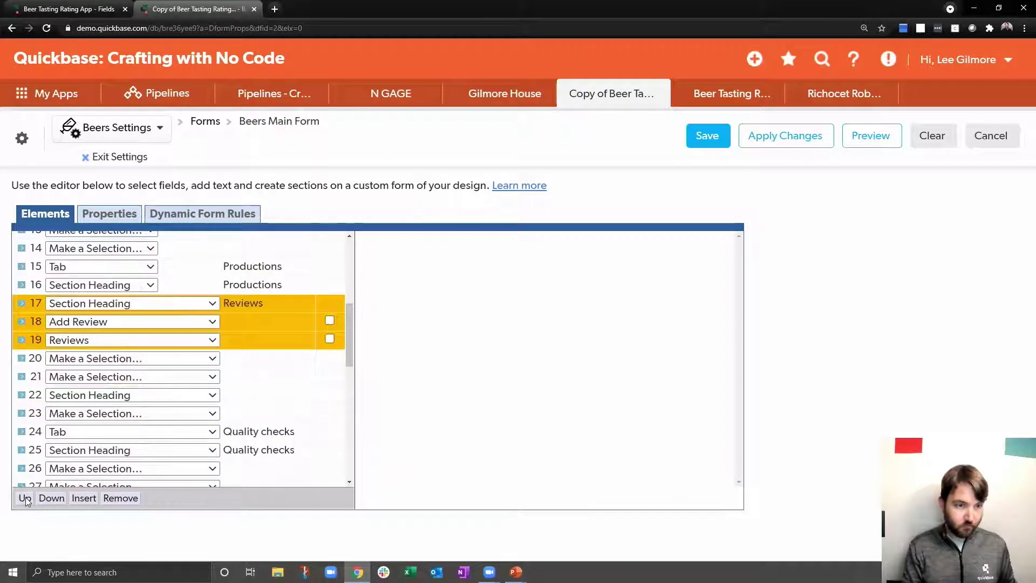
click(25, 498)
click(25, 497)
click(25, 497)
click(24, 497)
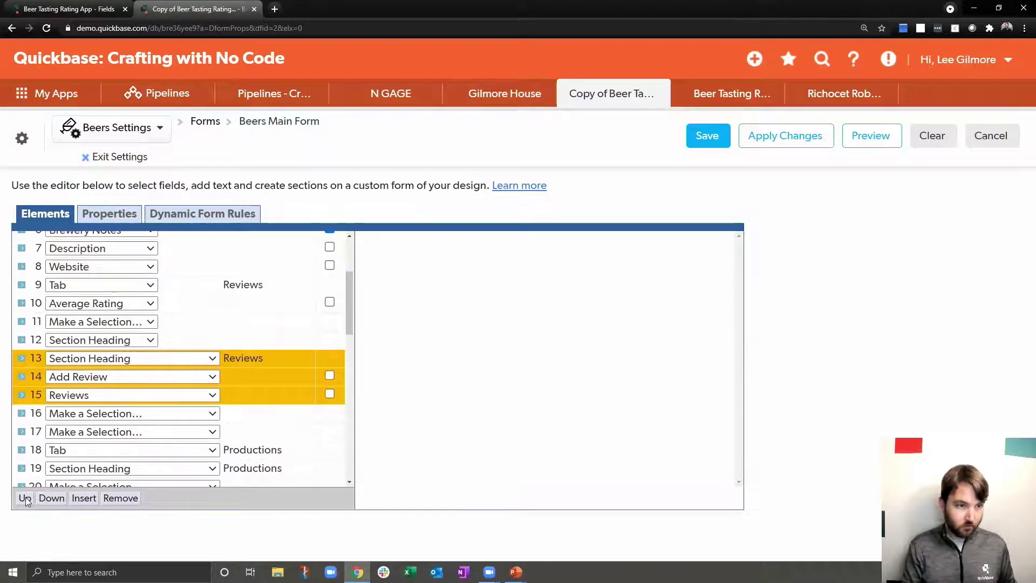
click(24, 498)
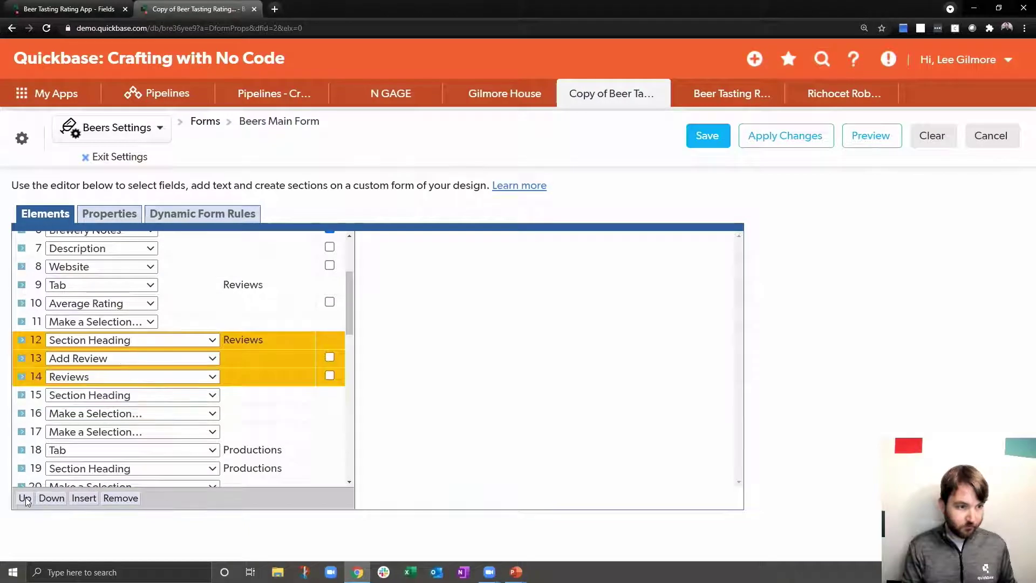
click(249, 340)
click(122, 497)
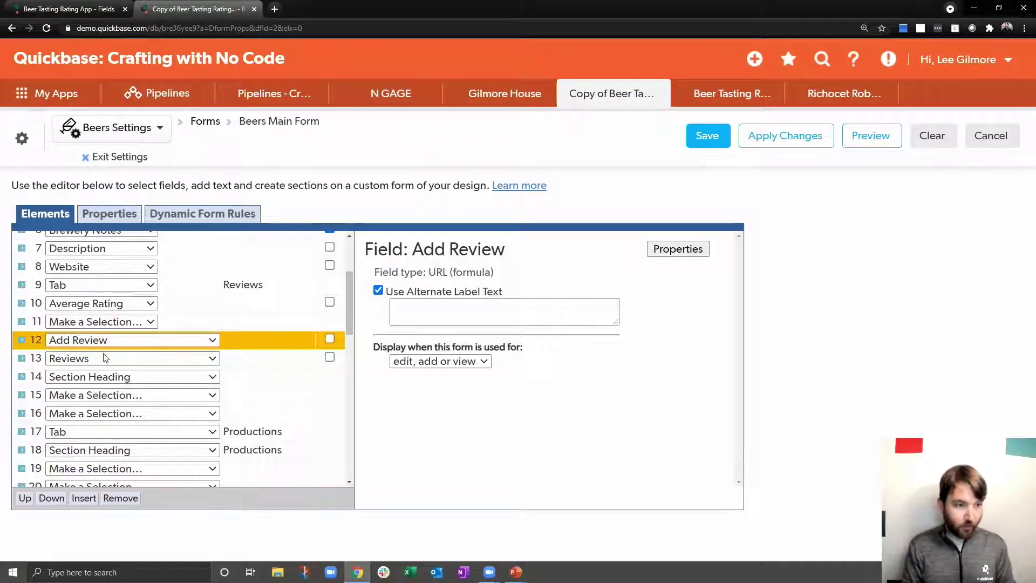
- Base the embedded display of the Reviews report link on the As Reviews Come In report
click(244, 361)
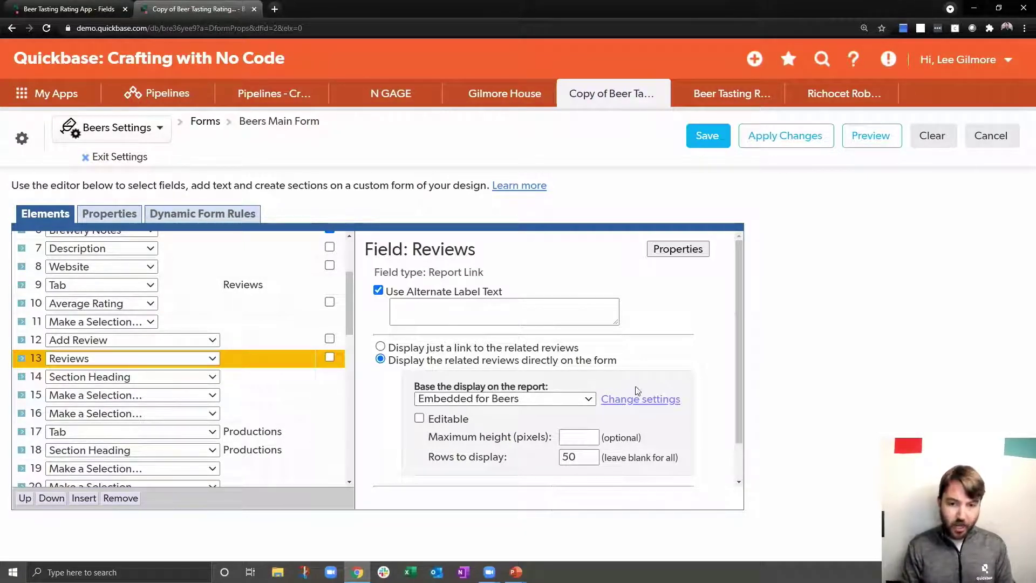
click(570, 400)
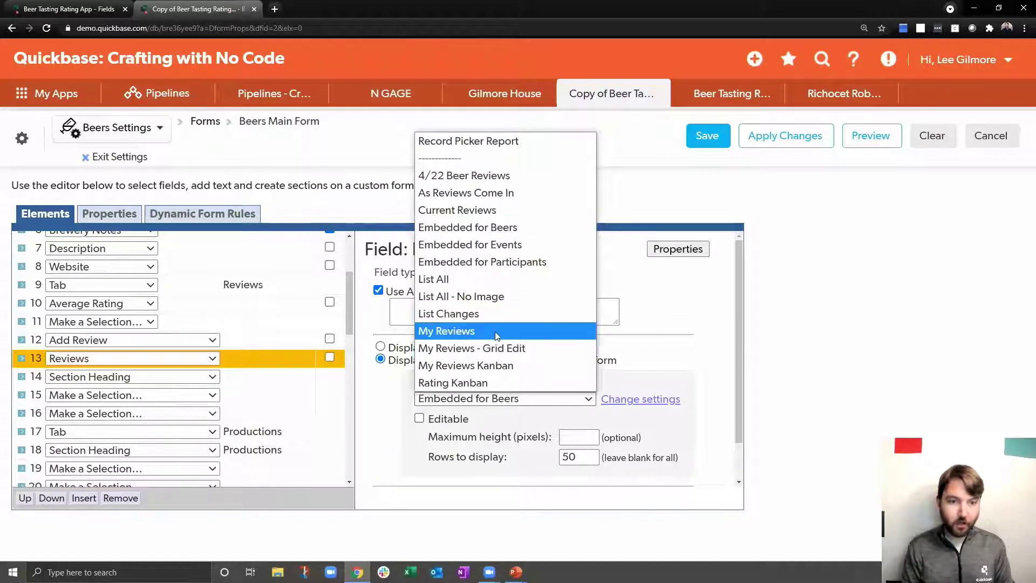
click(506, 176)
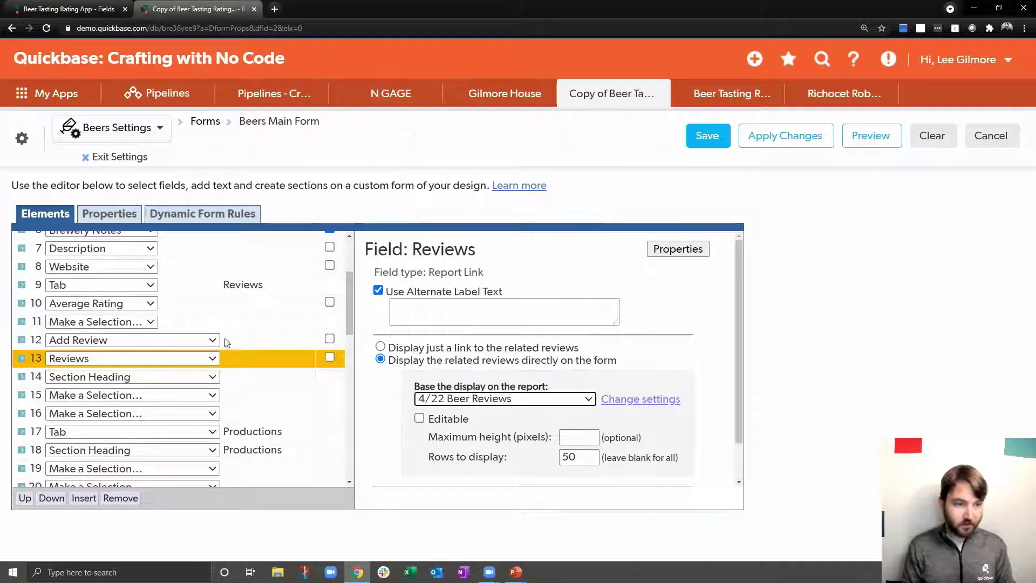
click(459, 399)
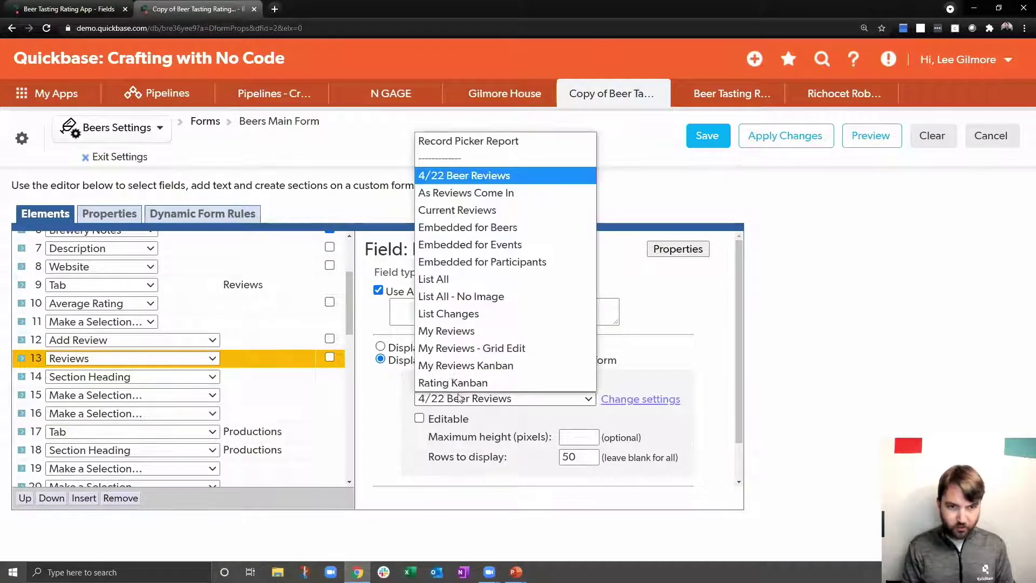
click(451, 193)
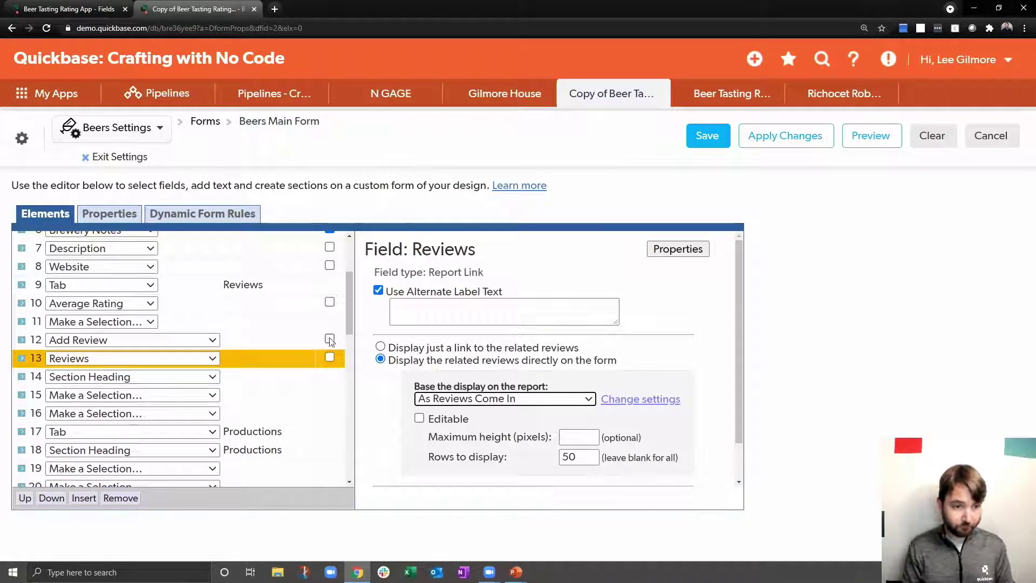
- Replace the blank section heading below with a second Reviews report link, displaying Current Reviews directly on the form with a blank alternate label
click(190, 377)
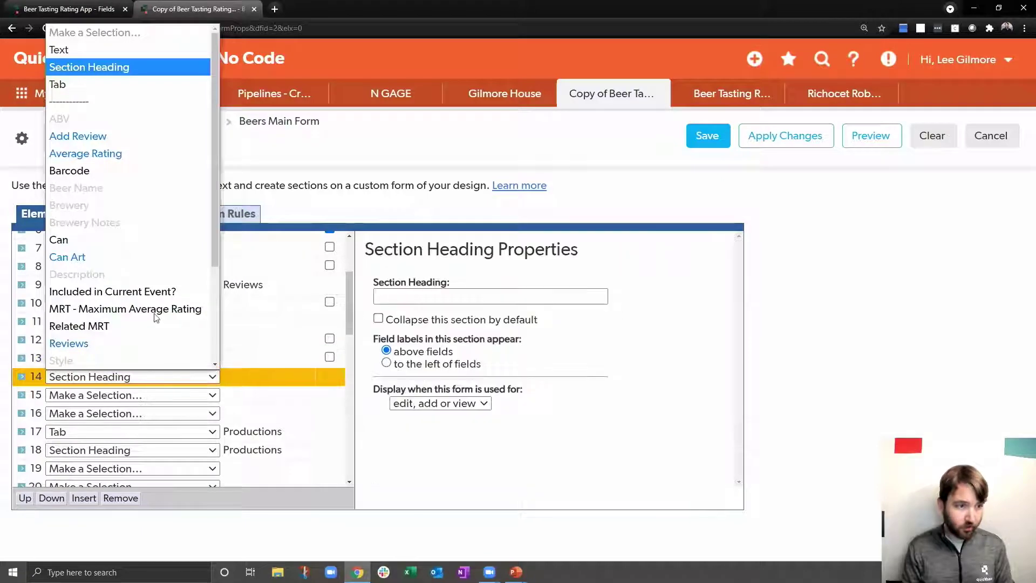
click(110, 346)
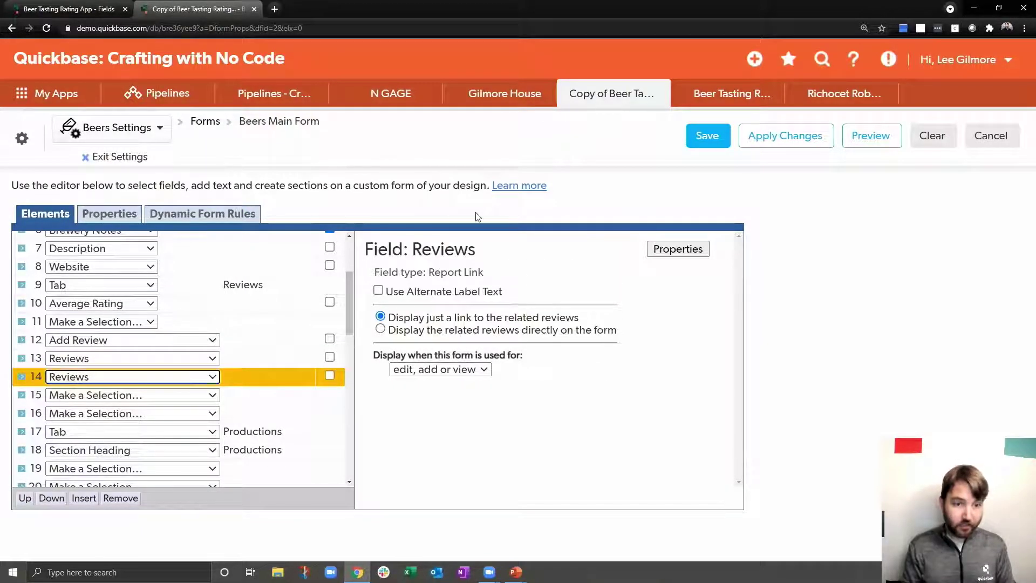
click(237, 362)
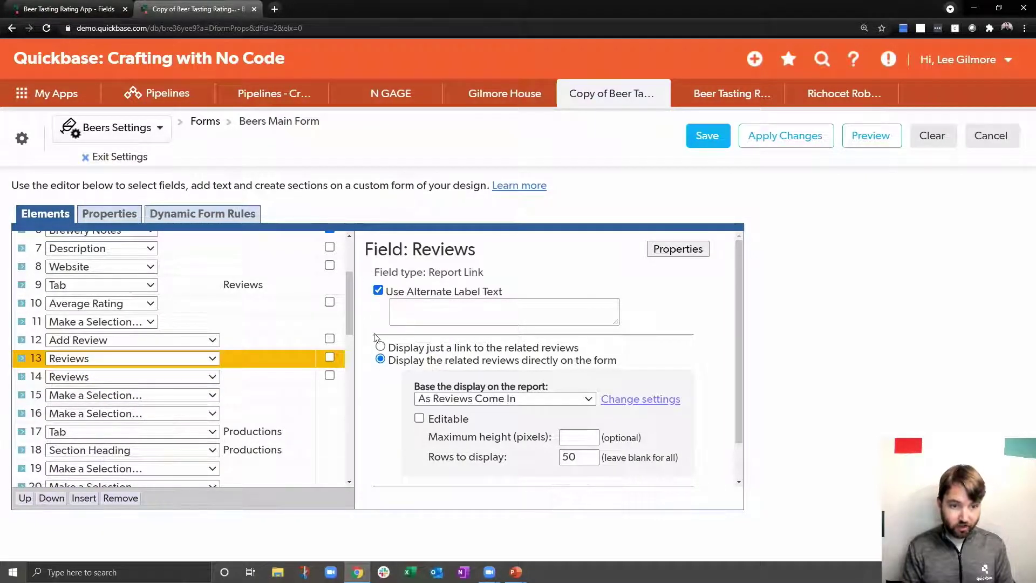
click(284, 376)
click(377, 291)
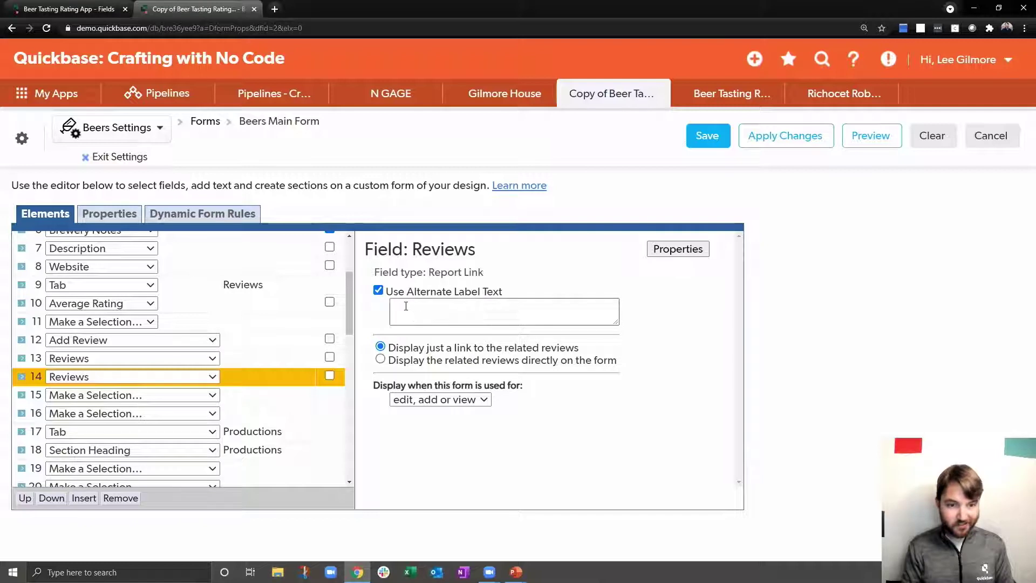
click(380, 360)
click(497, 404)
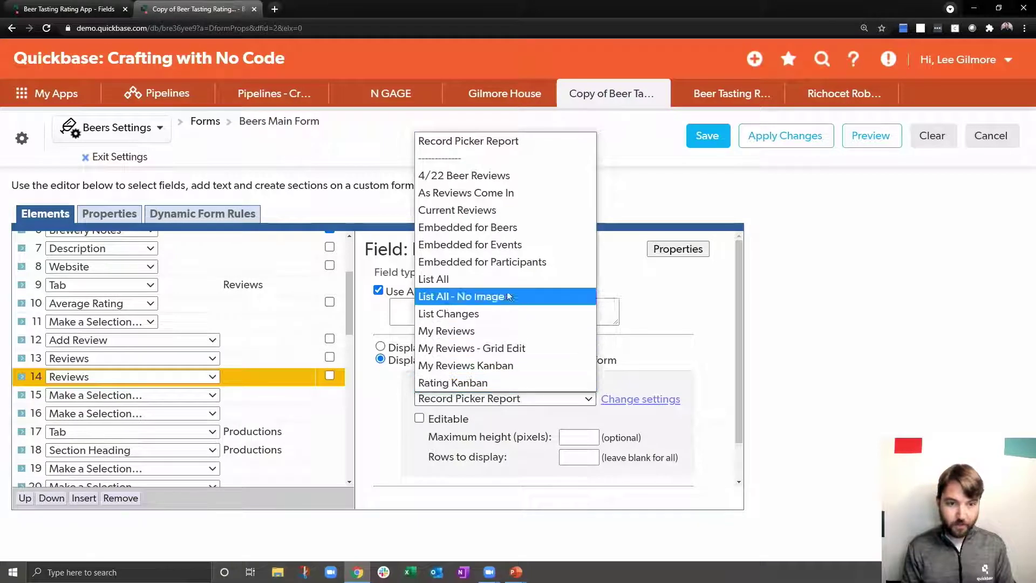
click(506, 211)
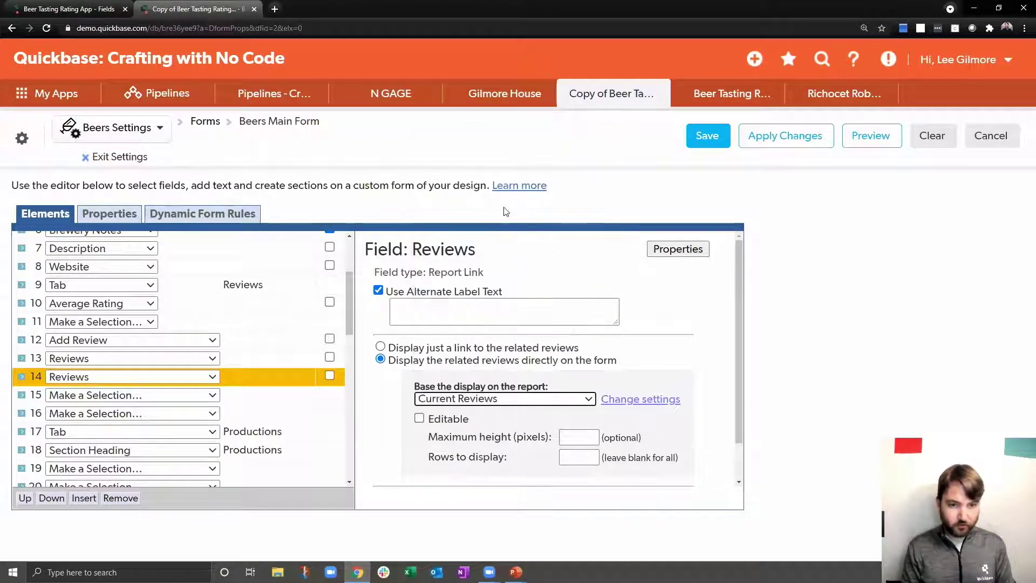
- Place the Current Reviews link before As Reviews Come In on the same row, and save the form with the Reviews field used twice
click(26, 499)
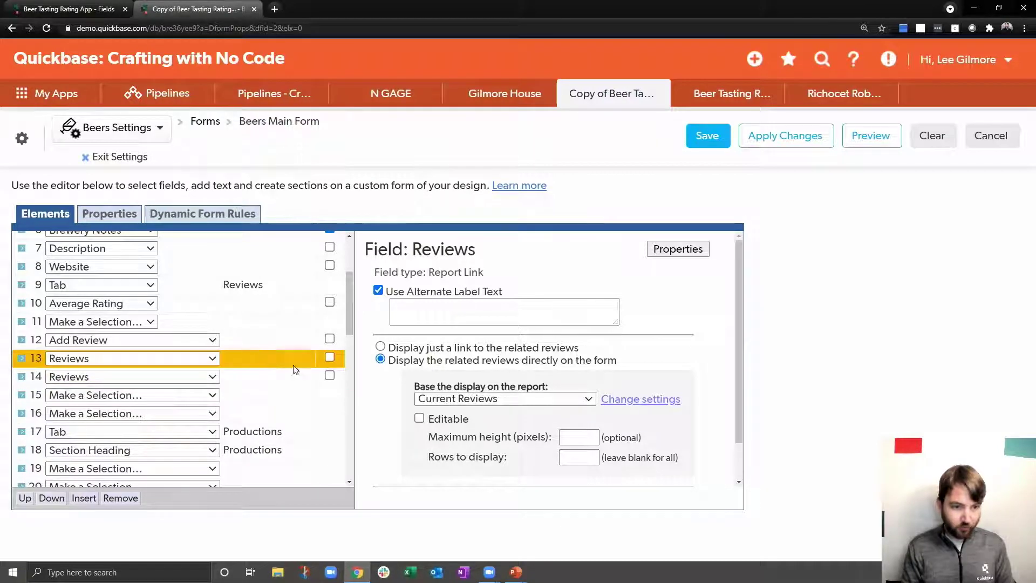
click(329, 376)
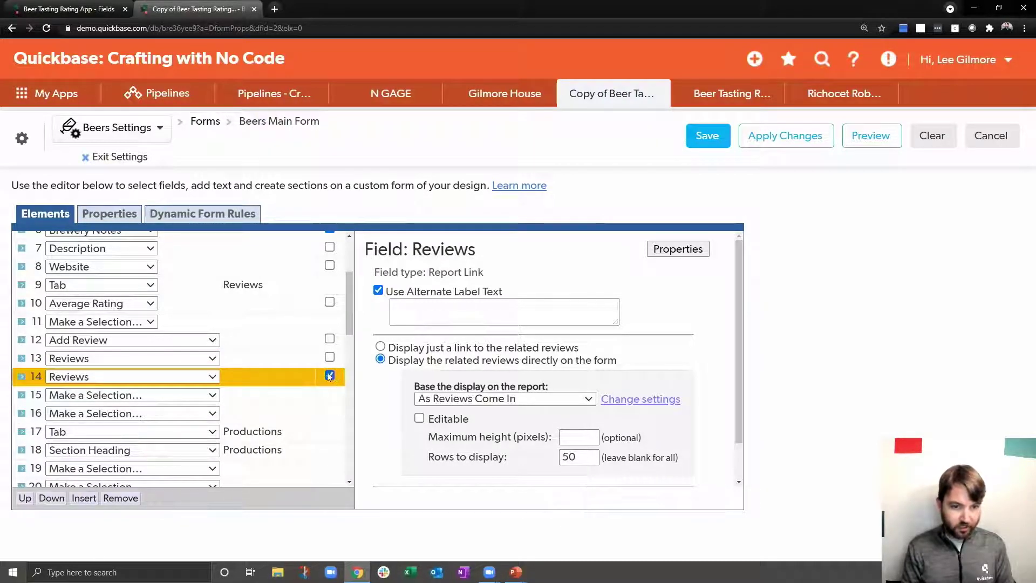
click(702, 137)
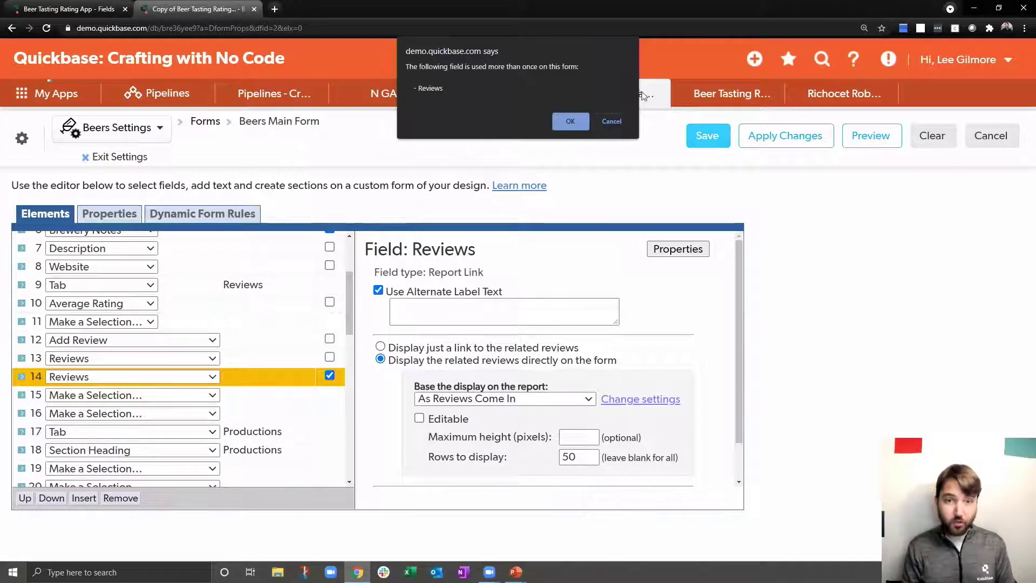
click(564, 121)
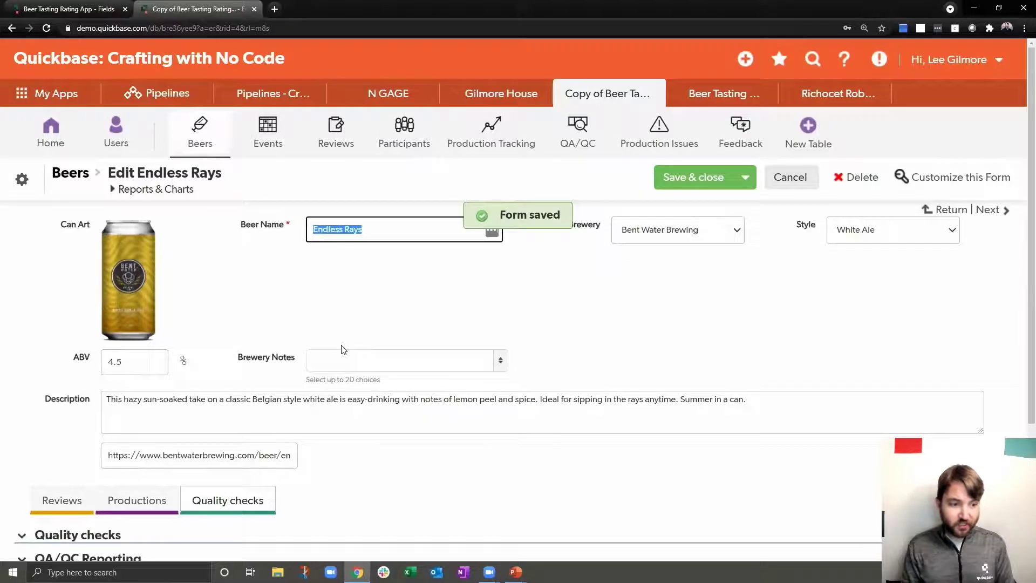
- Examine the two embedded review reports and the contents of the Productions and Quality checks tabs on the Endless Rays record
click(61, 499)
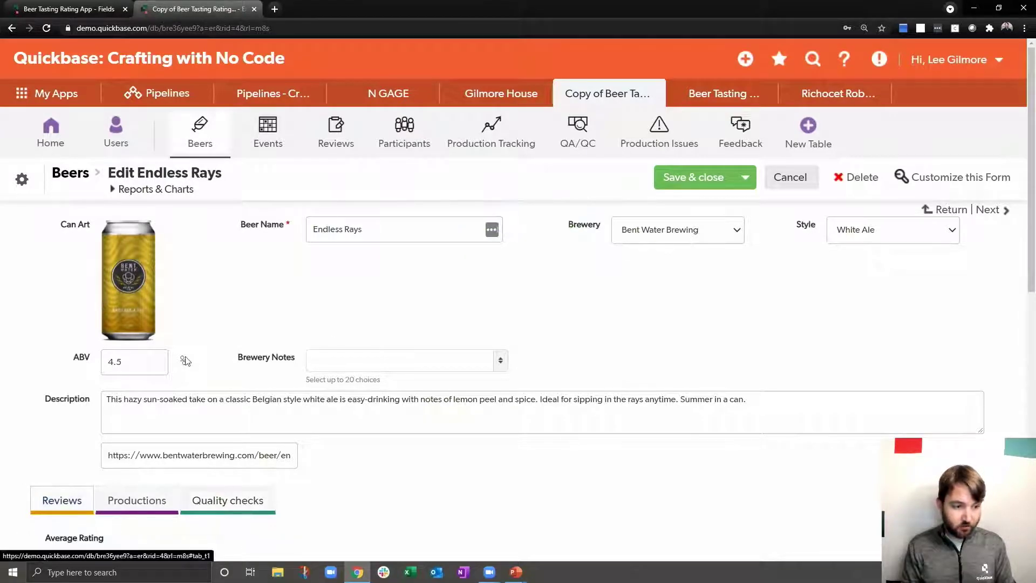
scroll(185, 360, down, 9)
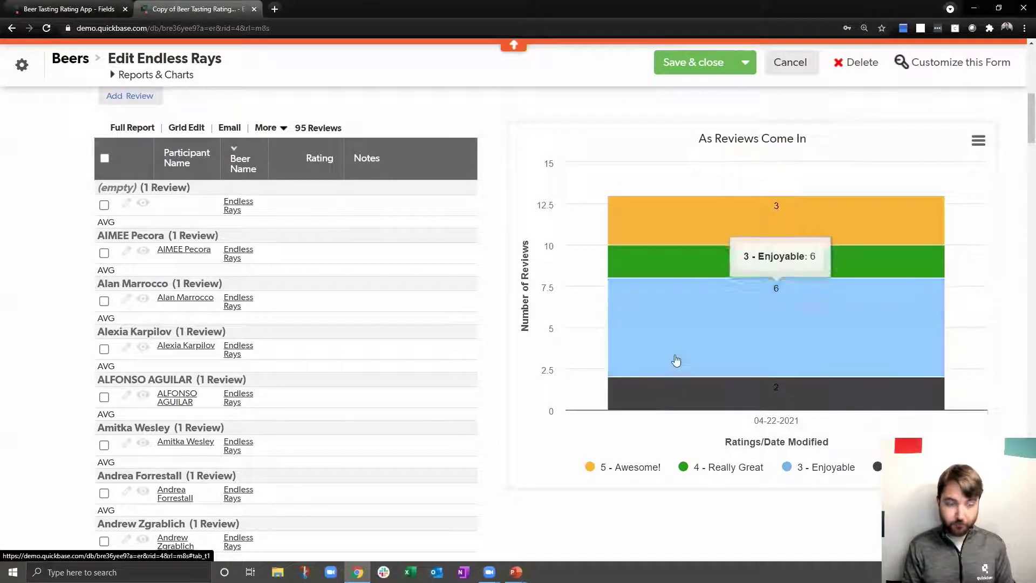
scroll(352, 227, up, 4)
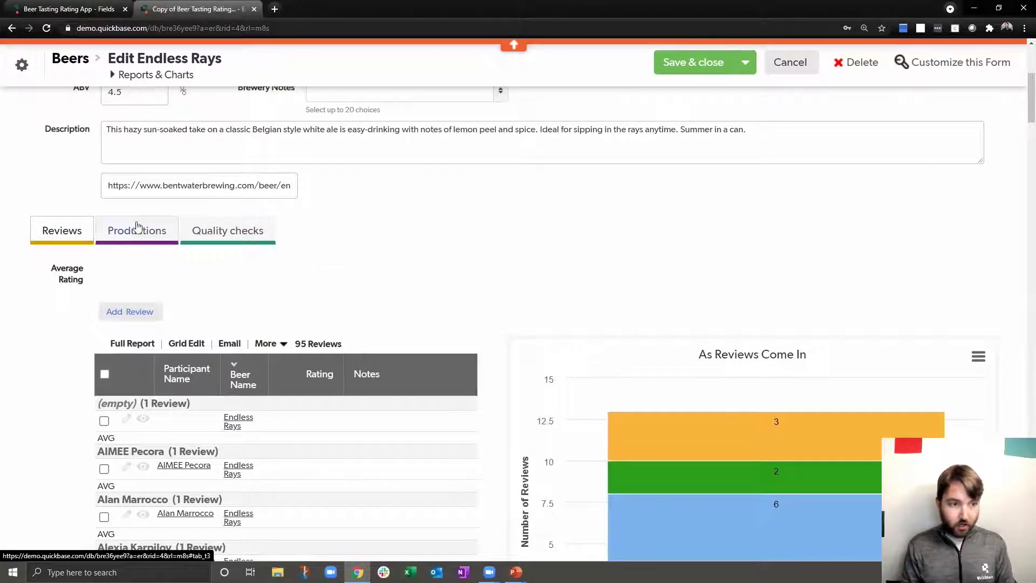
click(141, 231)
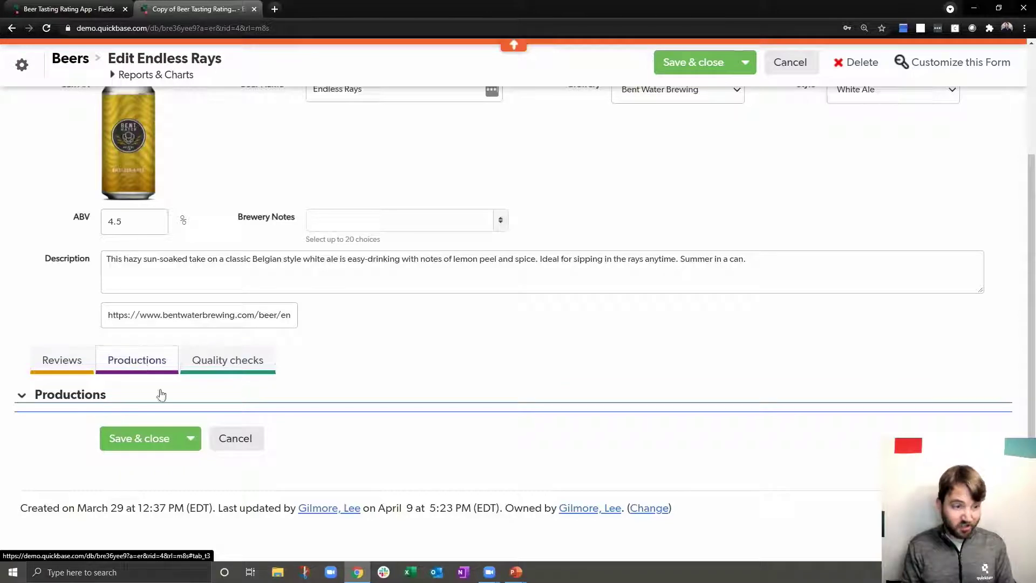
click(215, 360)
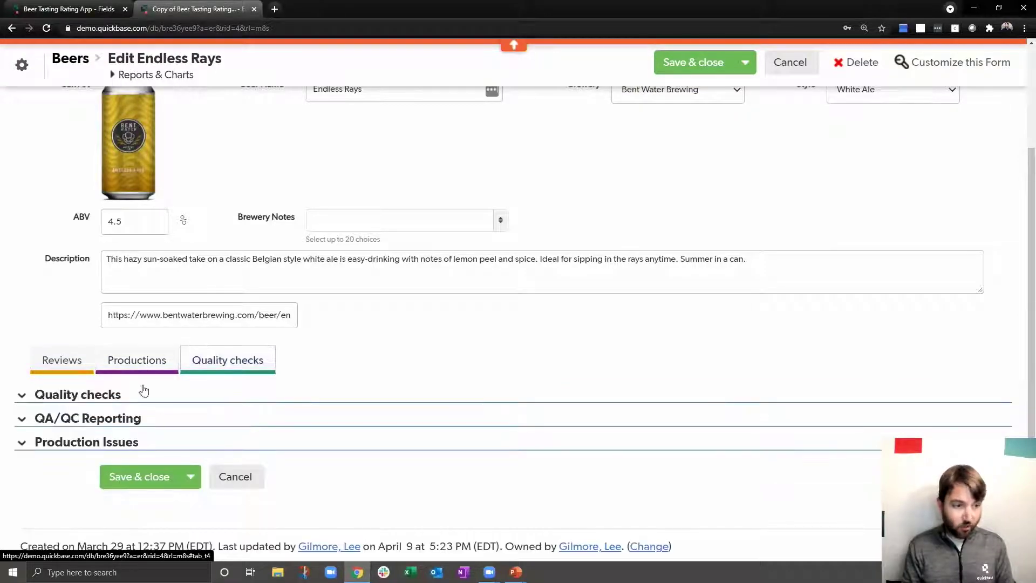
click(120, 362)
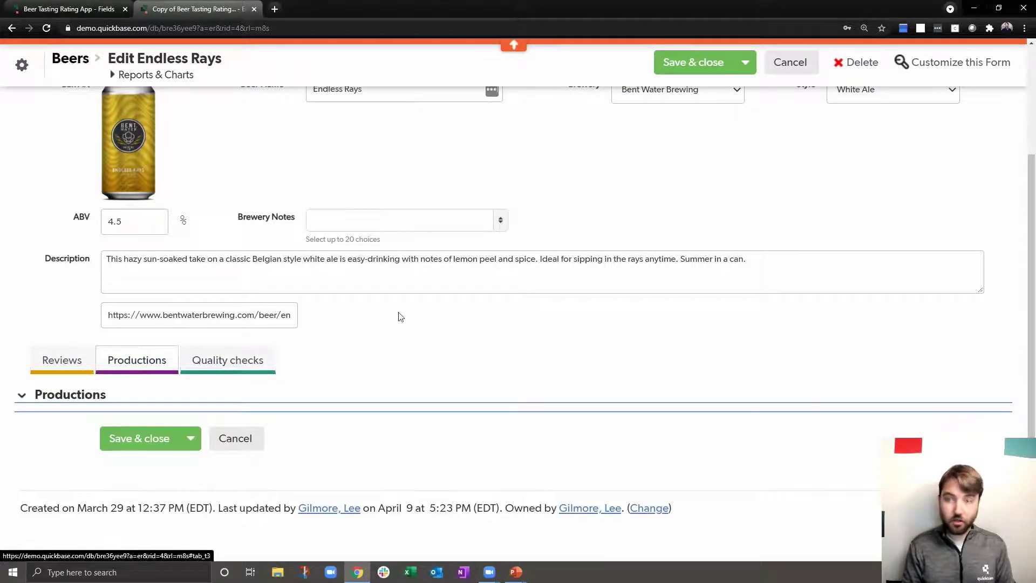
scroll(392, 313, up, 3)
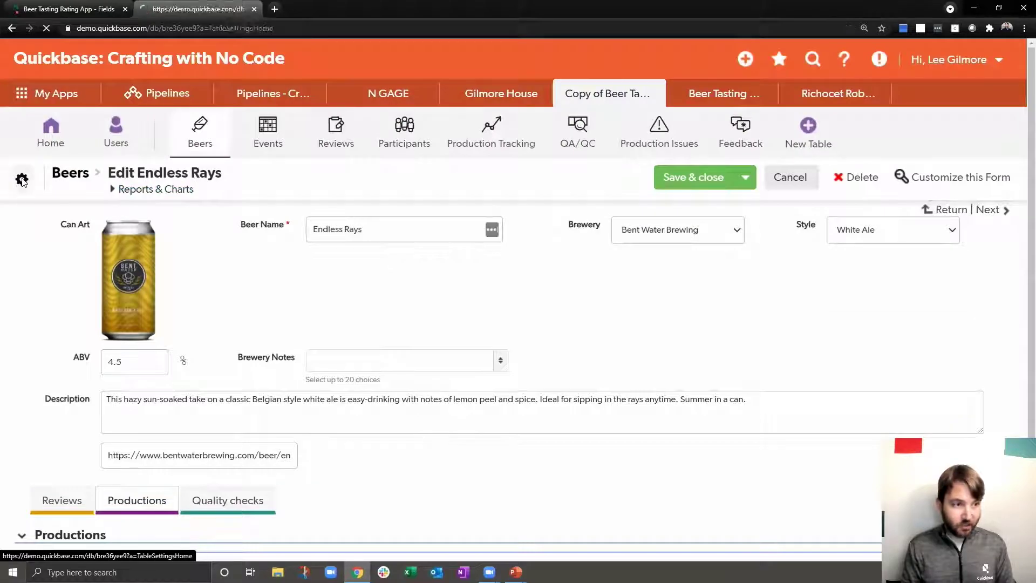
- Start a new table-to-table relationship for Beers connecting to Production Tracking, where each Beer has many Productions
click(22, 180)
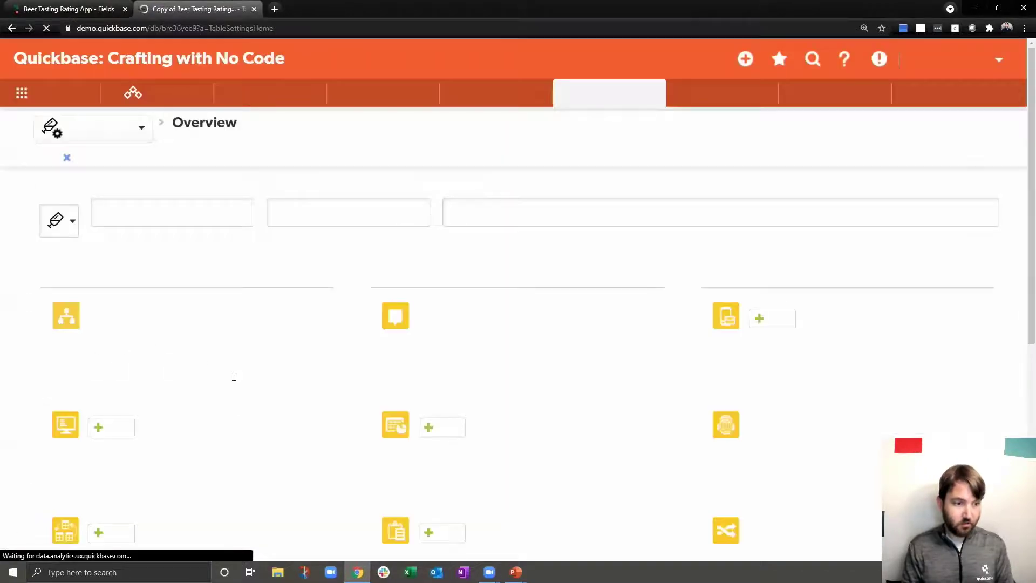
scroll(237, 381, down, 4)
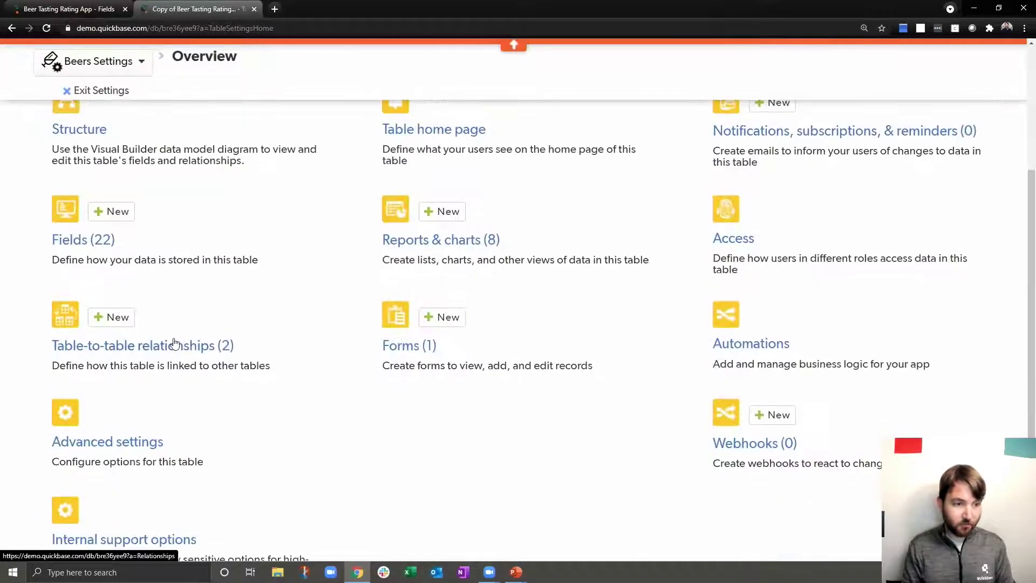
click(174, 344)
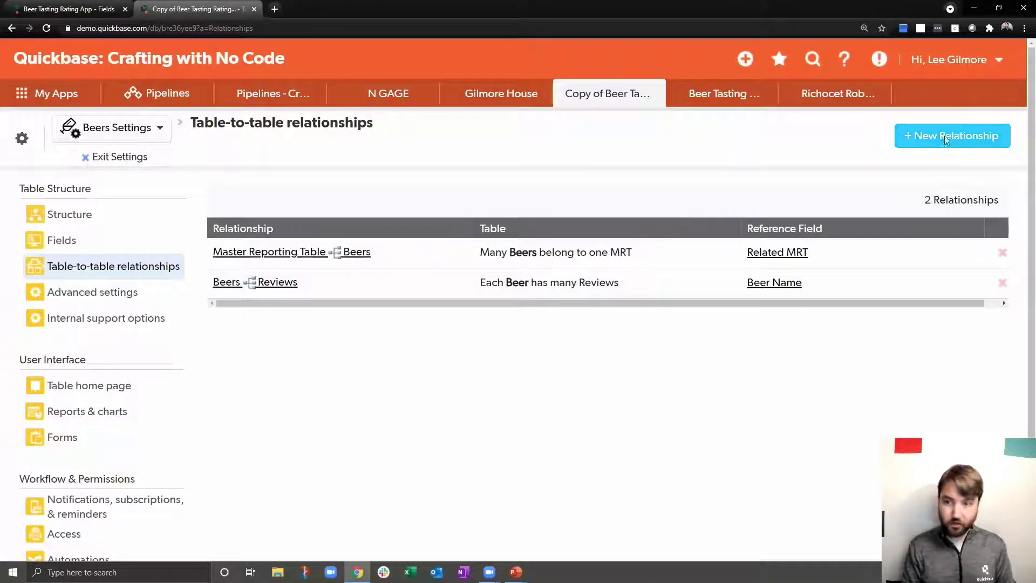
click(944, 139)
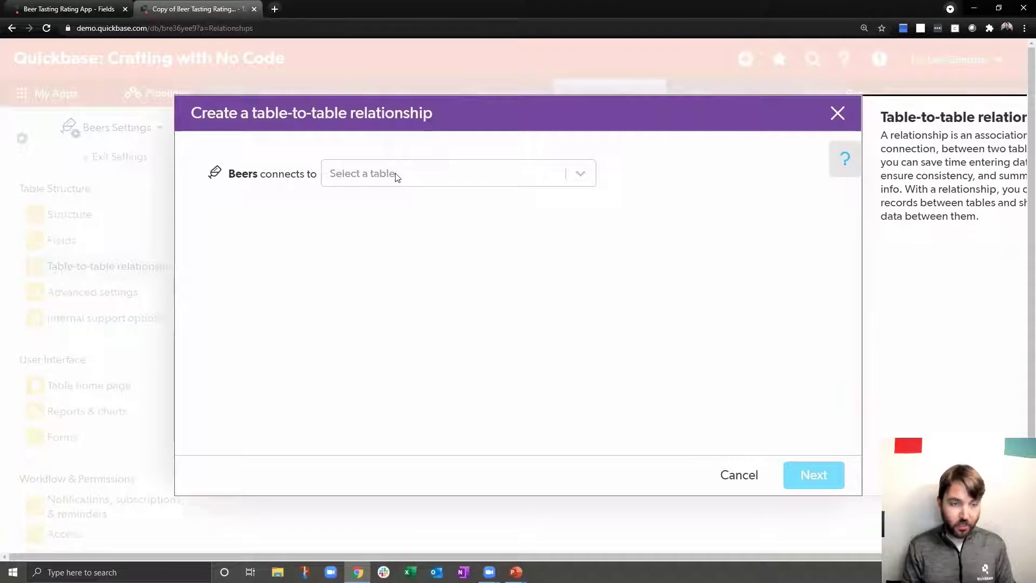
click(396, 177)
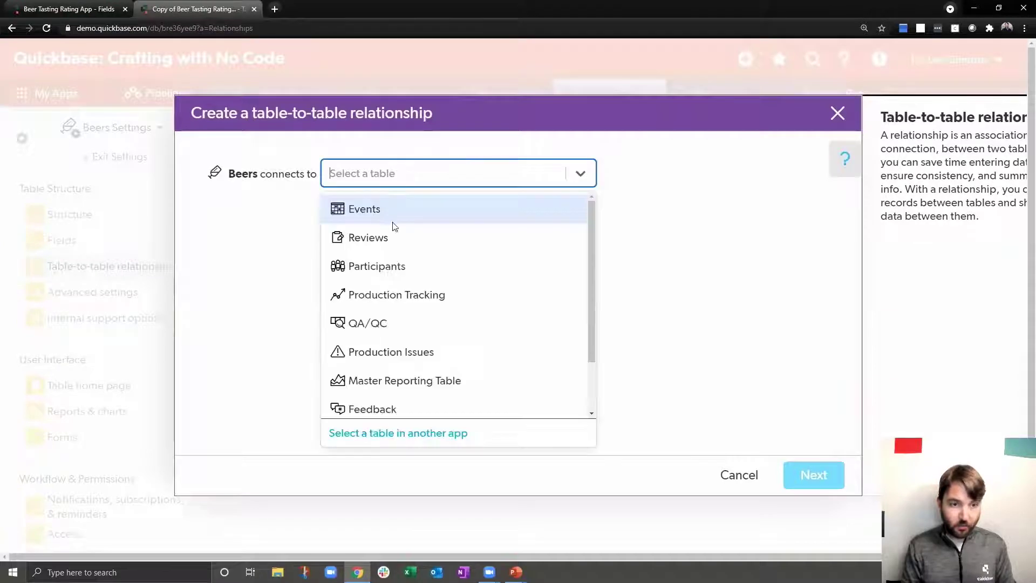
click(394, 295)
click(417, 322)
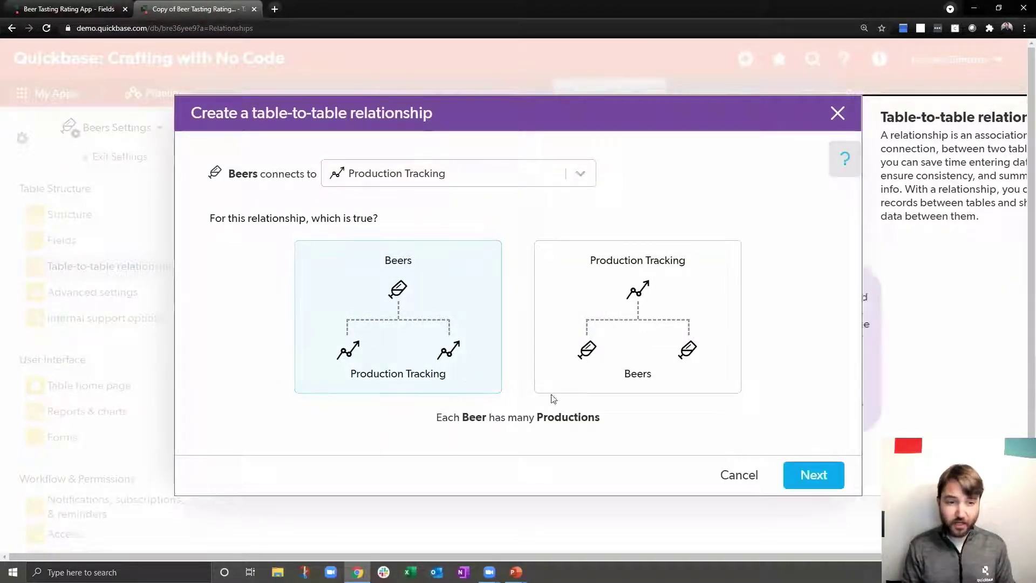
click(805, 474)
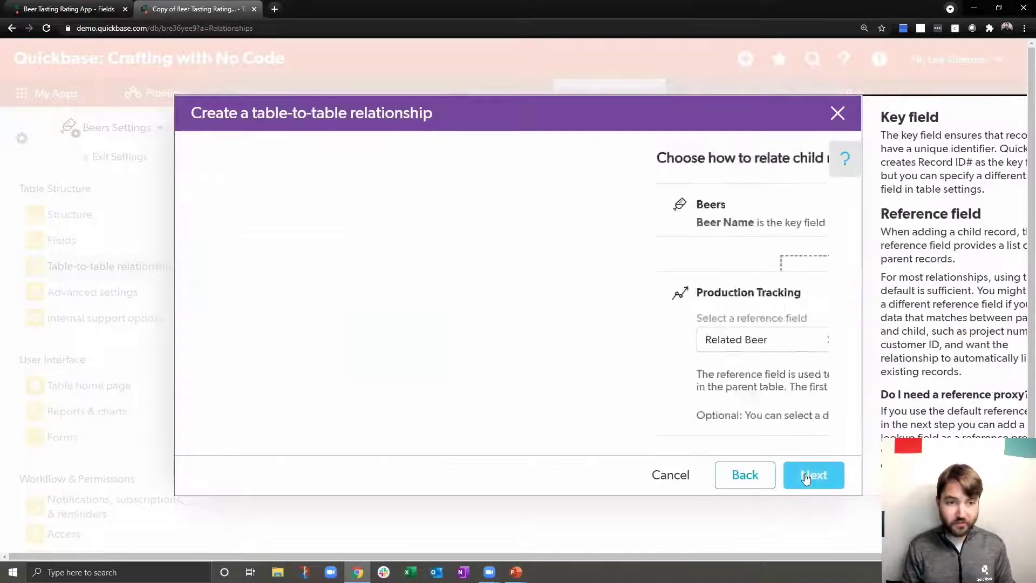
- Use Beer Name as the reference field in Production Tracking, remove the Brewery Notes lookup, and create the relationship
click(337, 346)
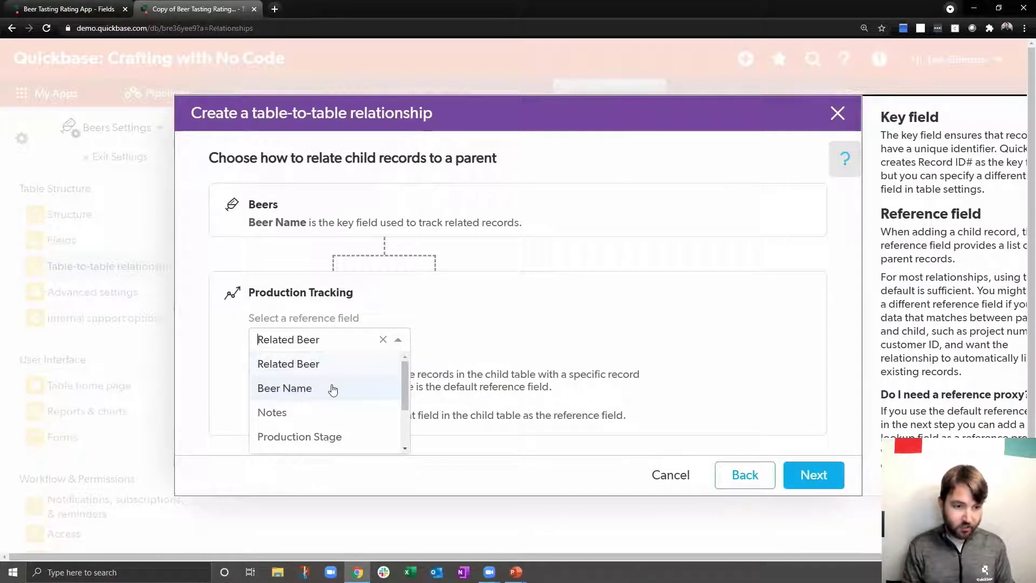
click(291, 389)
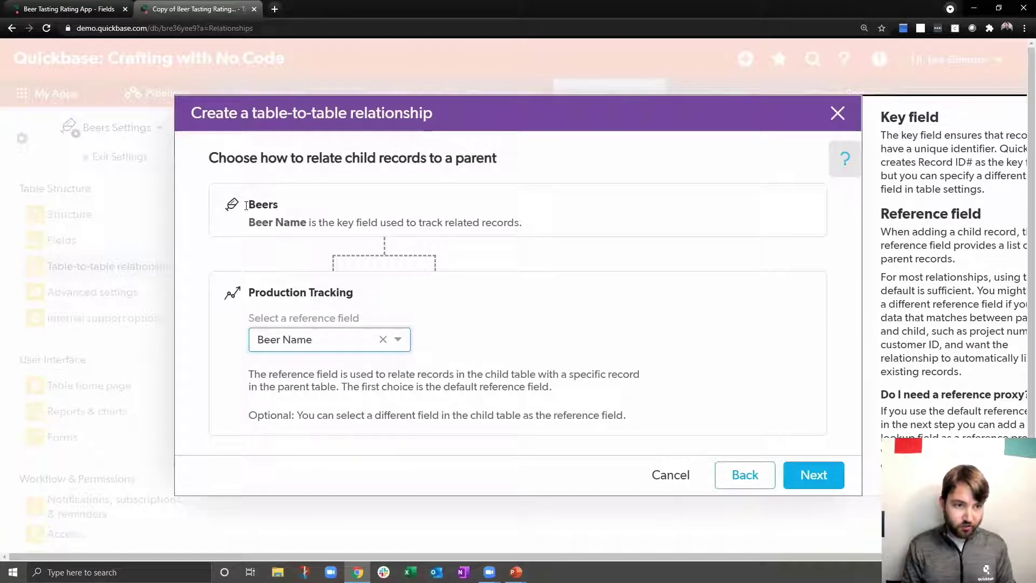
click(808, 477)
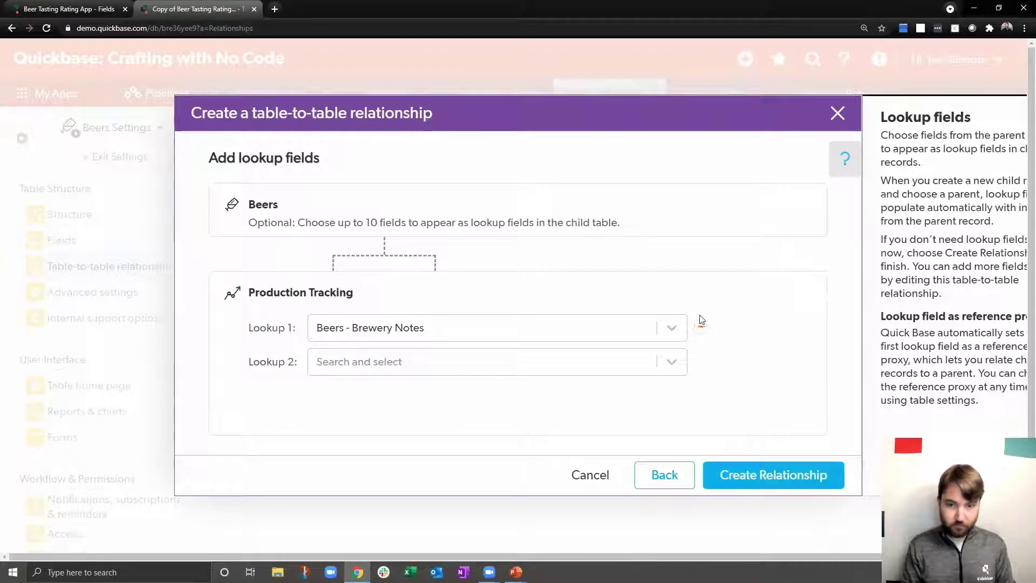
click(699, 328)
click(775, 473)
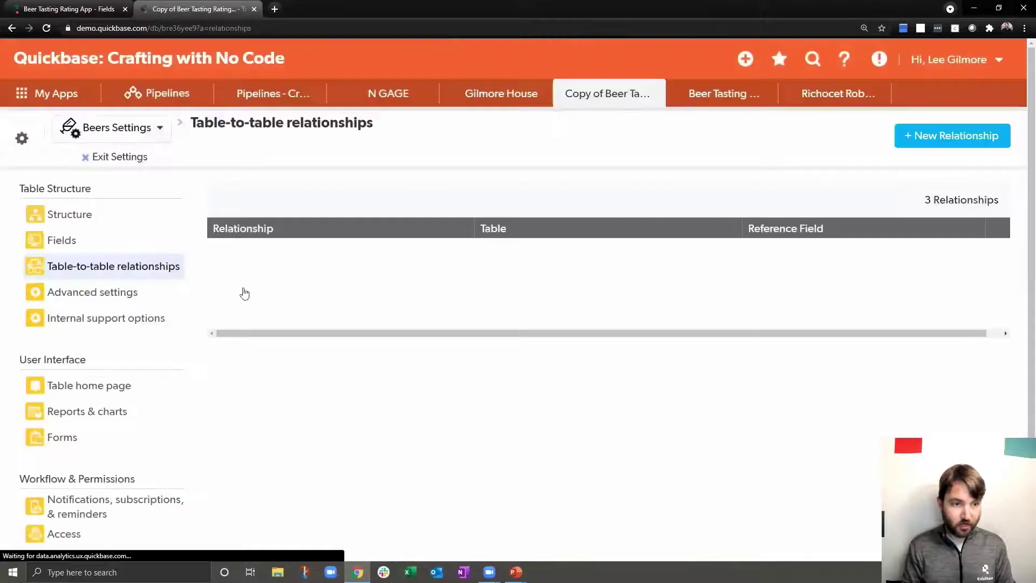
- Examine the fields of the Beers to Production Tracking relationship and the reports available in the Production Tracking table
click(265, 316)
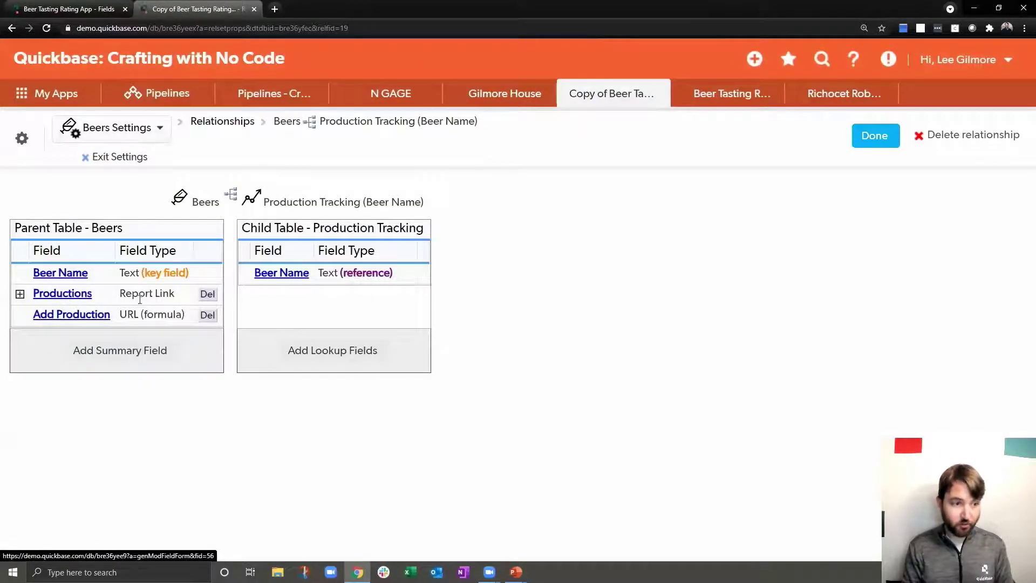
click(123, 162)
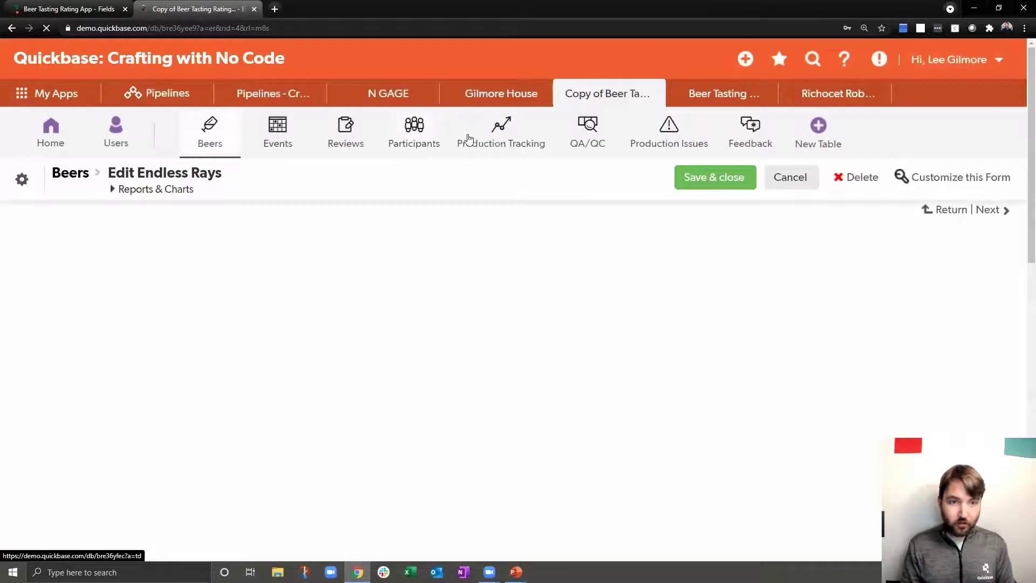
click(482, 138)
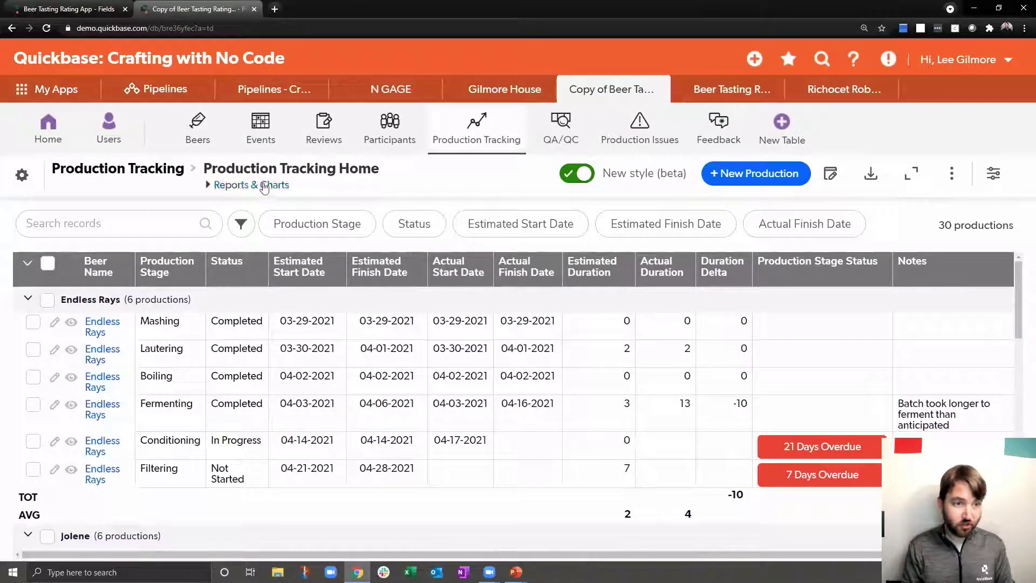
click(265, 189)
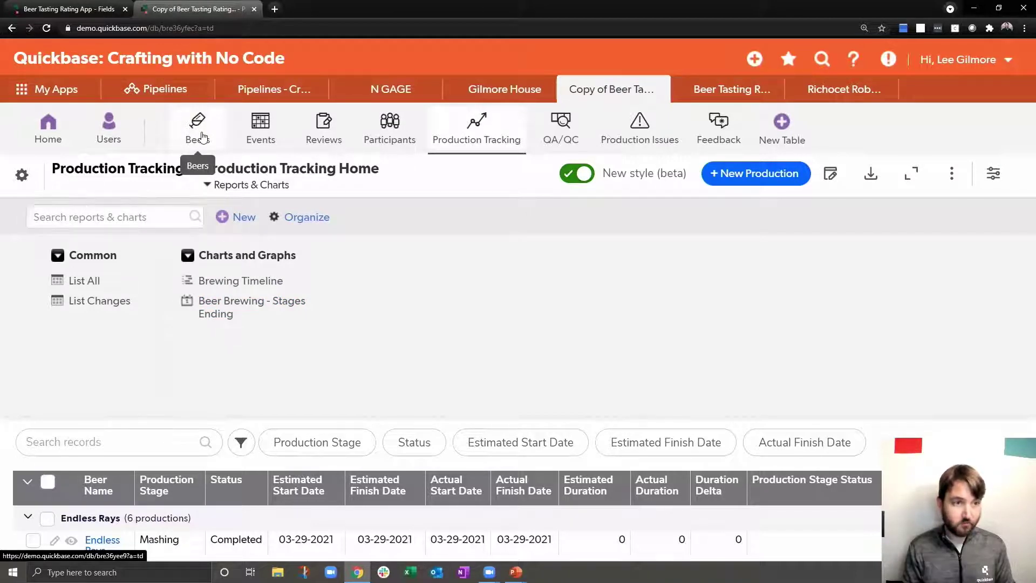
- Open the Endless Rays record in the Beers table and start customizing its form
click(203, 137)
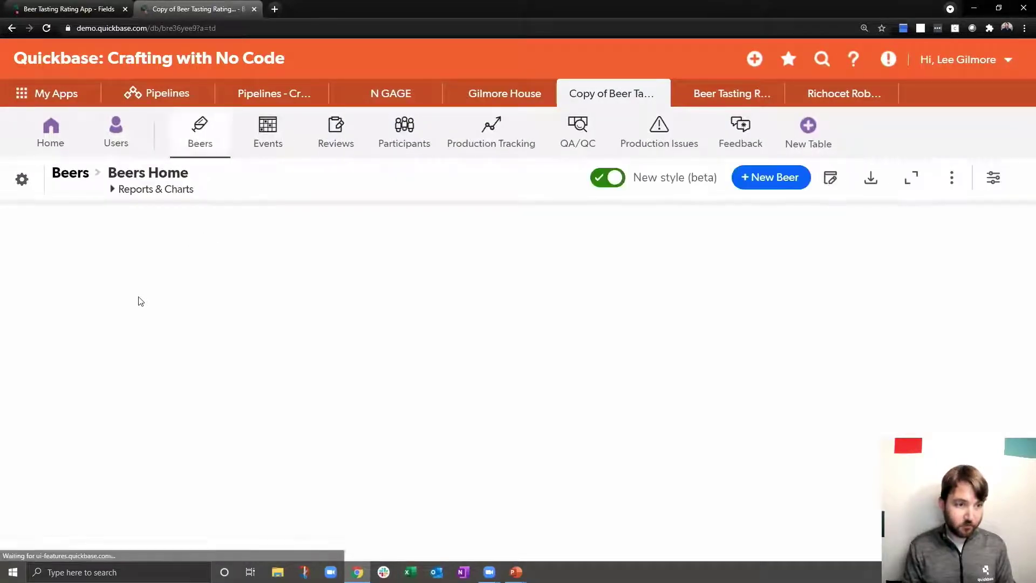
click(70, 288)
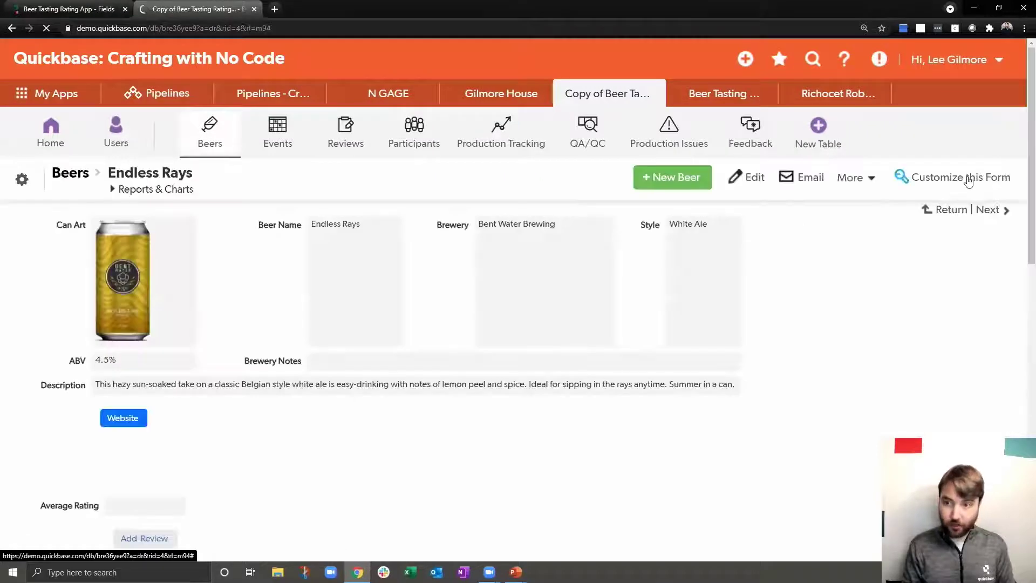
click(968, 180)
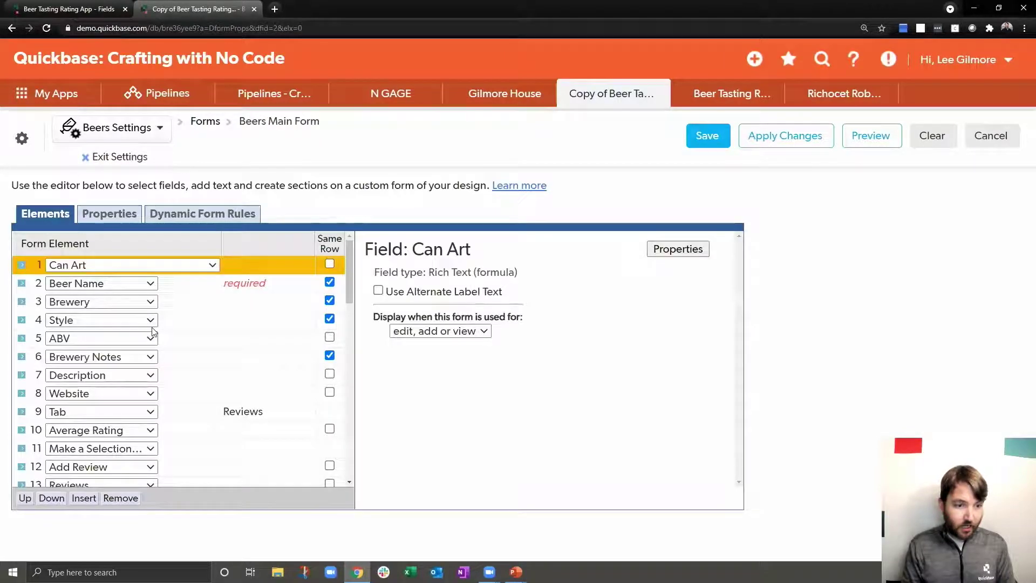
- Move the added Productions section heading, Add Production and Productions elements up together into the Productions tab, ahead of Quality checks
scroll(153, 332, down, 10)
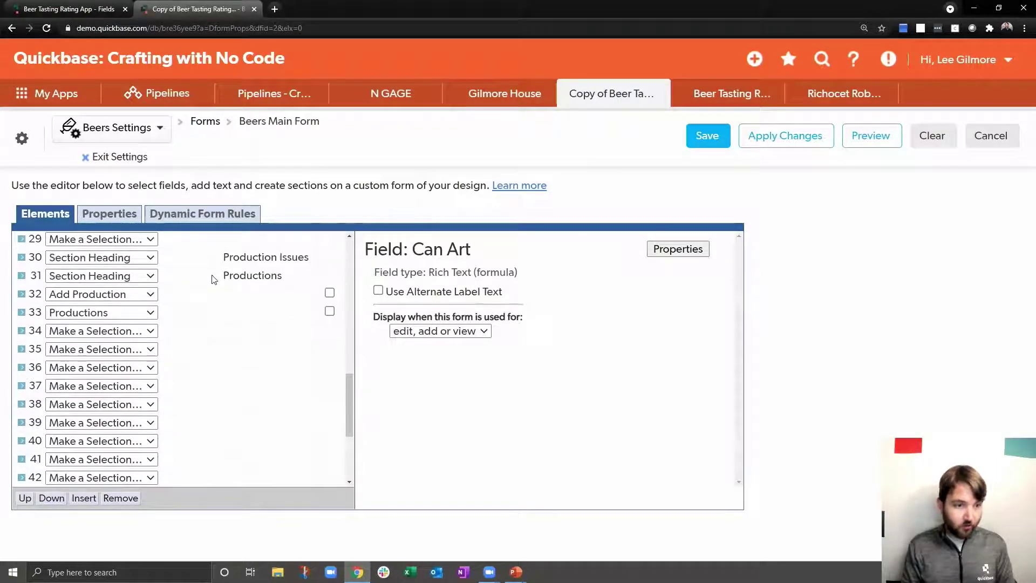
click(212, 277)
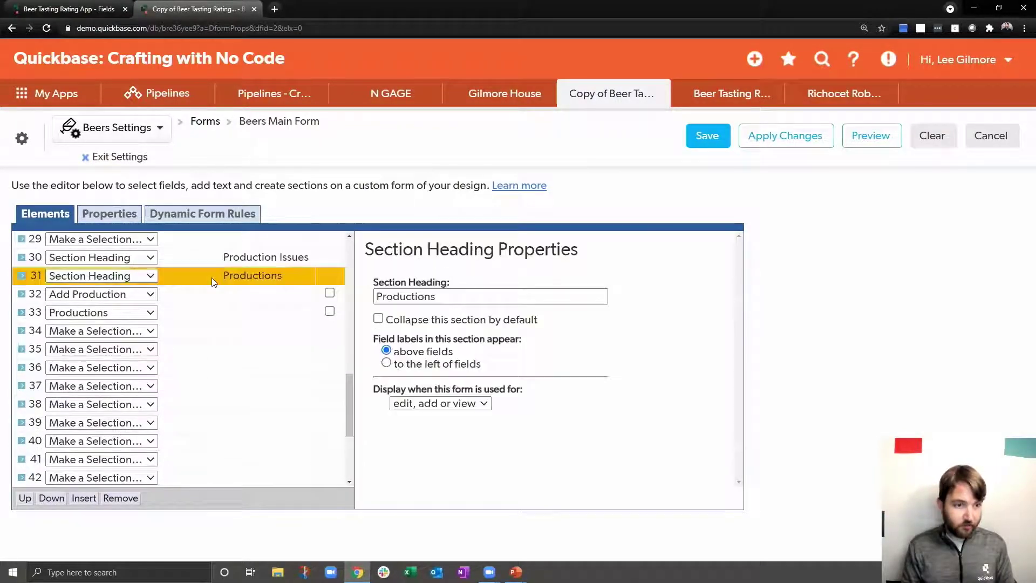
shift+click(226, 313)
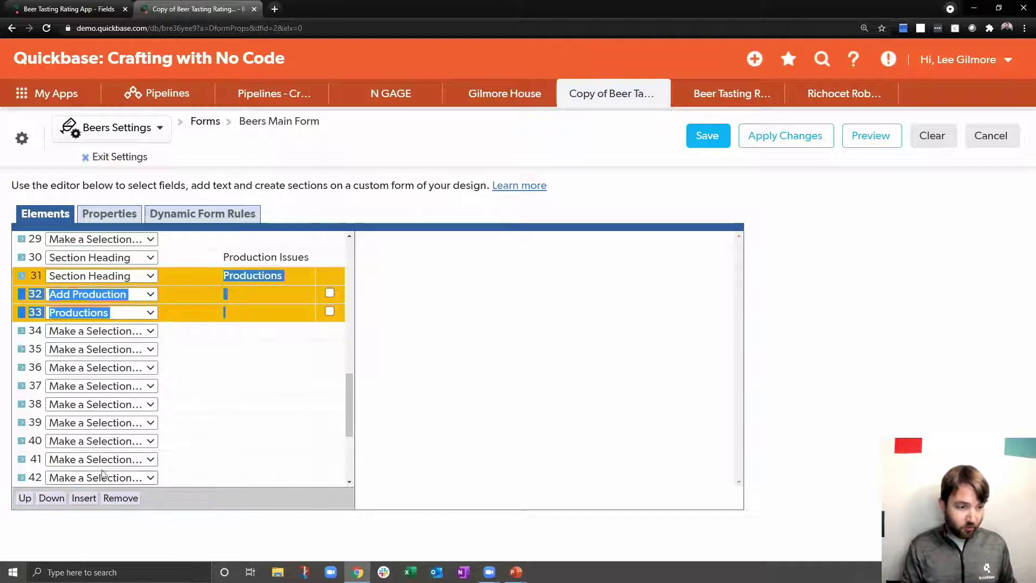
click(26, 499)
click(25, 499)
click(26, 499)
click(25, 499)
click(26, 499)
click(25, 499)
click(25, 498)
click(25, 499)
click(25, 499)
click(25, 499)
click(26, 499)
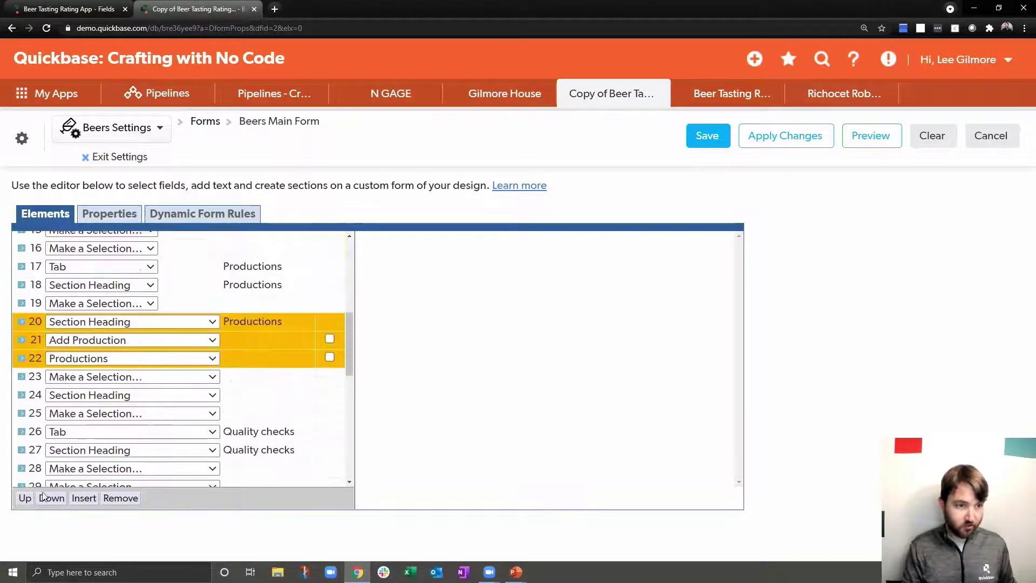
- Remove the duplicate Productions section heading directly above Add Production and check the display settings of the Productions report link
click(257, 324)
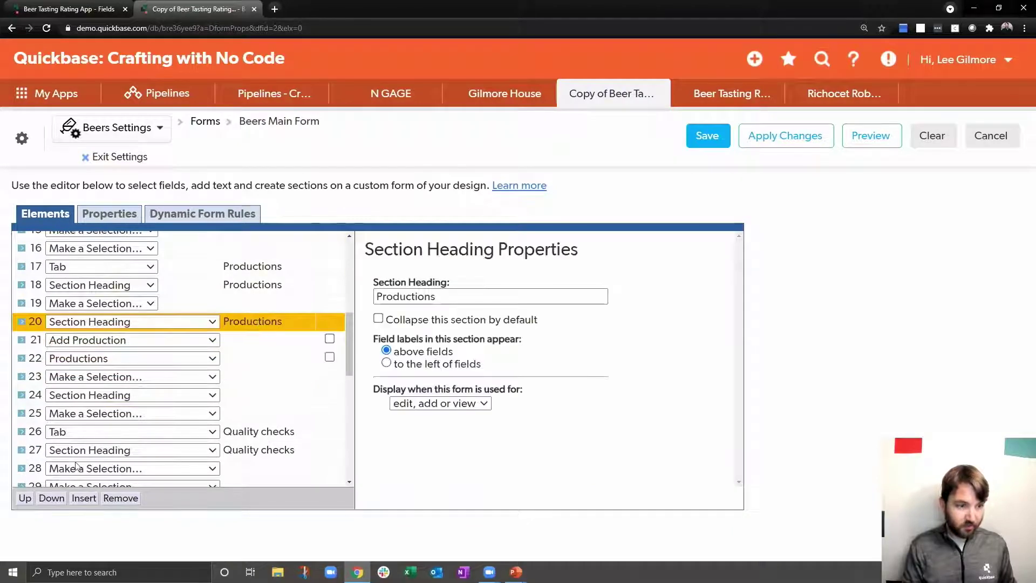
click(120, 499)
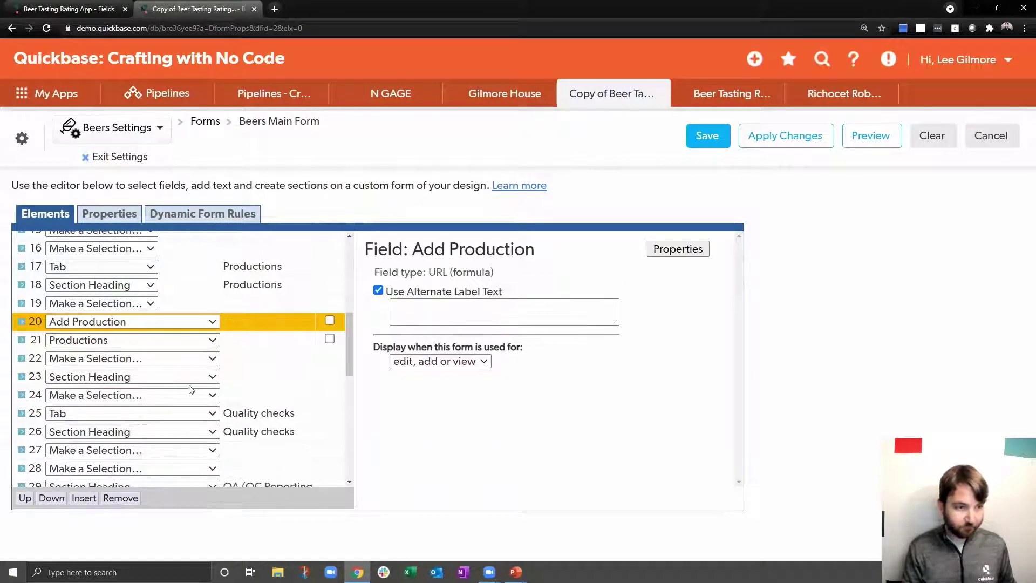
click(272, 345)
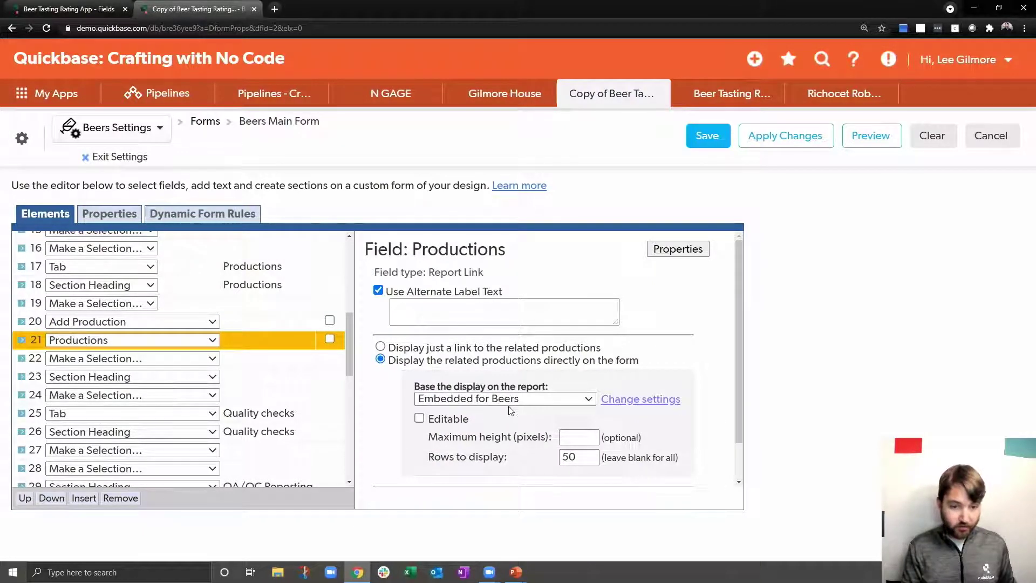
- Add a second Productions report link below the first, with a blank alternate label, displaying Beer Brewing - Stages Ending directly on the form
click(257, 365)
click(189, 359)
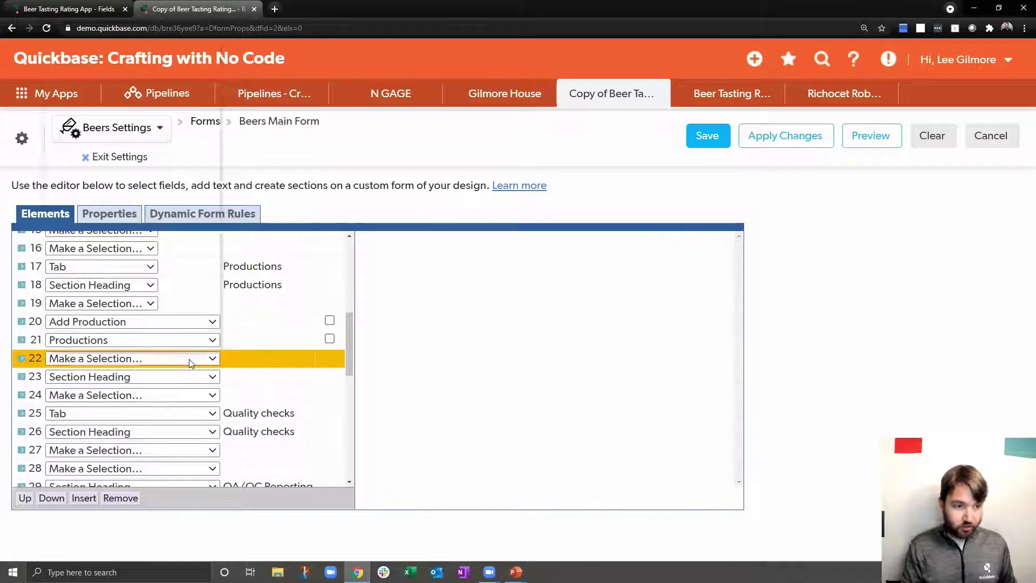
scroll(136, 243, down, 2)
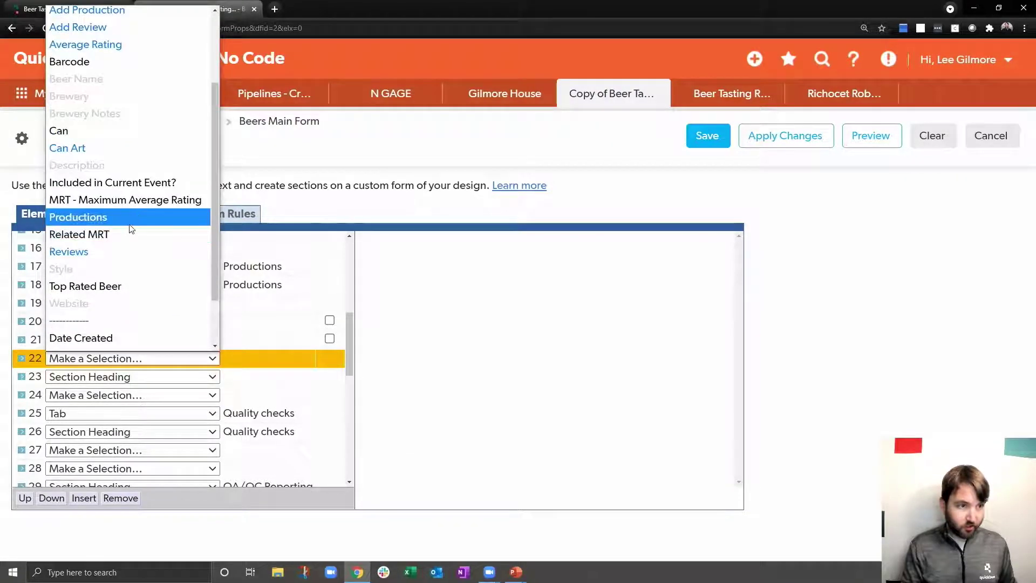
click(130, 224)
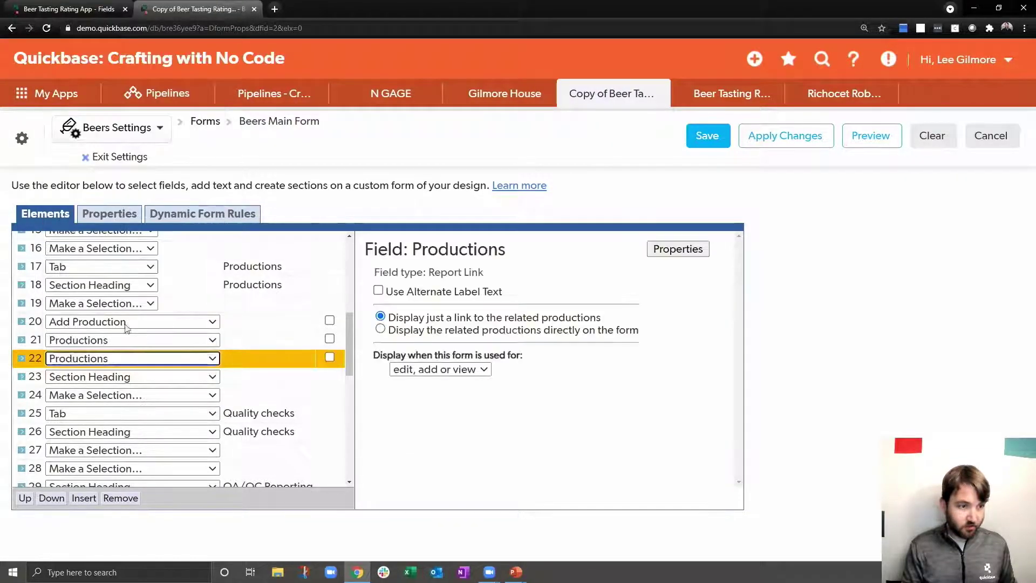
click(378, 290)
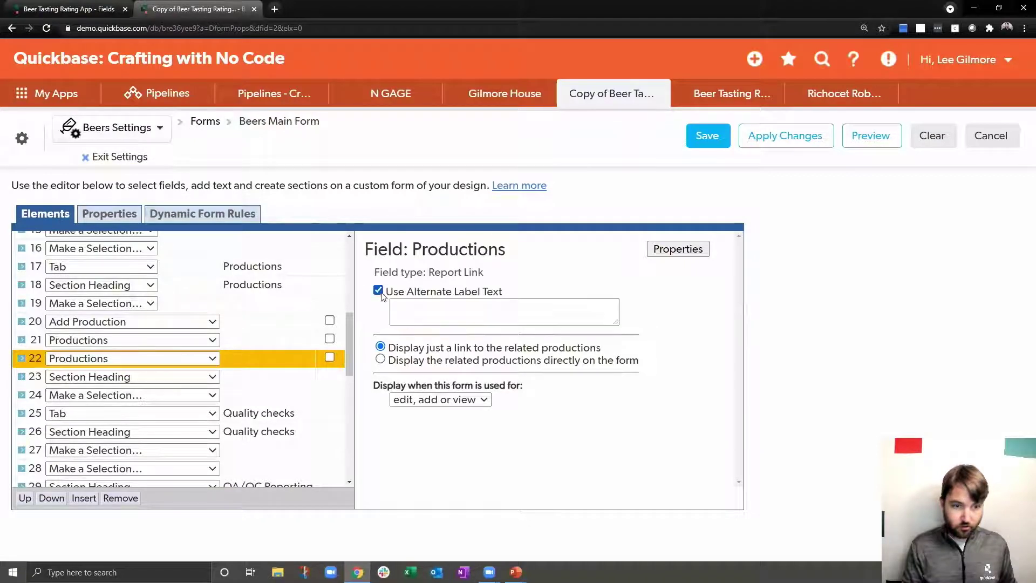
click(380, 359)
click(456, 400)
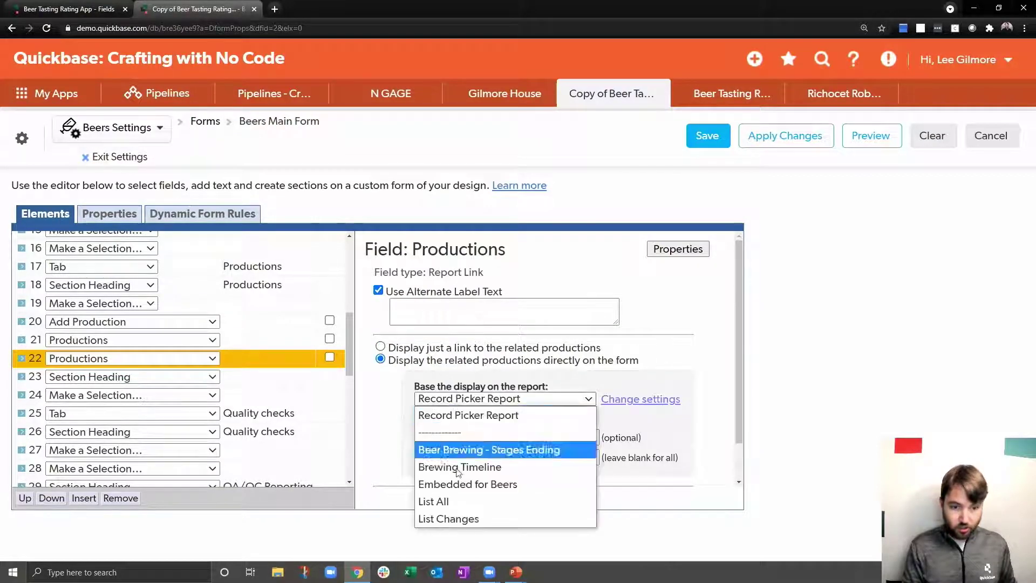
click(463, 450)
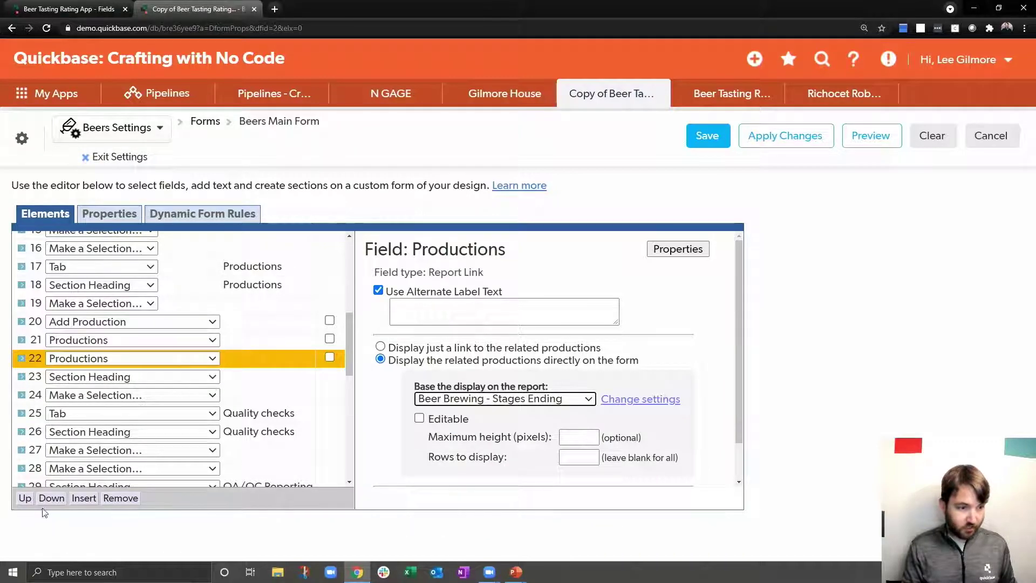
- Insert another Productions report link between the existing two, with a blank alternate label, displaying Brewing Timeline directly on the form, and save the form
click(83, 497)
click(104, 359)
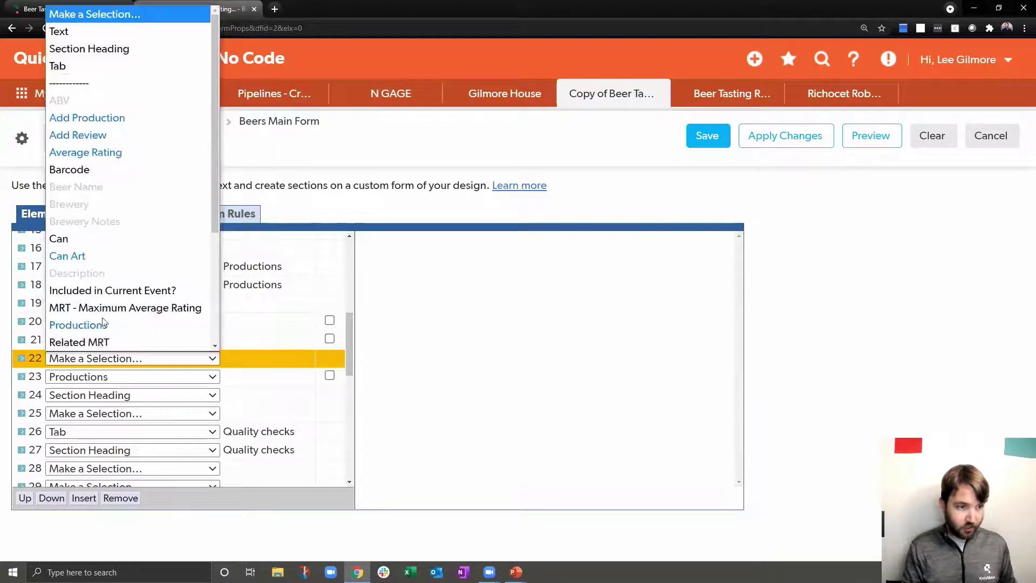
scroll(104, 299, down, 3)
click(105, 151)
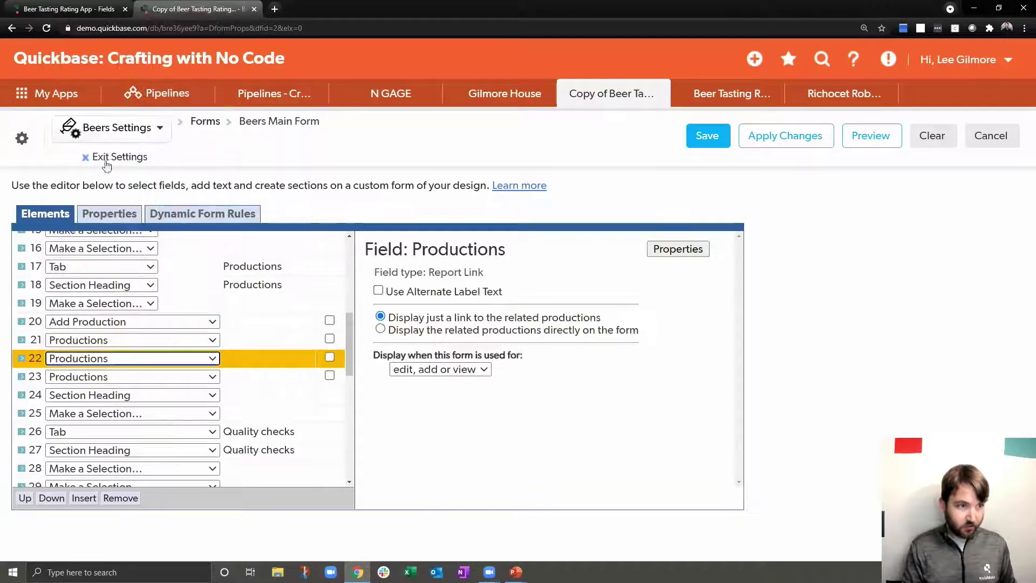
click(378, 290)
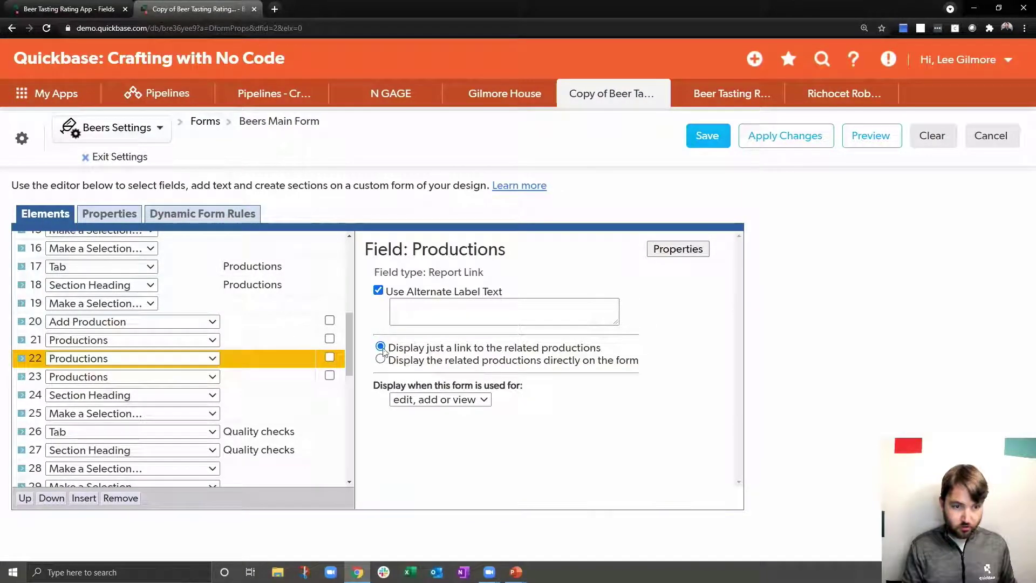
click(381, 360)
click(455, 399)
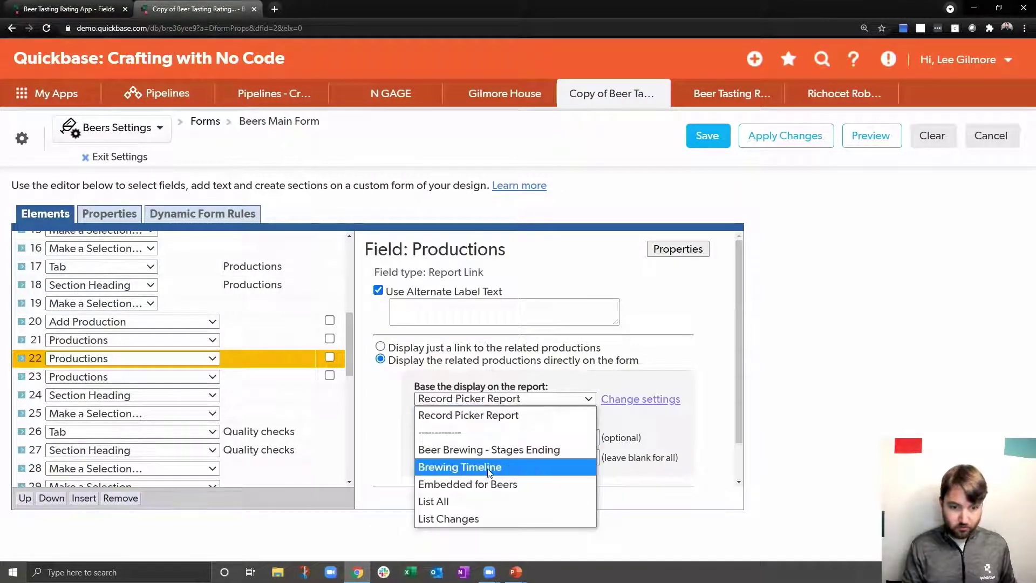
click(488, 467)
click(711, 137)
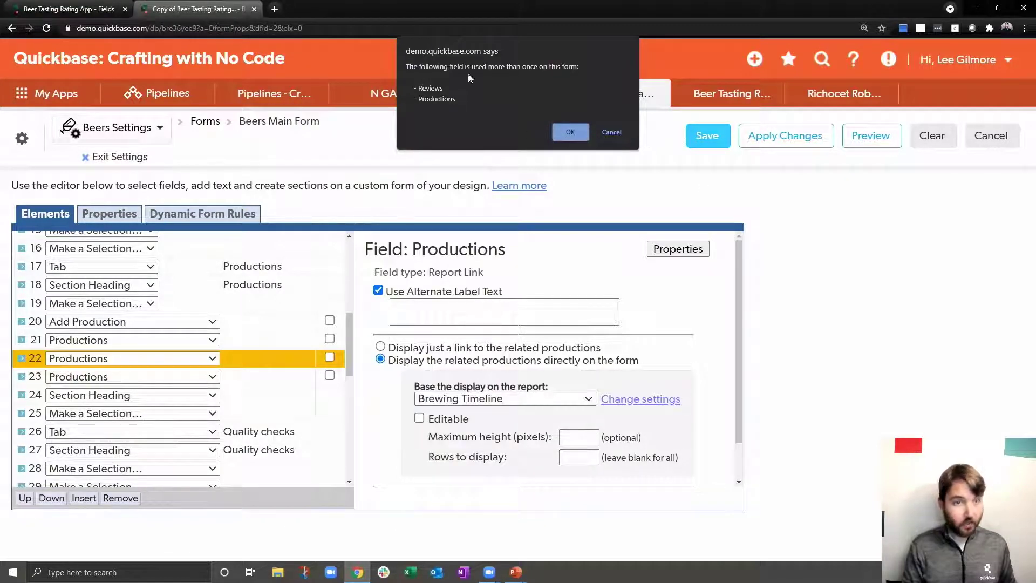
click(570, 133)
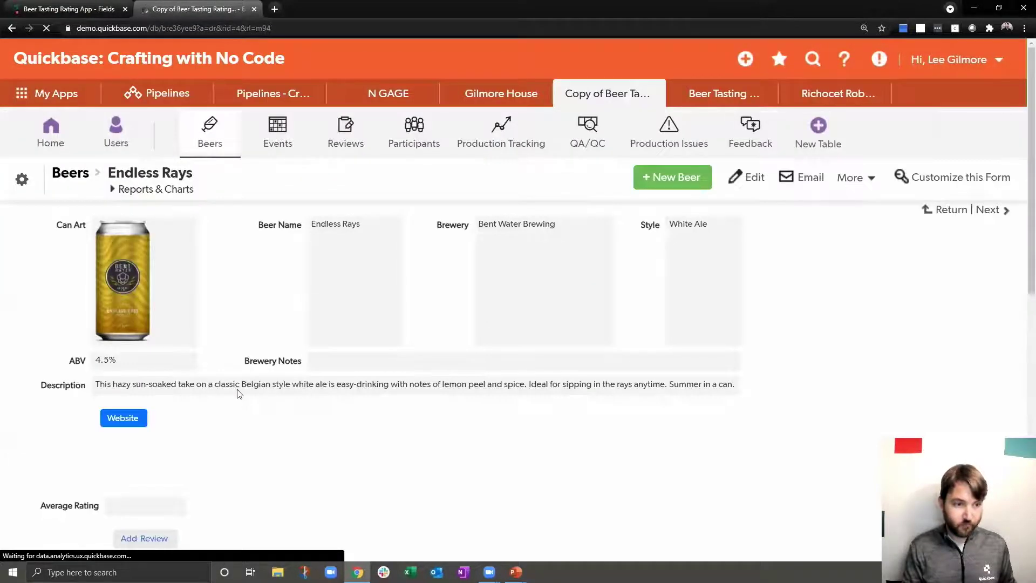
- Review the embedded table, timeline and April 2021 calendar in the Productions tab of the Endless Rays record
click(136, 468)
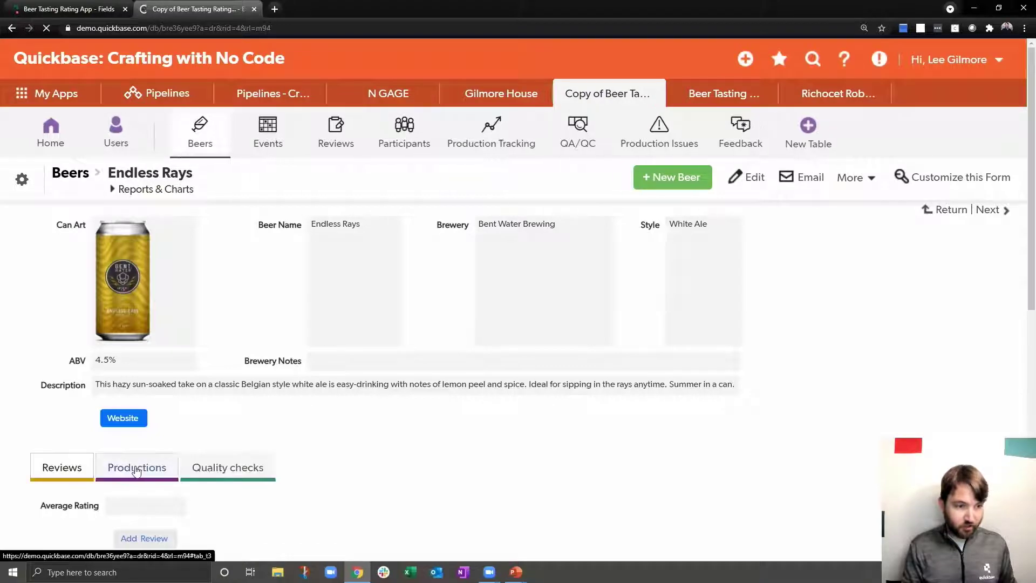
scroll(305, 383, down, 7)
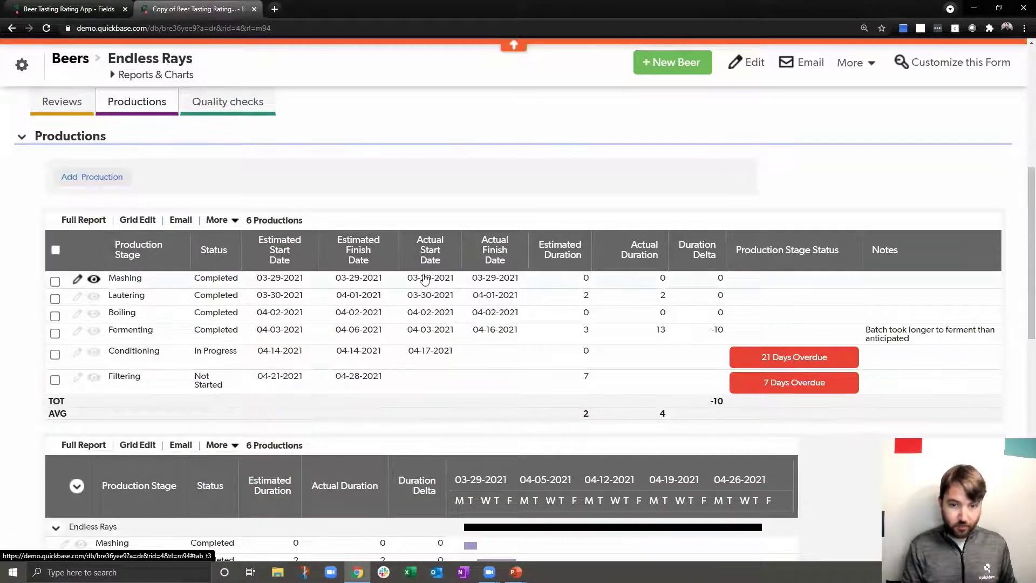
scroll(530, 261, down, 3)
scroll(402, 164, down, 3)
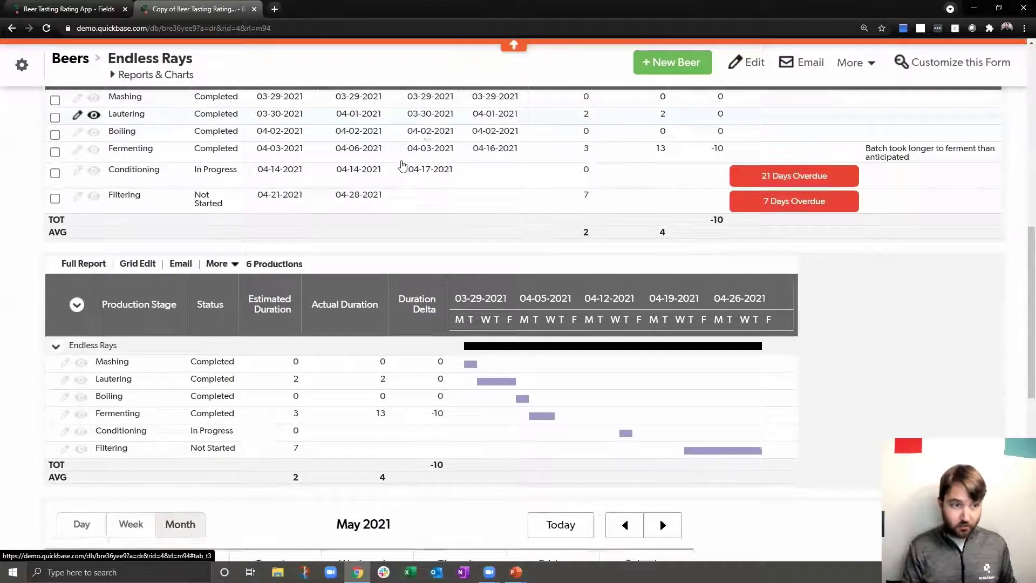
scroll(324, 209, down, 1)
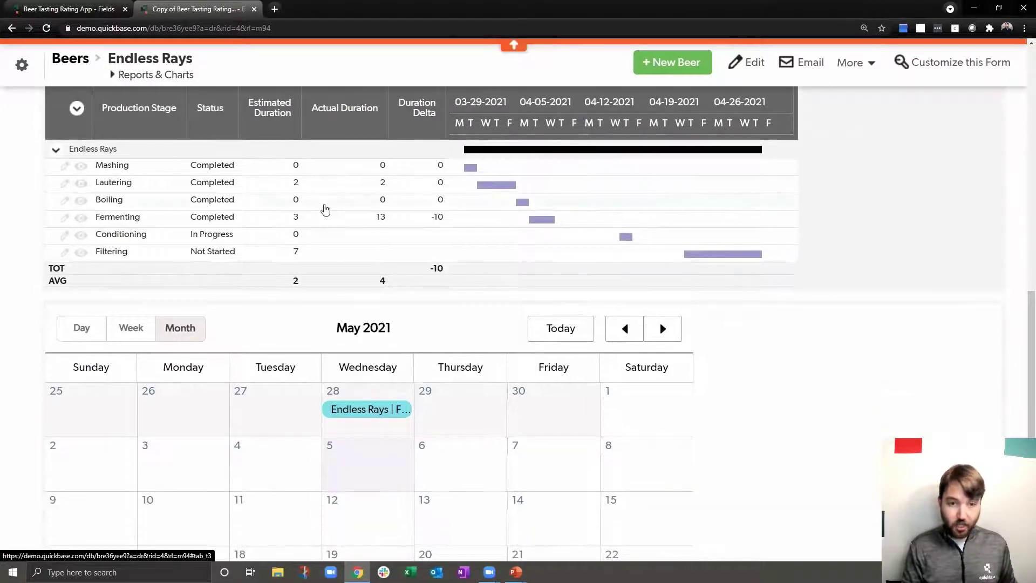
scroll(271, 239, down, 2)
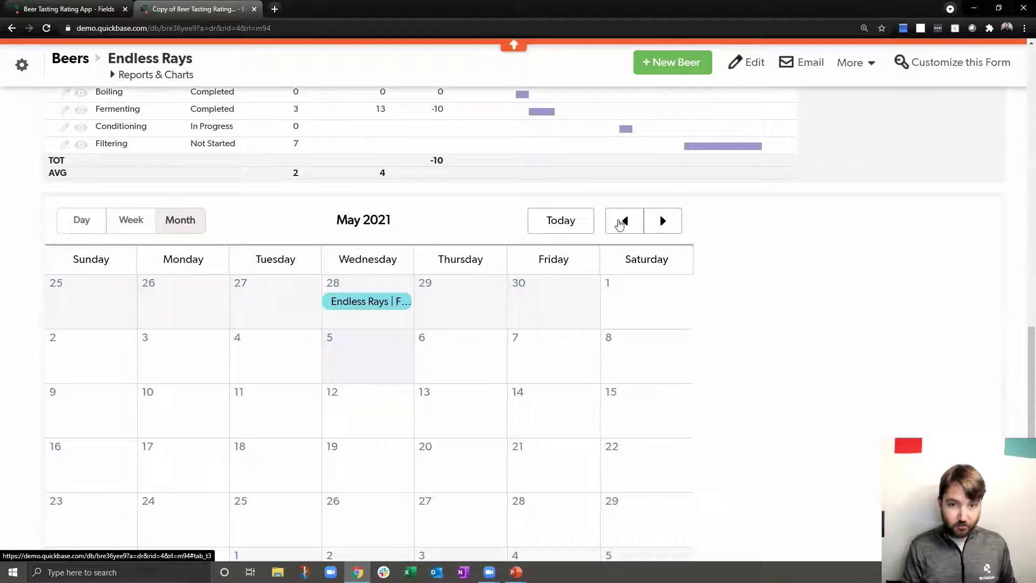
click(624, 221)
scroll(620, 277, down, 1)
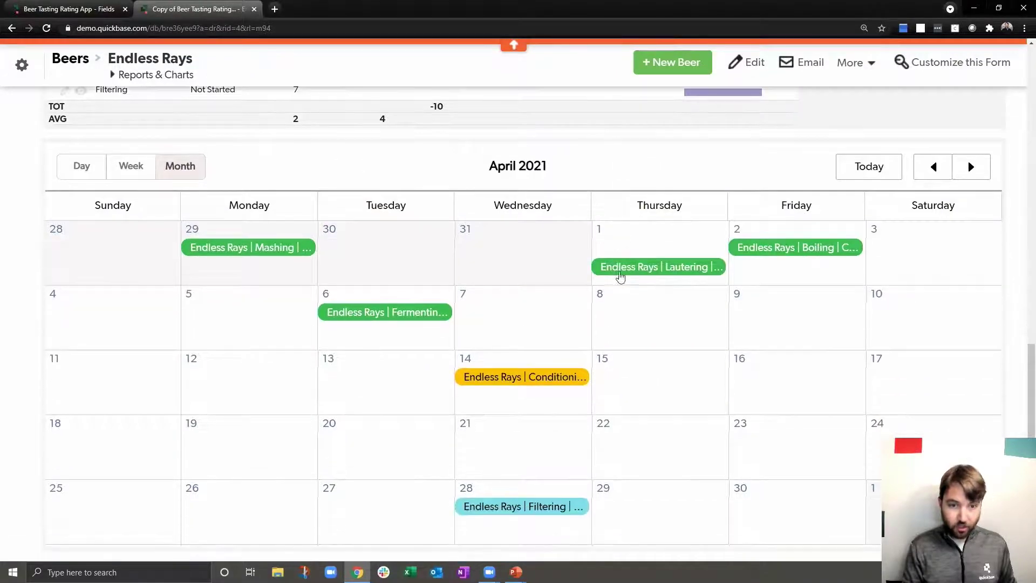
scroll(605, 297, up, 6)
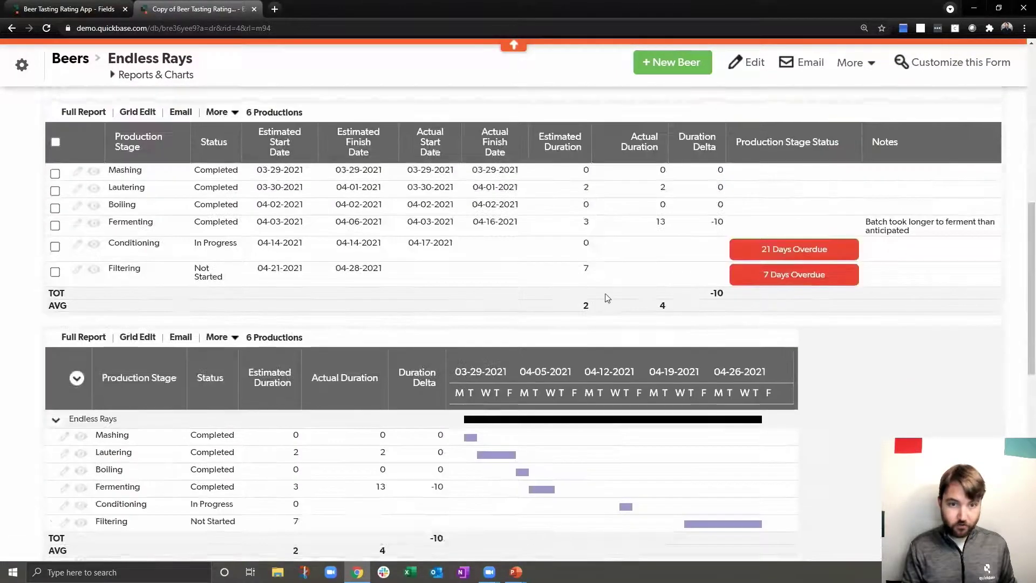
scroll(606, 297, up, 6)
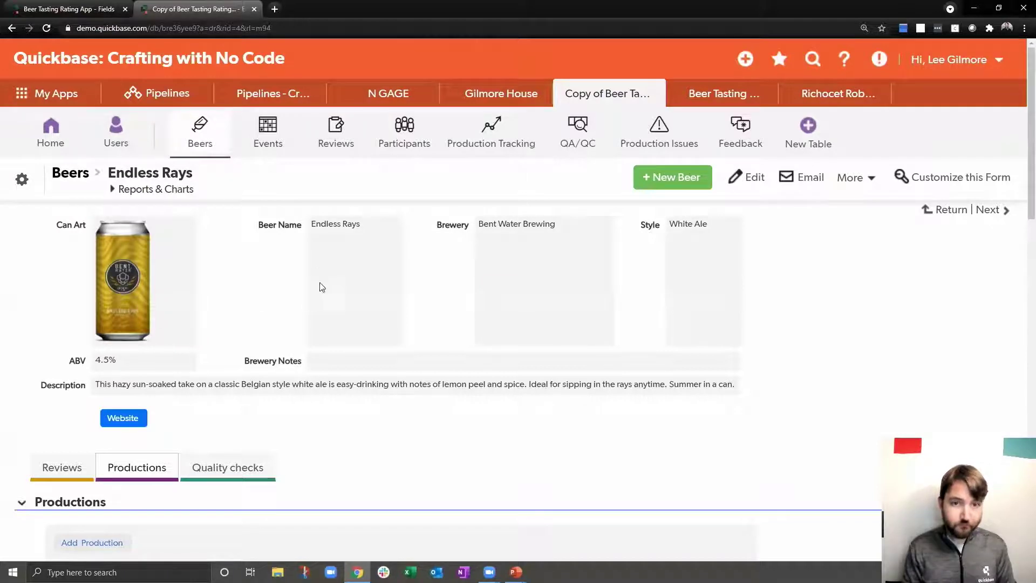
- Show the app's relationship diagram and examine how Beers, QA/QC, Production Issues and Master Reporting Table are connected
click(51, 129)
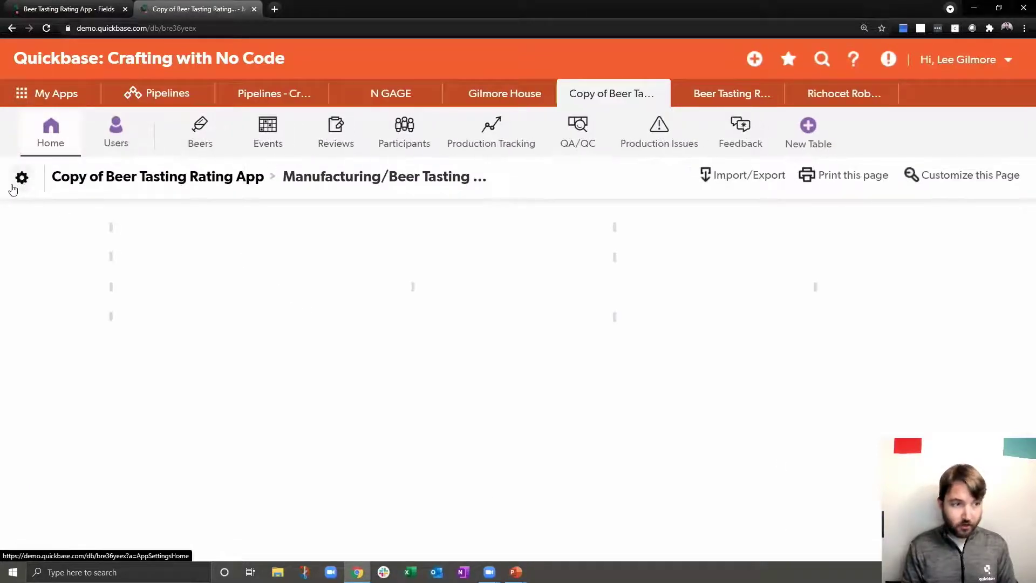
click(23, 183)
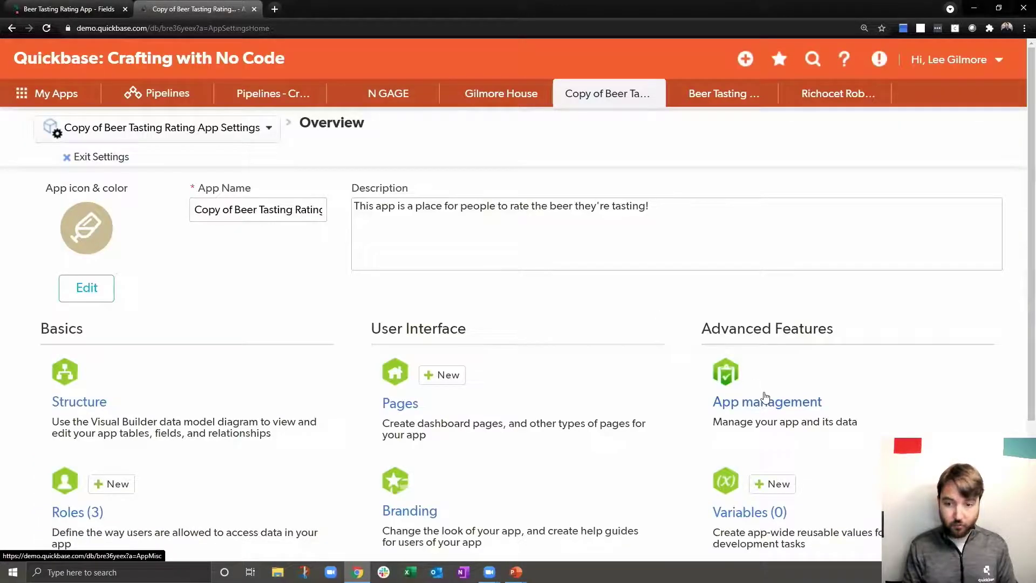
click(766, 400)
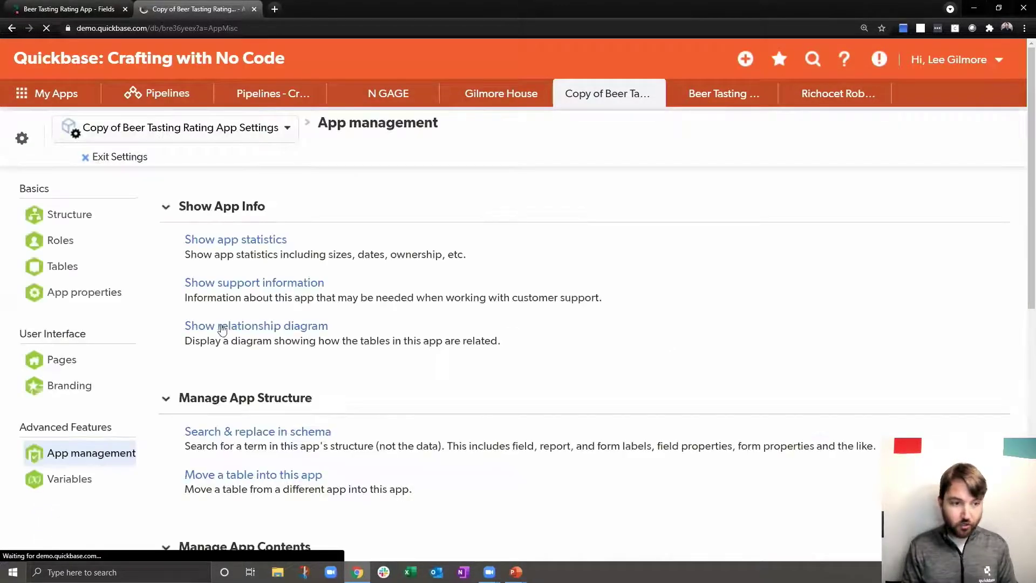
click(221, 326)
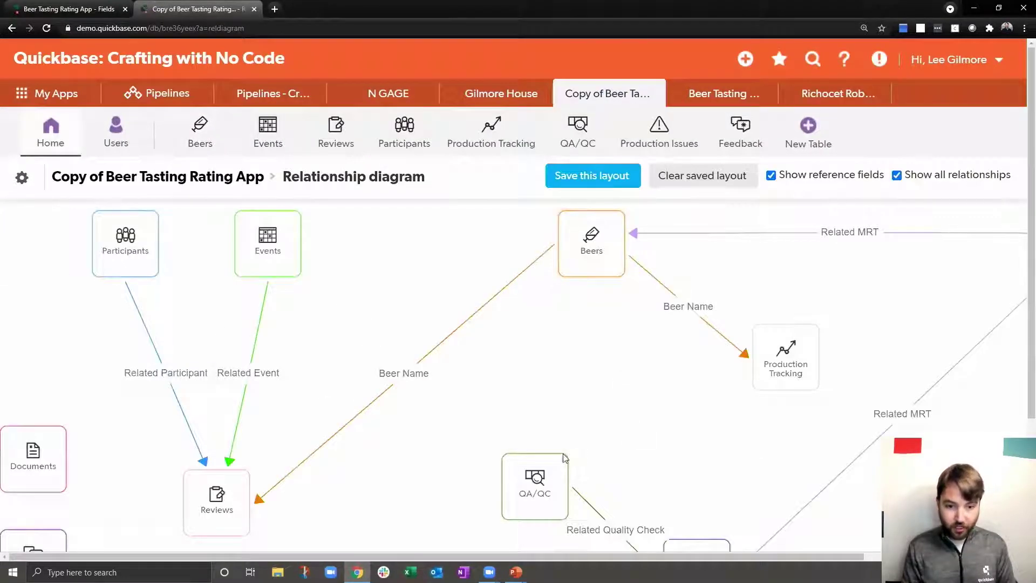
drag(461, 556, 662, 447)
scroll(639, 357, down, 2)
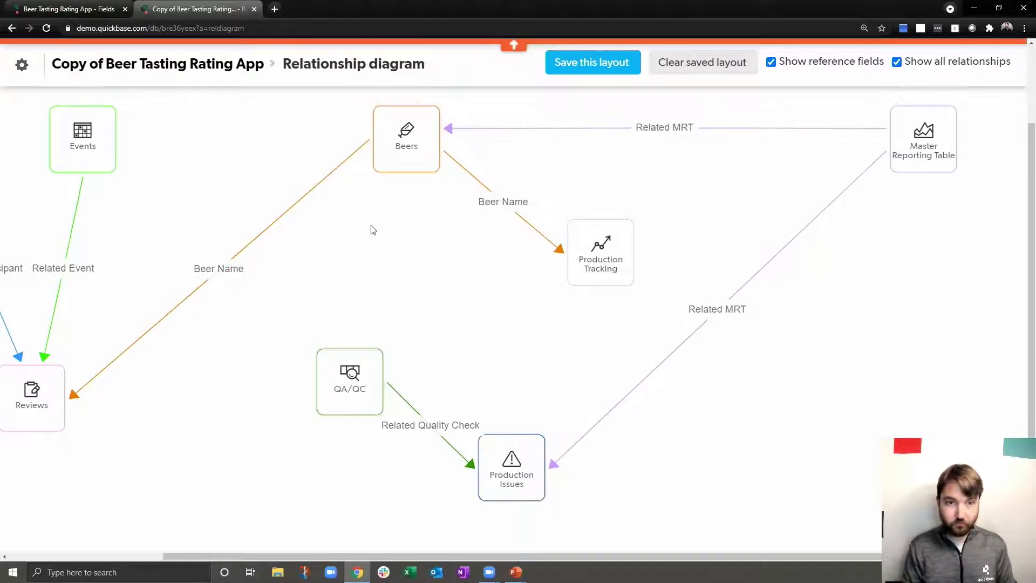
- Open the Production Issues table and review which beers its grouped issues refer to
scroll(371, 228, up, 2)
click(661, 134)
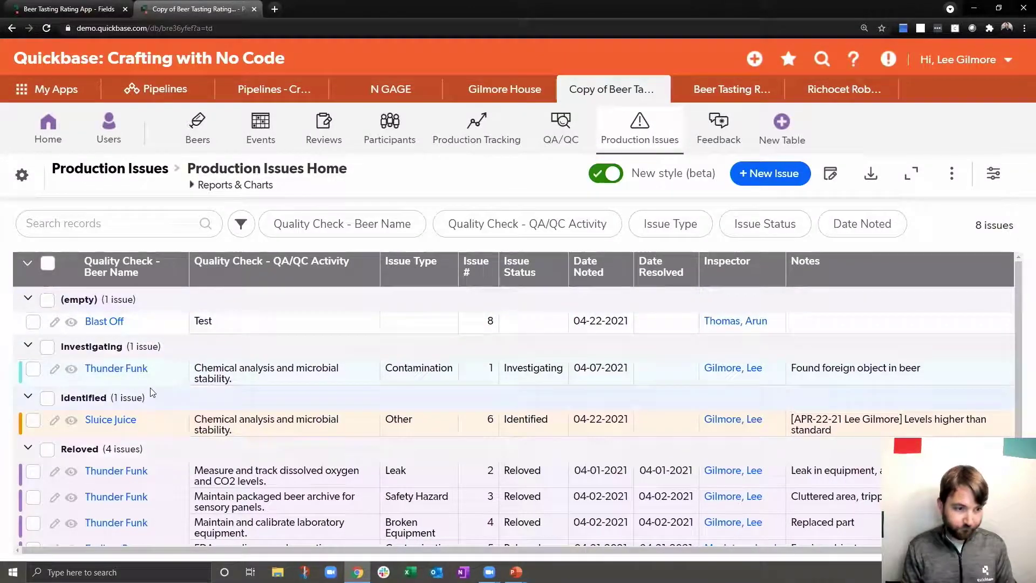
scroll(152, 392, down, 2)
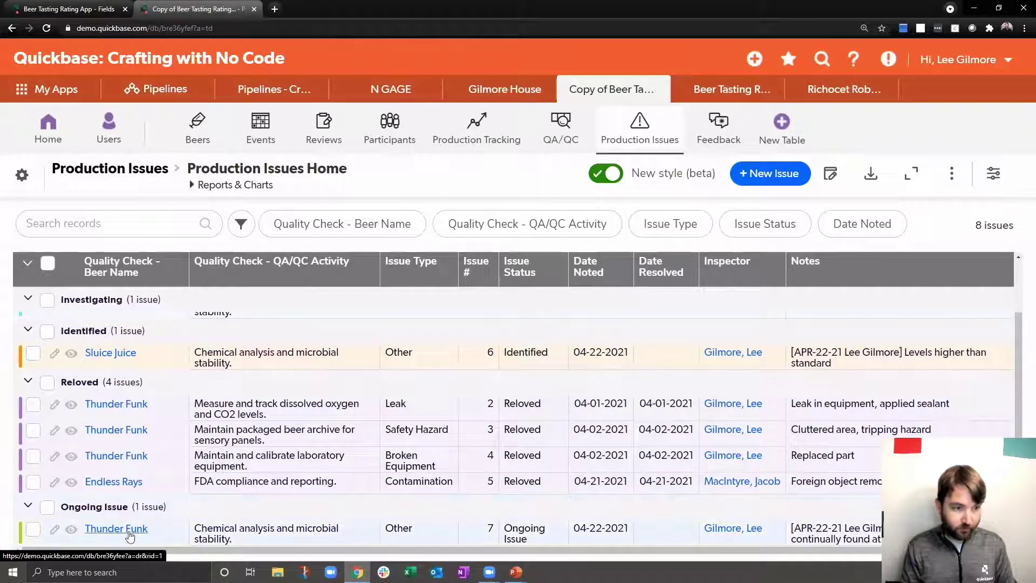
scroll(130, 527, up, 2)
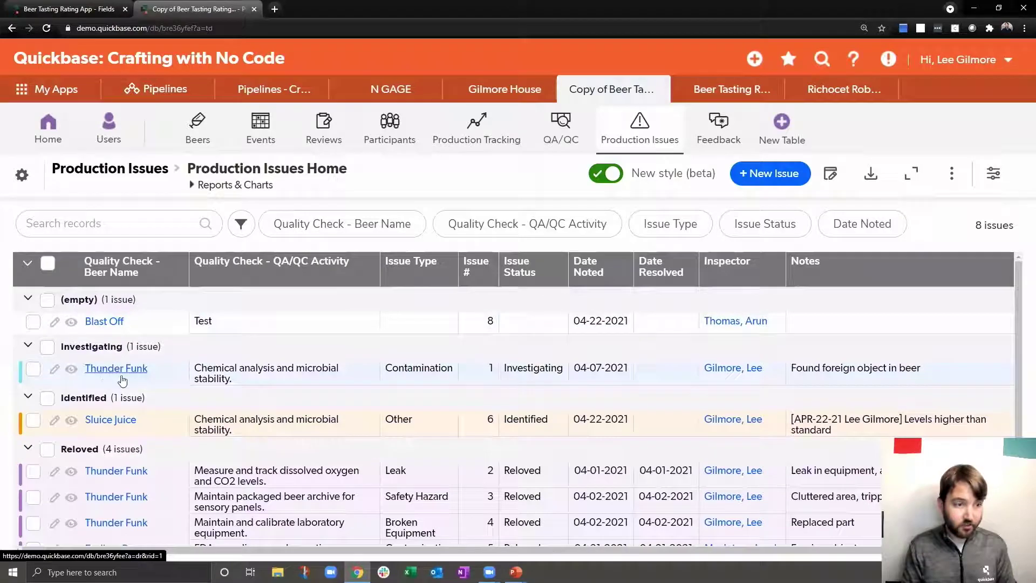
scroll(142, 372, down, 2)
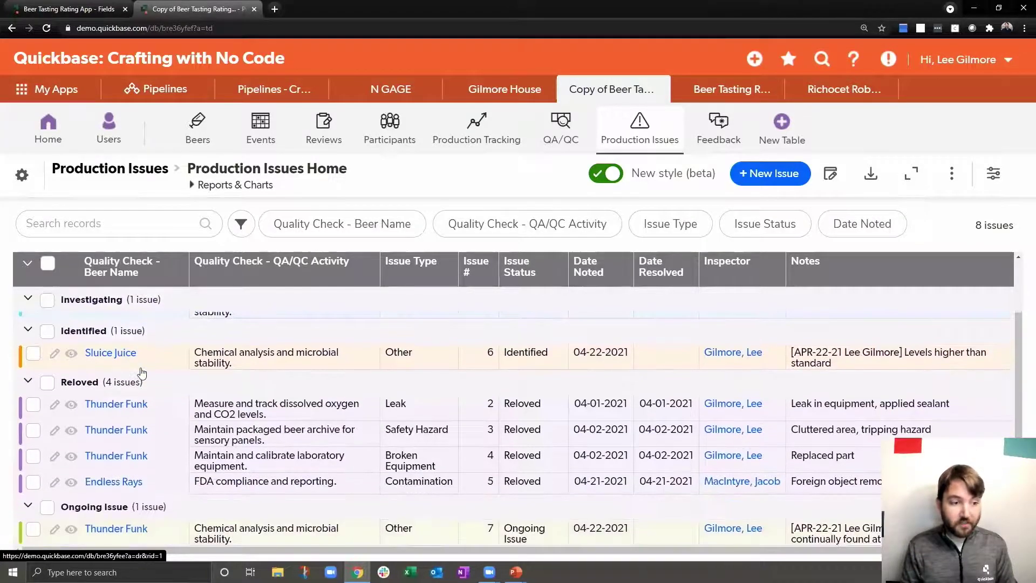
scroll(148, 469, up, 2)
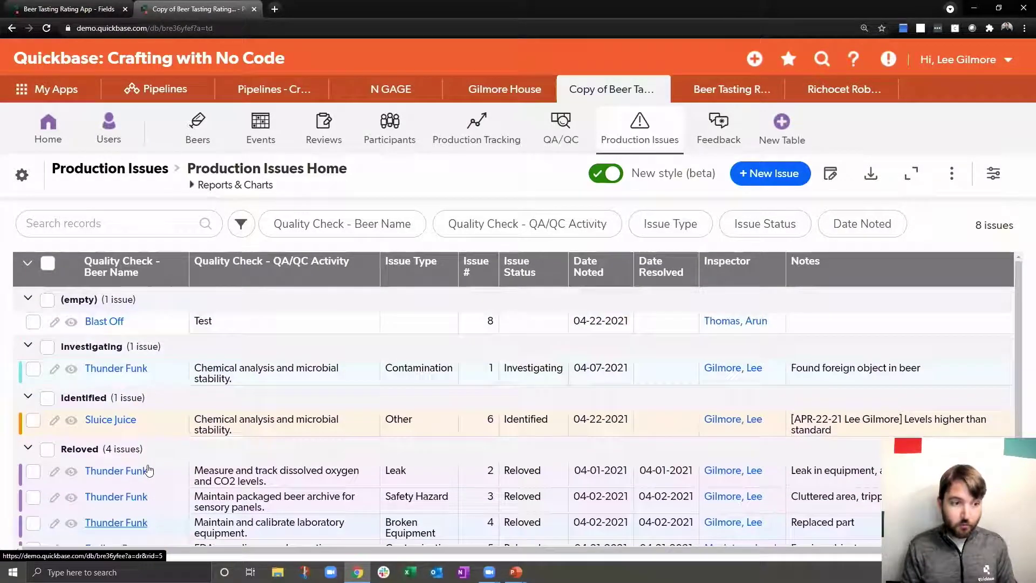
- Open the Beers table's field settings and show only the Report Link fields
click(199, 132)
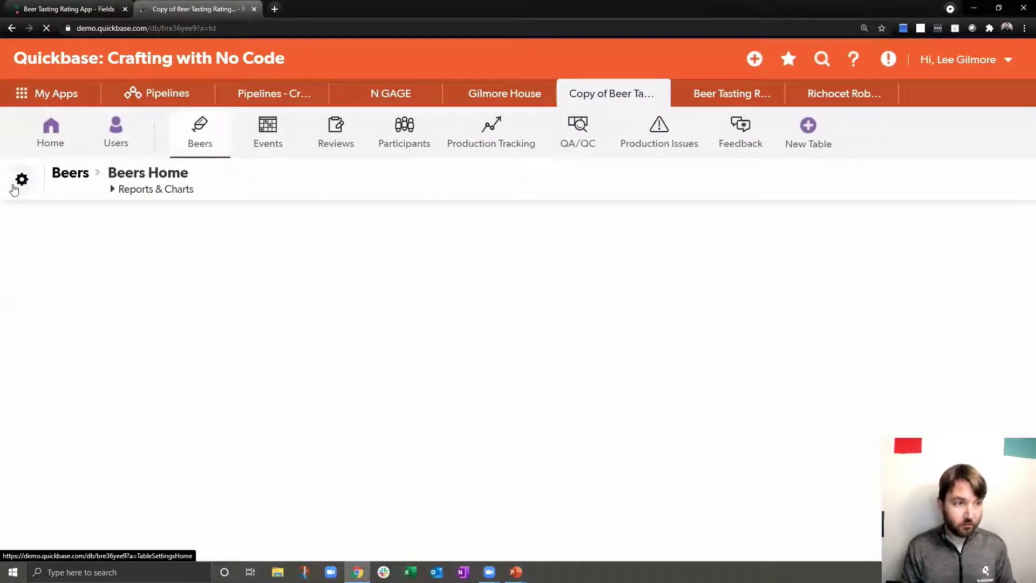
click(18, 181)
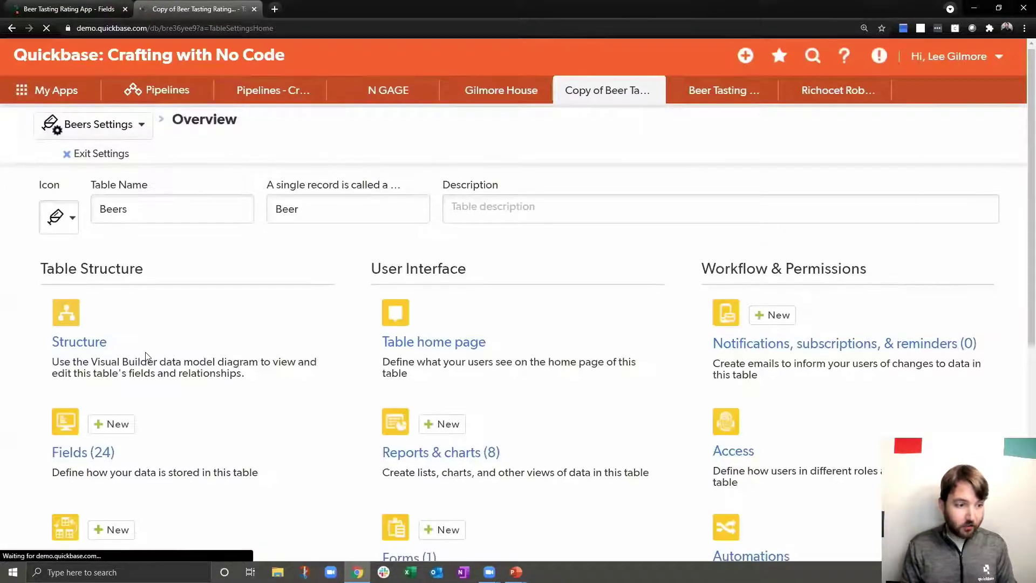
scroll(93, 274, down, 3)
click(93, 293)
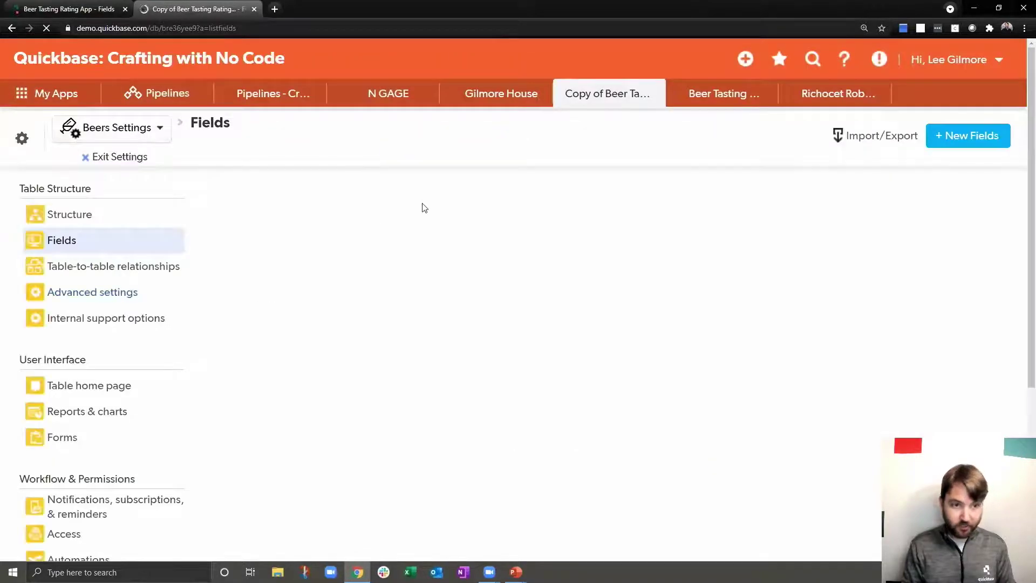
click(458, 200)
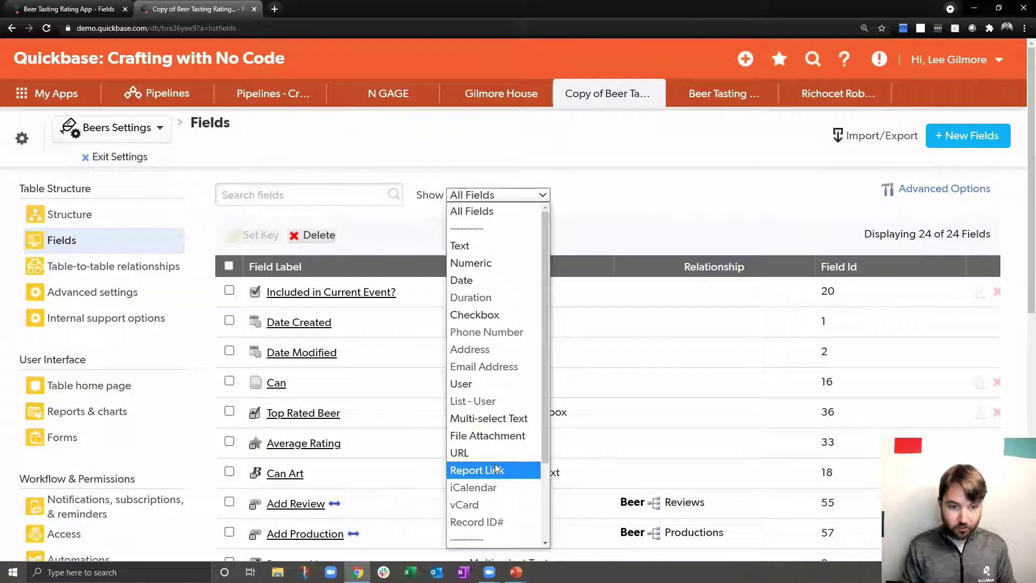
click(497, 469)
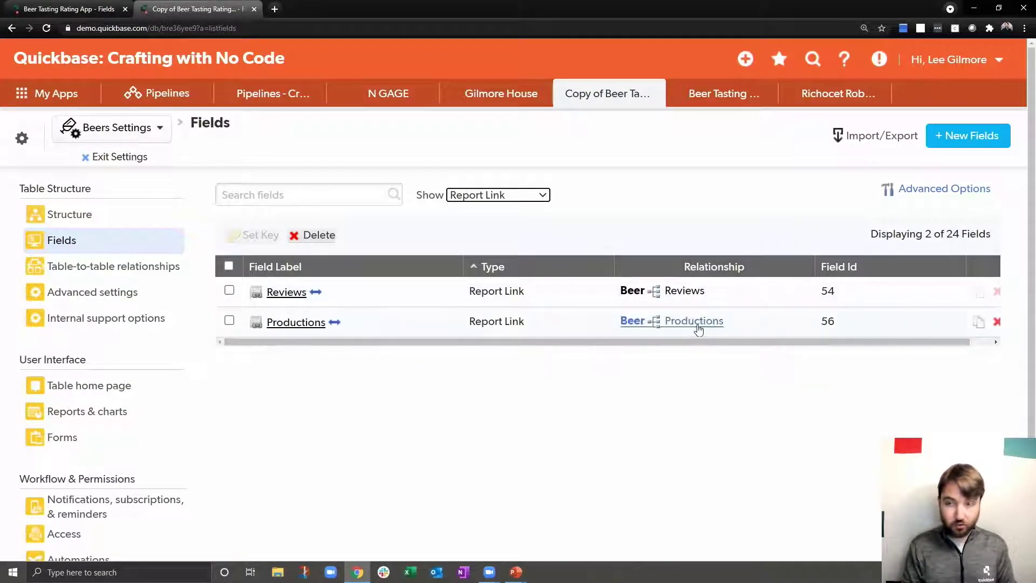
- Add a new Report Link field labelled Issues to the Beers table
click(956, 150)
click(561, 198)
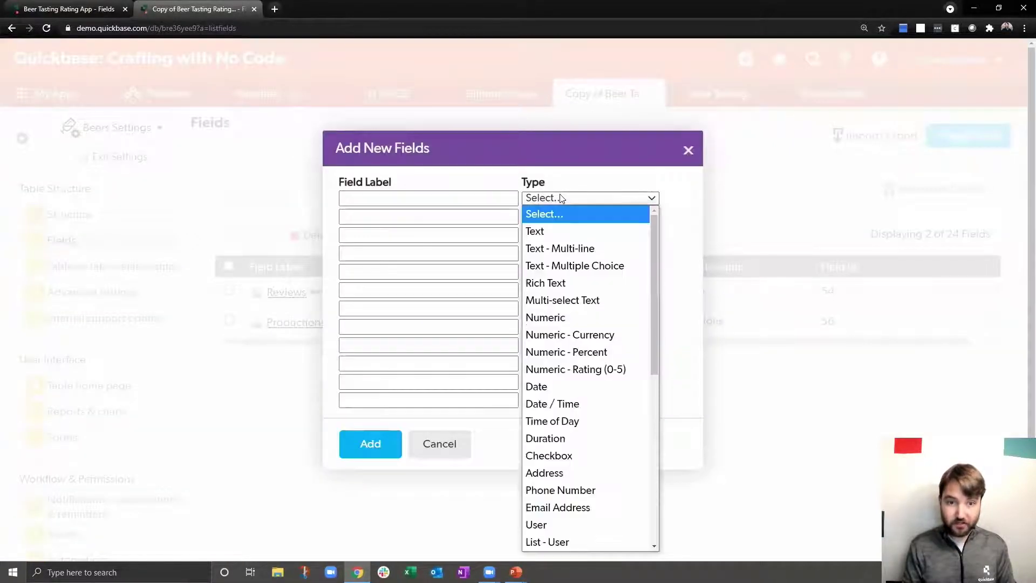
scroll(569, 351, down, 2)
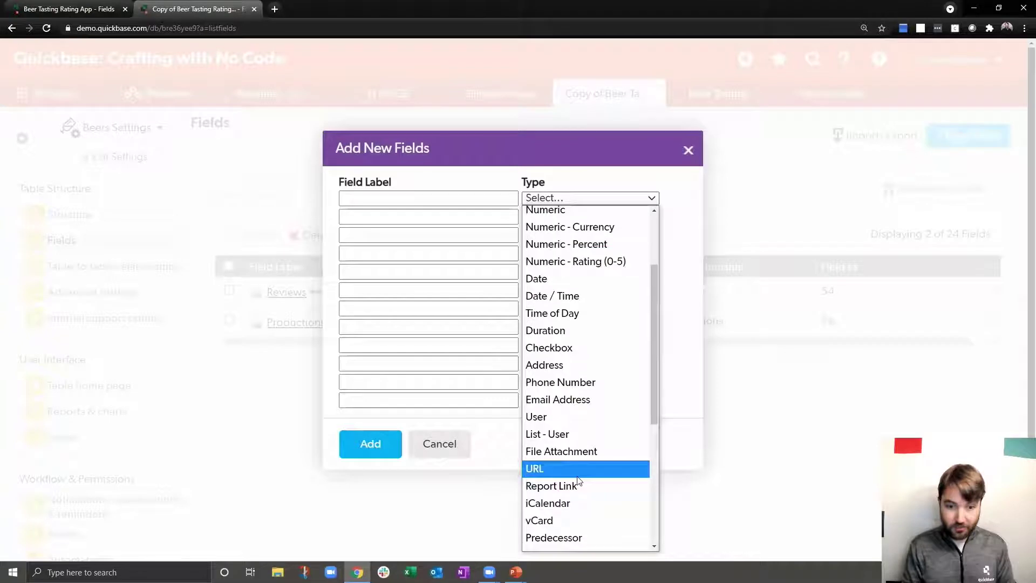
click(577, 479)
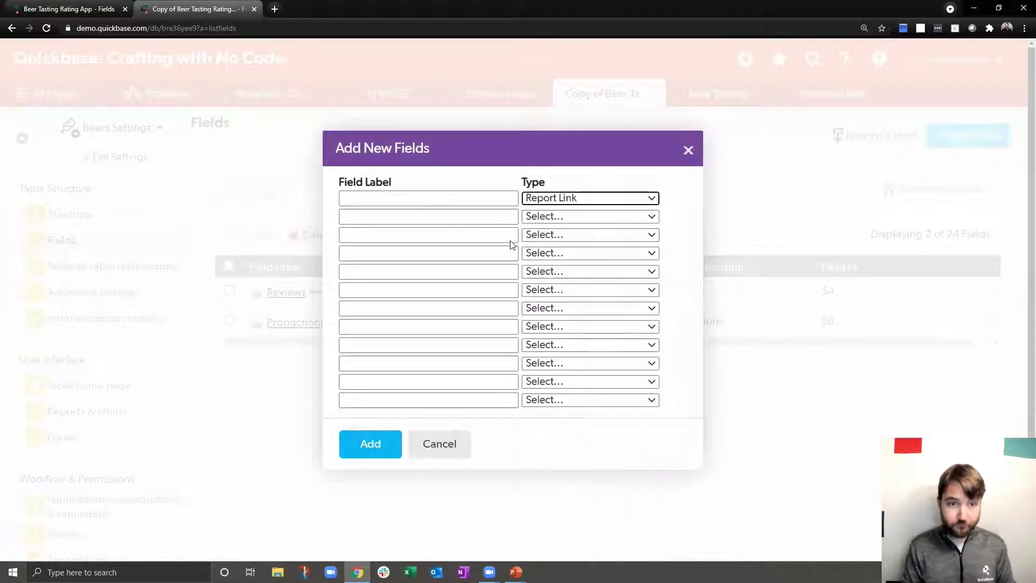
click(464, 201)
text(Iss)
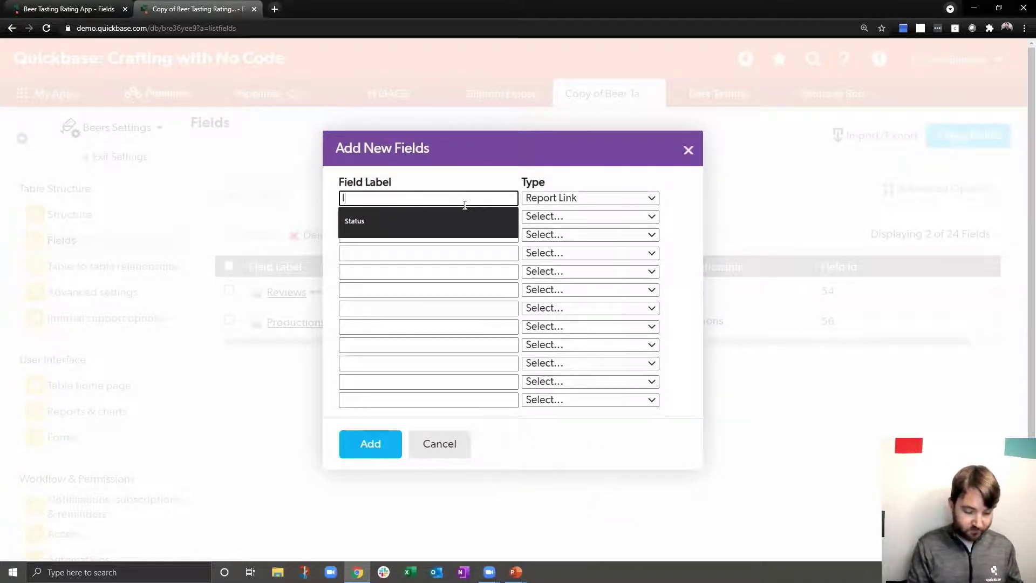
text(ue)
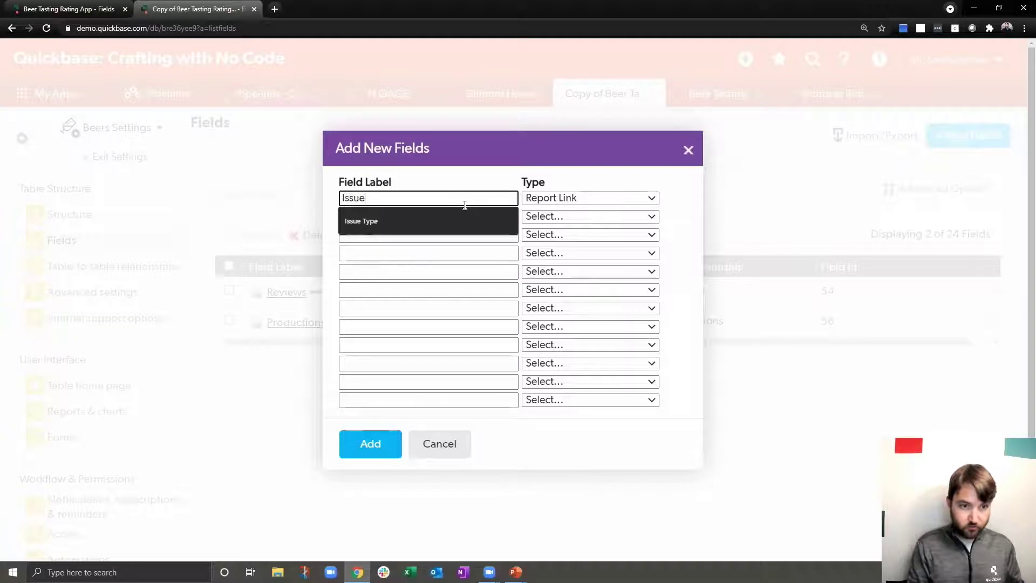
text(s)
click(384, 441)
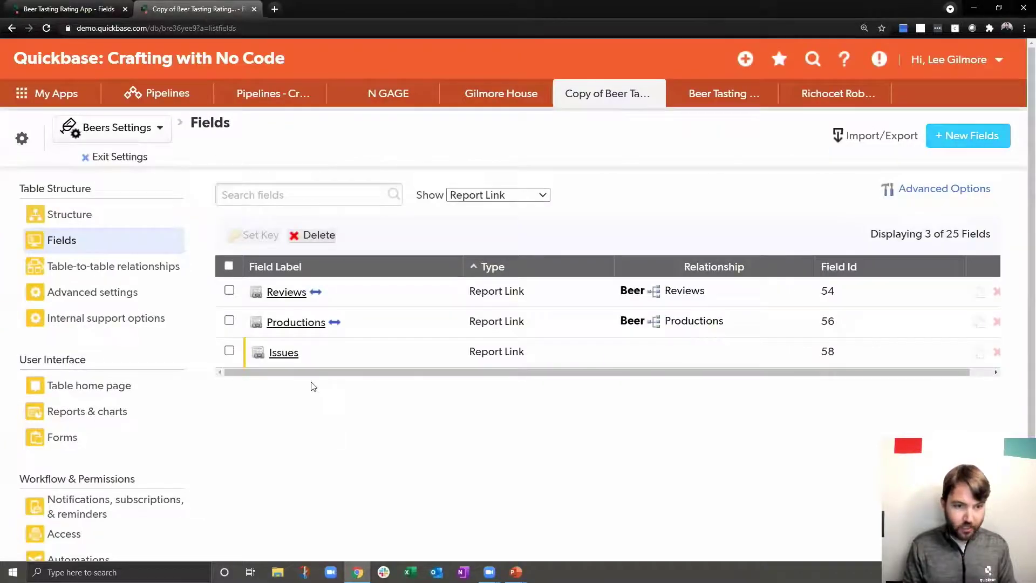
- Open the Issues report link field's properties and set Beer Name as the Beers table field to match
mouse_move(285, 360)
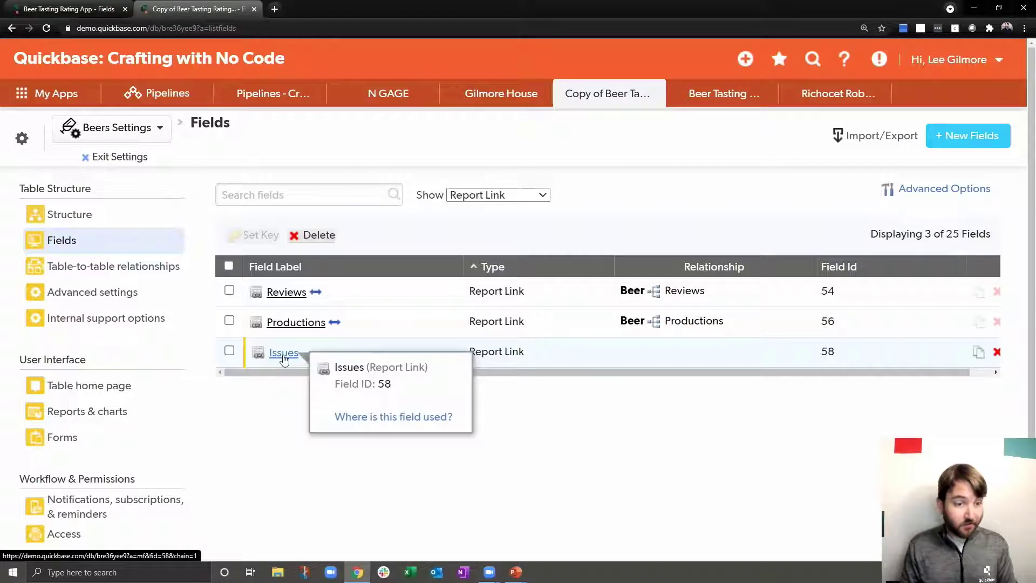
click(283, 356)
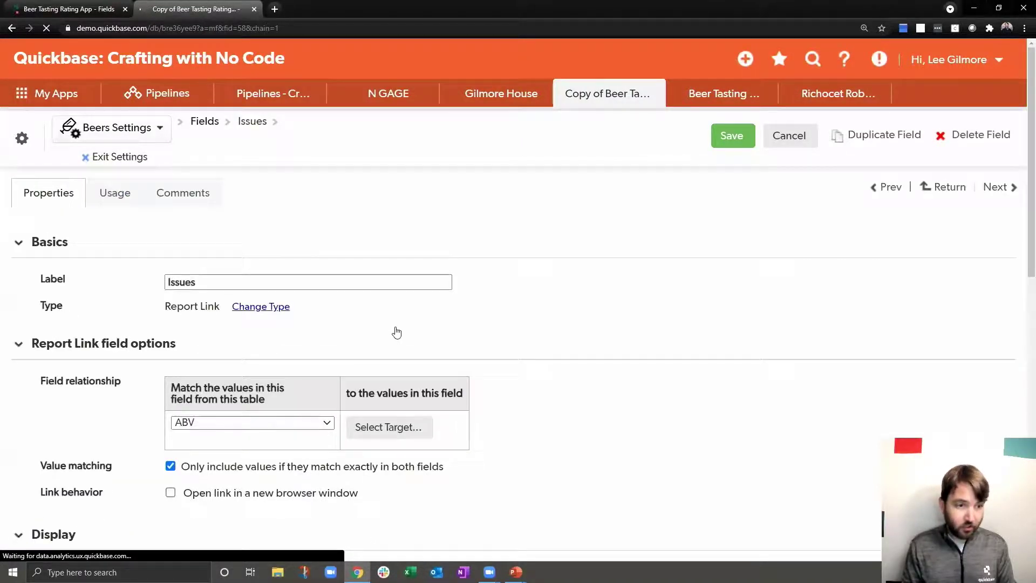
scroll(395, 331, down, 2)
scroll(162, 286, down, 1)
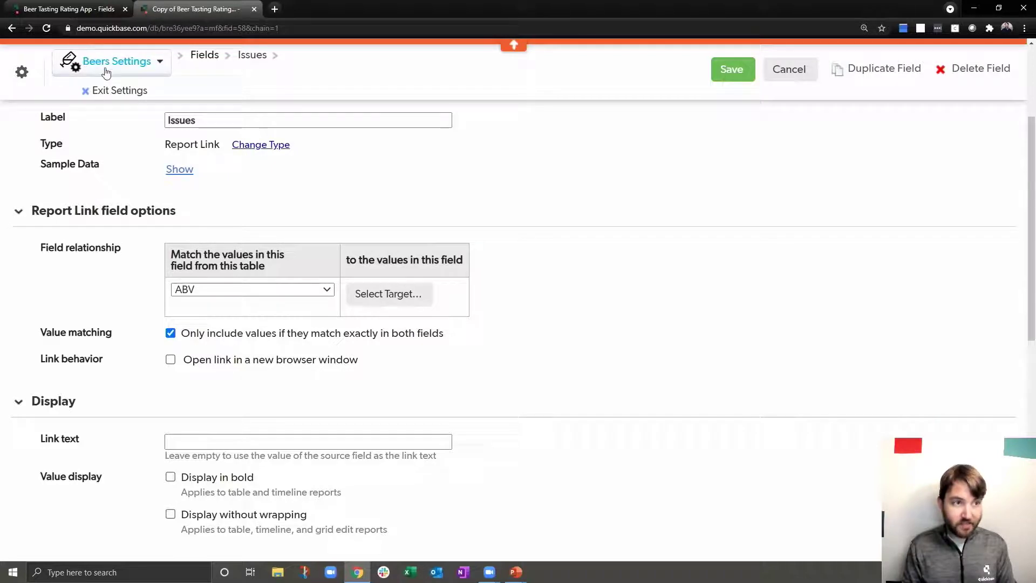
click(246, 291)
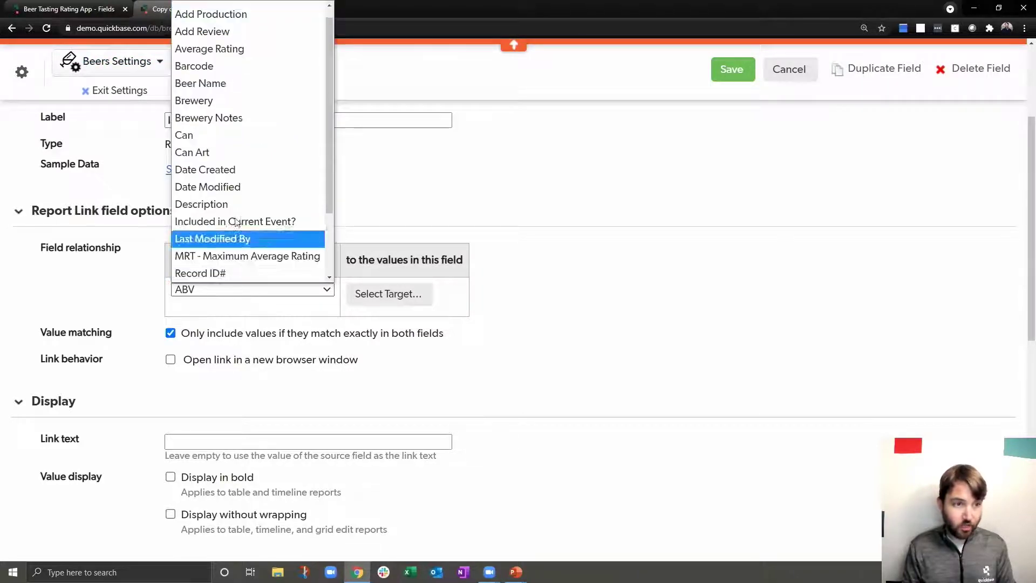
click(230, 85)
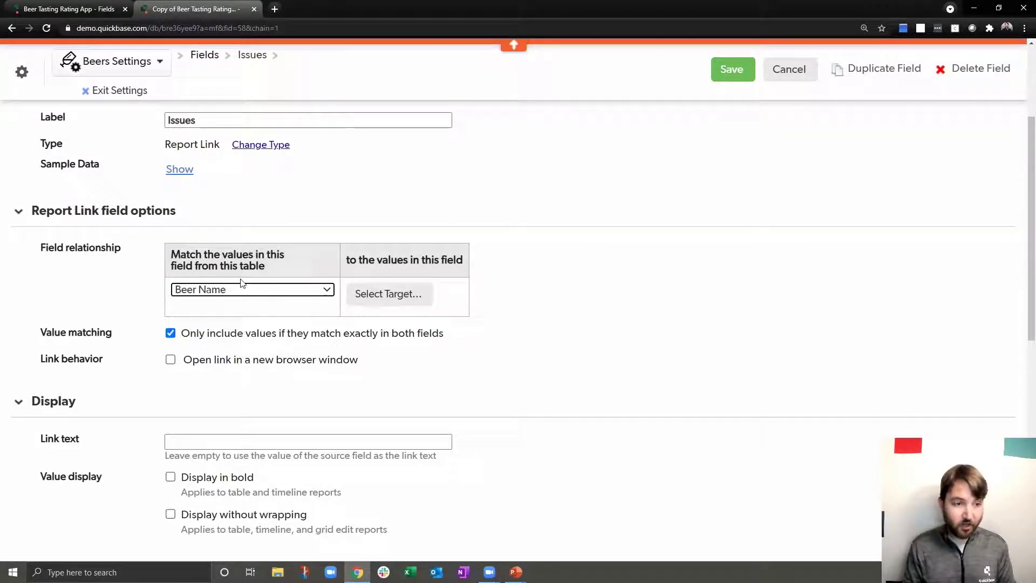
- Search for "beer" among the target applications and choose Copy of Beer Tasting Rating App for the Issues link
click(392, 301)
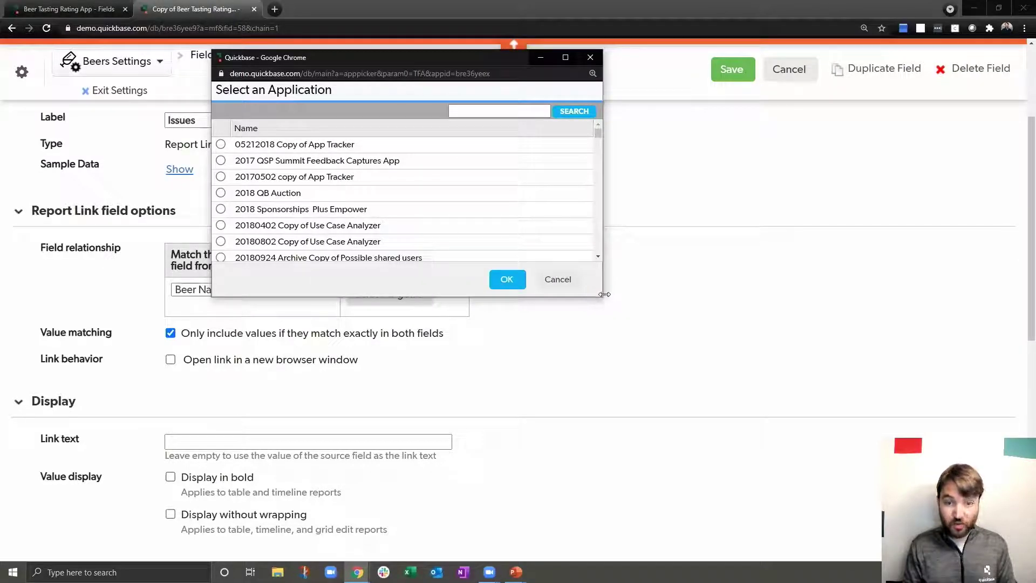
drag(604, 301, 710, 485)
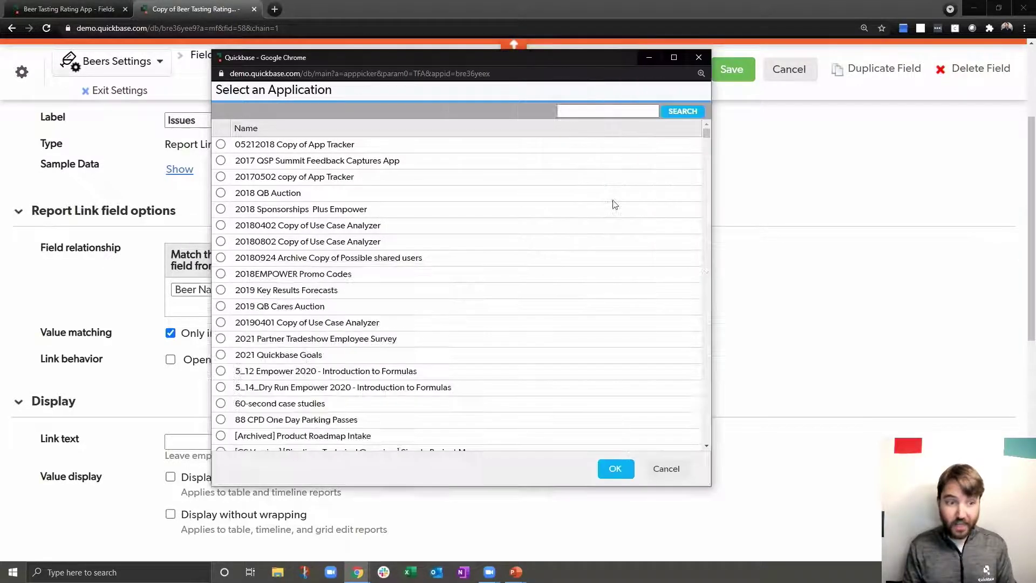
click(609, 109)
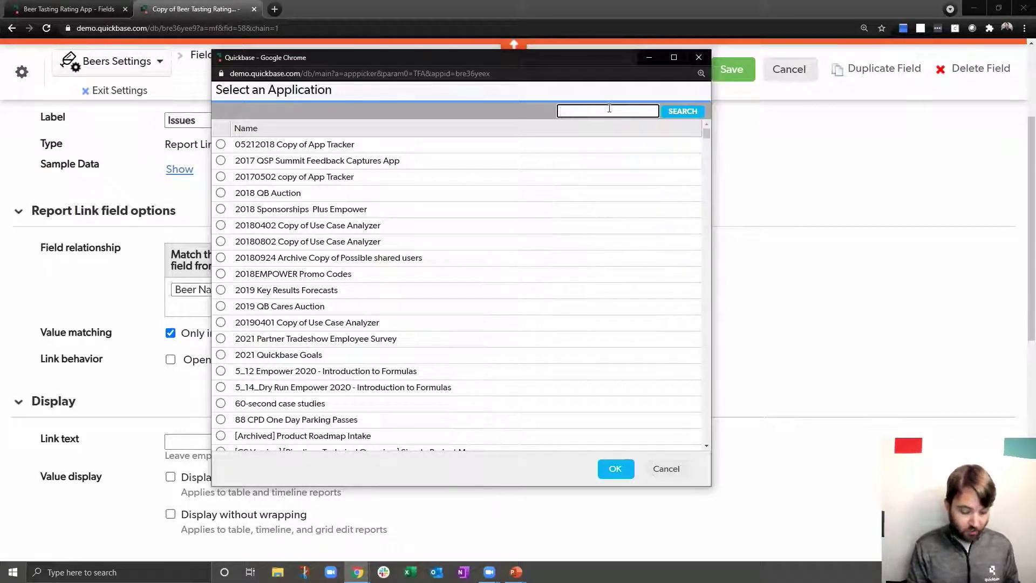
text(beer)
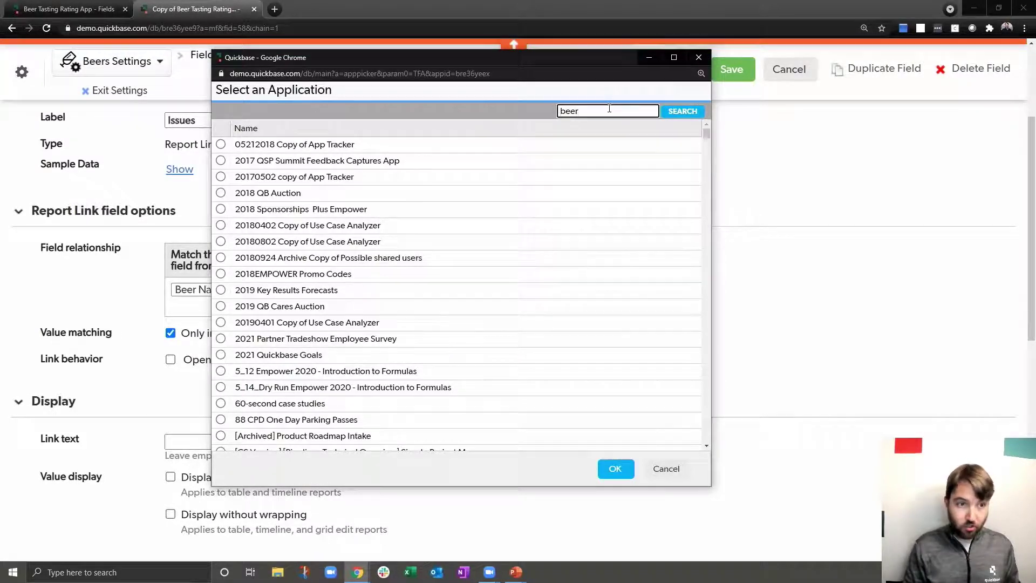
click(692, 113)
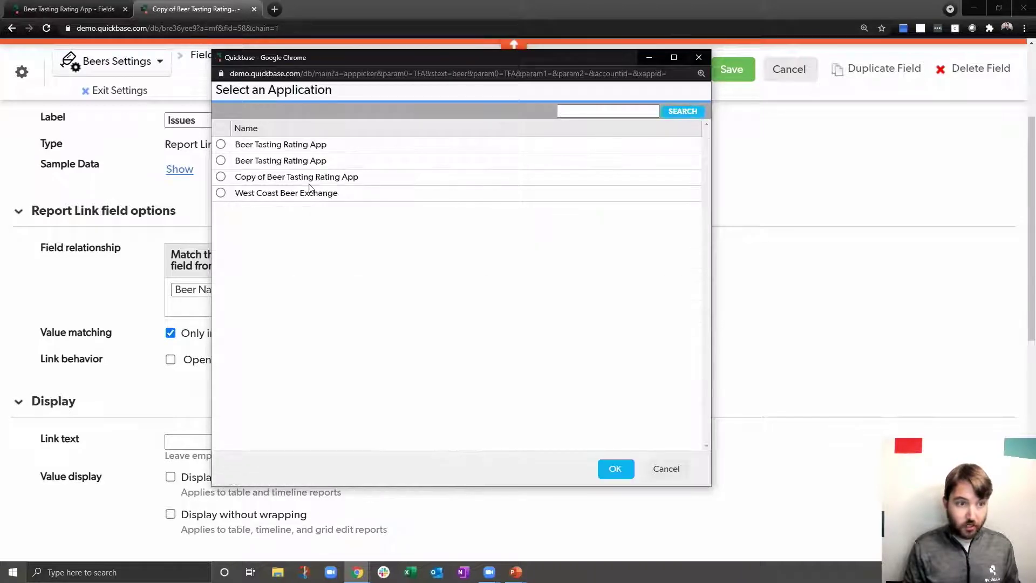
click(307, 182)
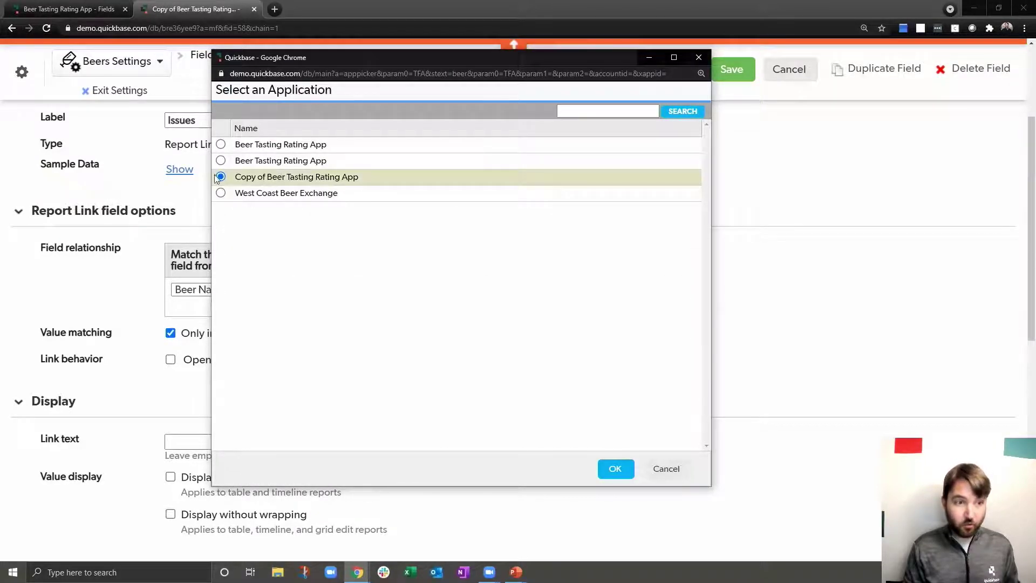
click(618, 475)
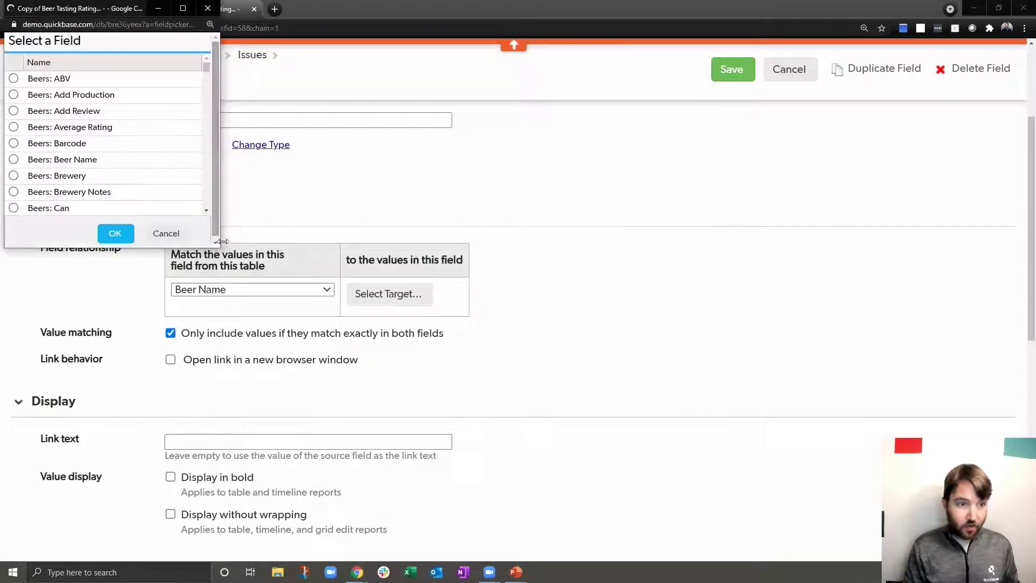
- Set the link's target field to Production Issues: Quality Check - Beer Name and save the Issues field
drag(216, 247, 538, 468)
drag(165, 12, 599, 54)
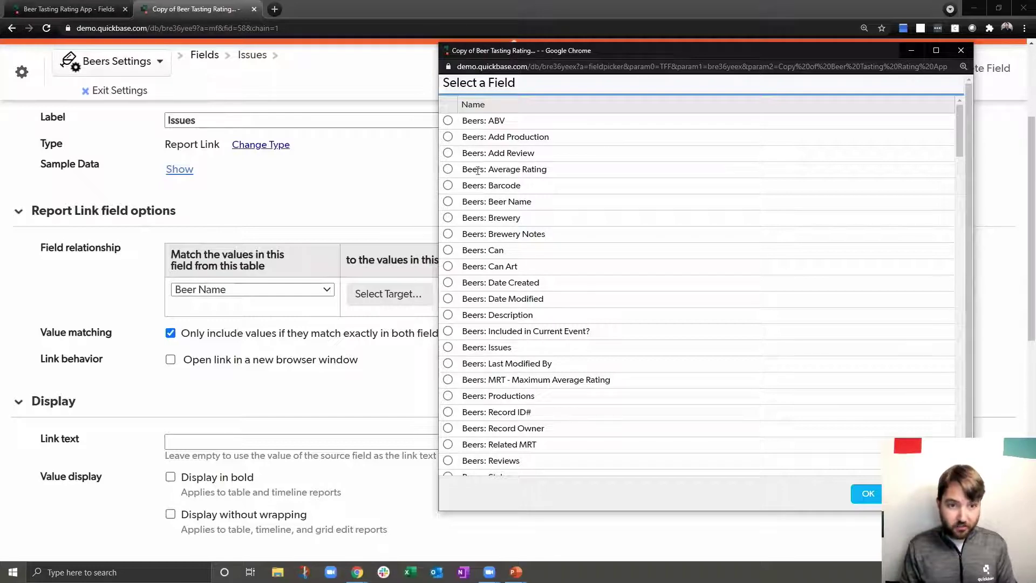
scroll(473, 216, down, 10)
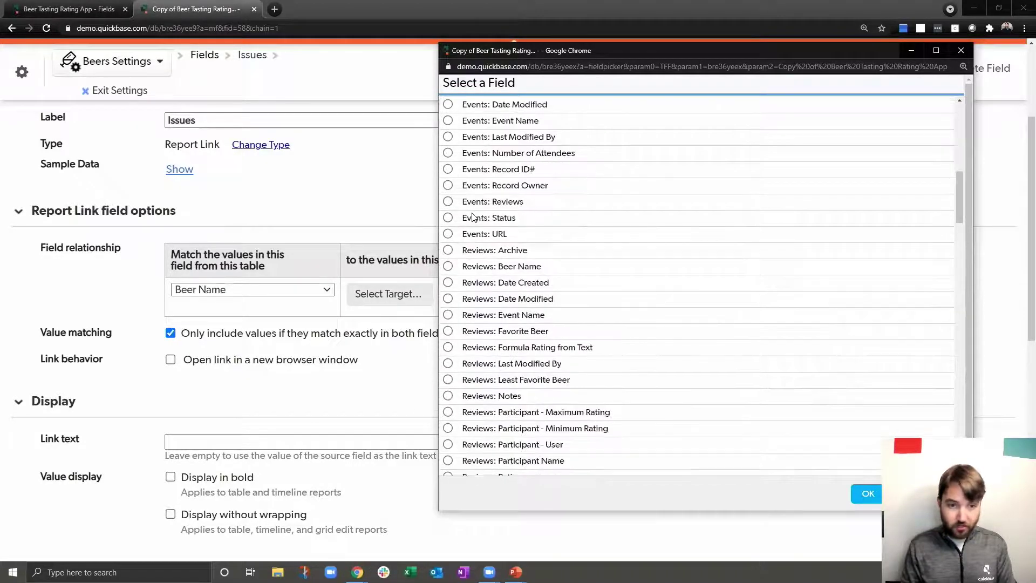
scroll(472, 217, down, 12)
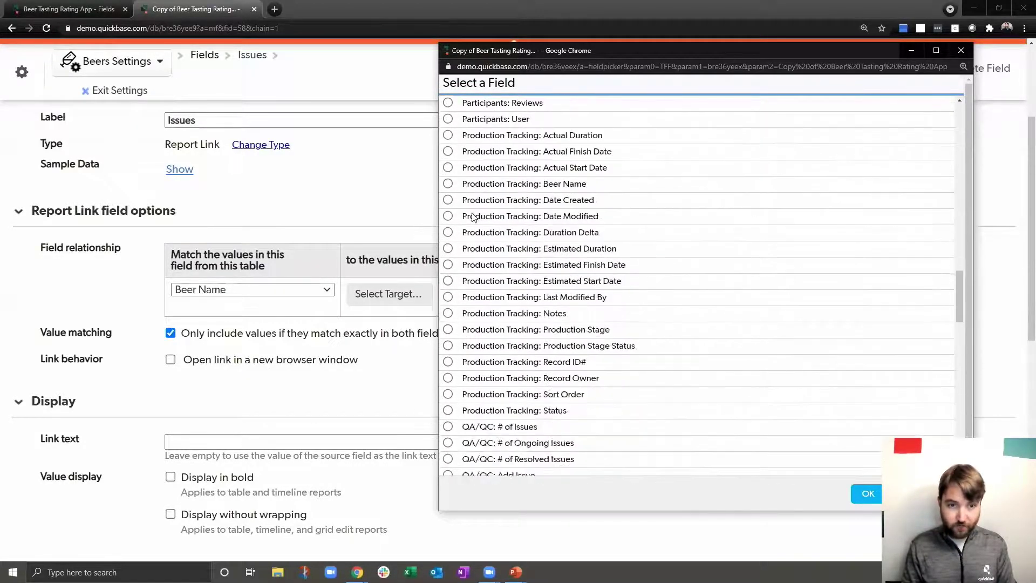
scroll(475, 255, down, 8)
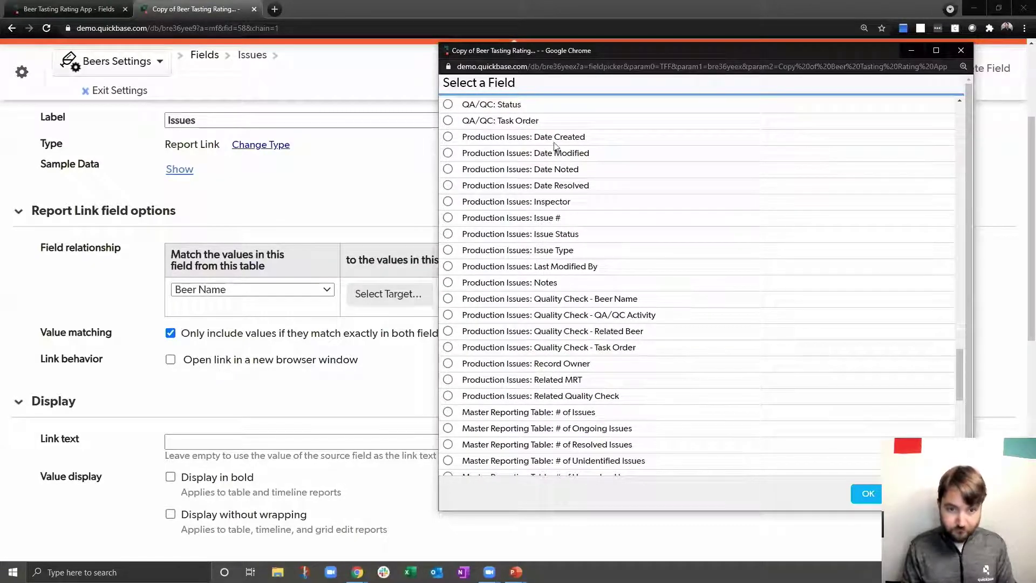
click(615, 299)
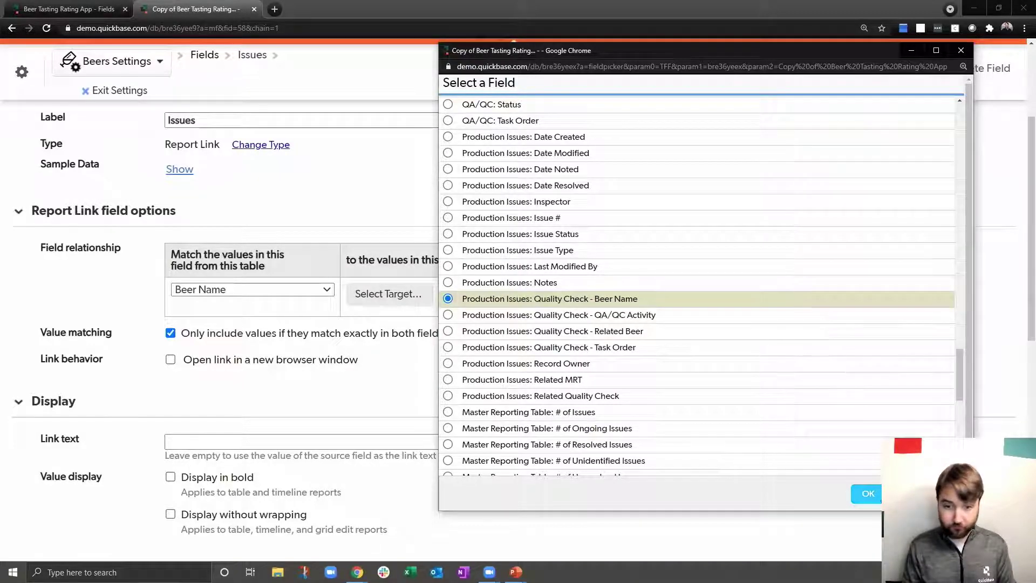
click(866, 493)
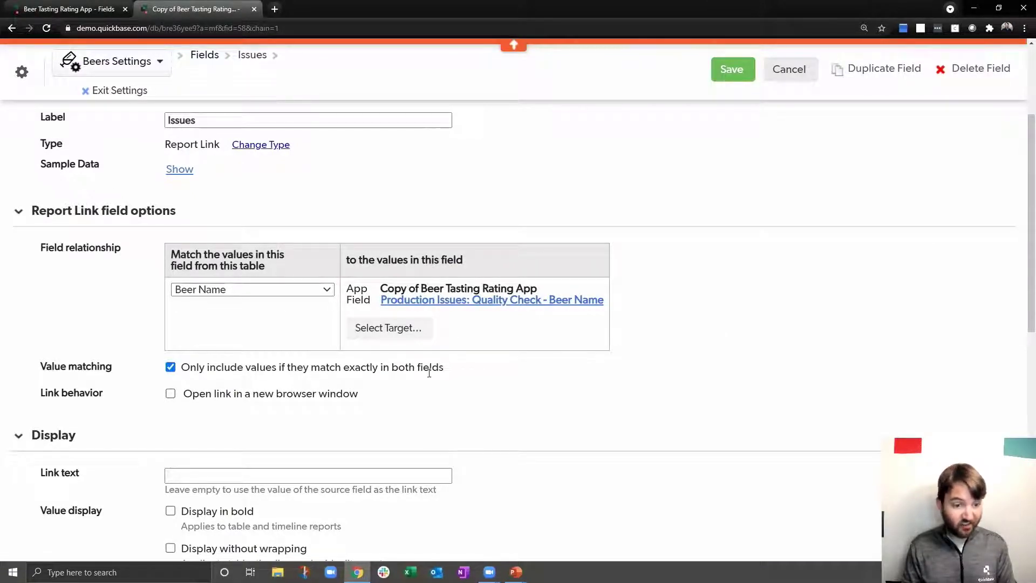
click(744, 71)
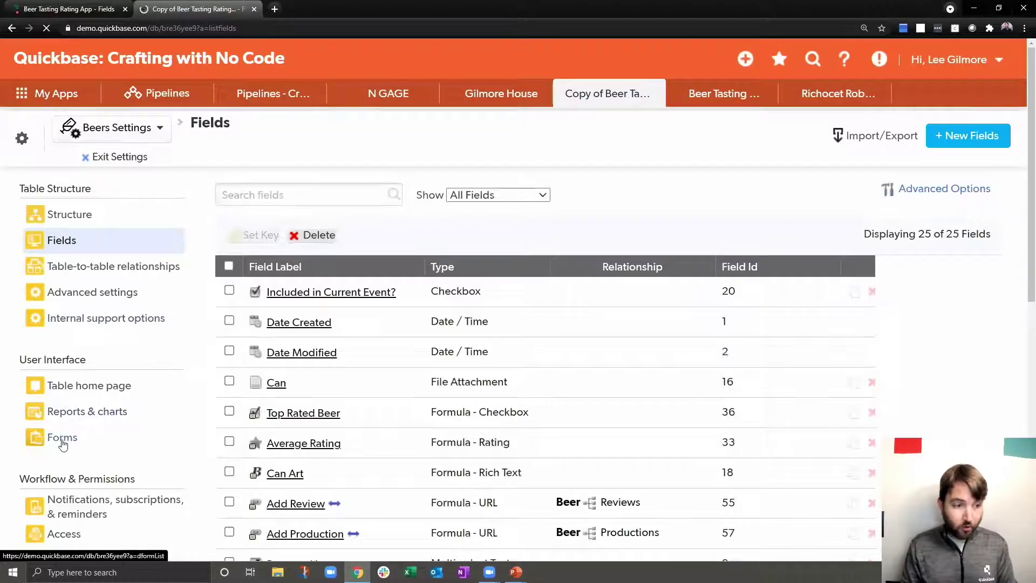
- Open the Beers Main Form for editing and select the Issues element under the Production Issues section heading
click(63, 440)
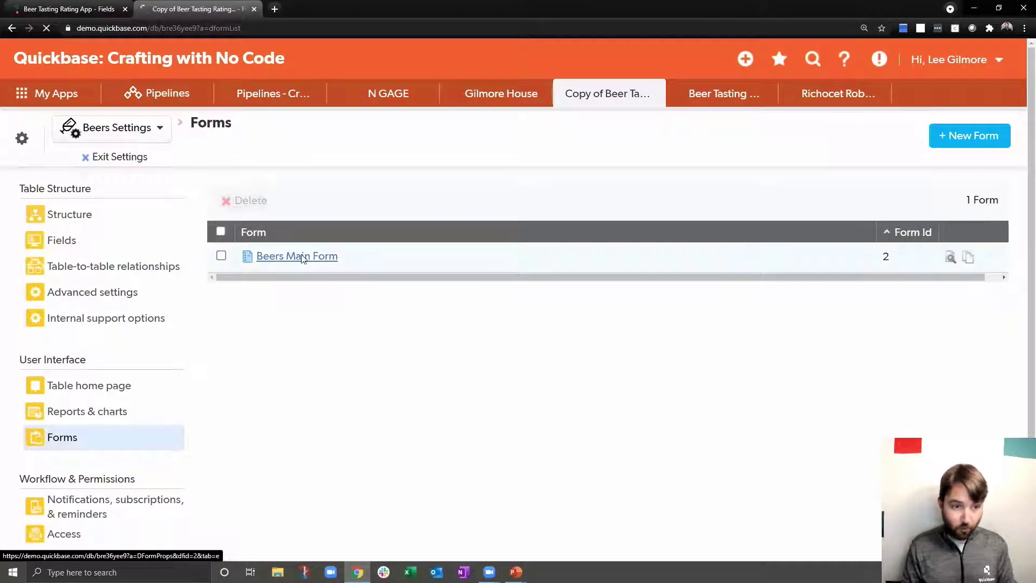
click(303, 257)
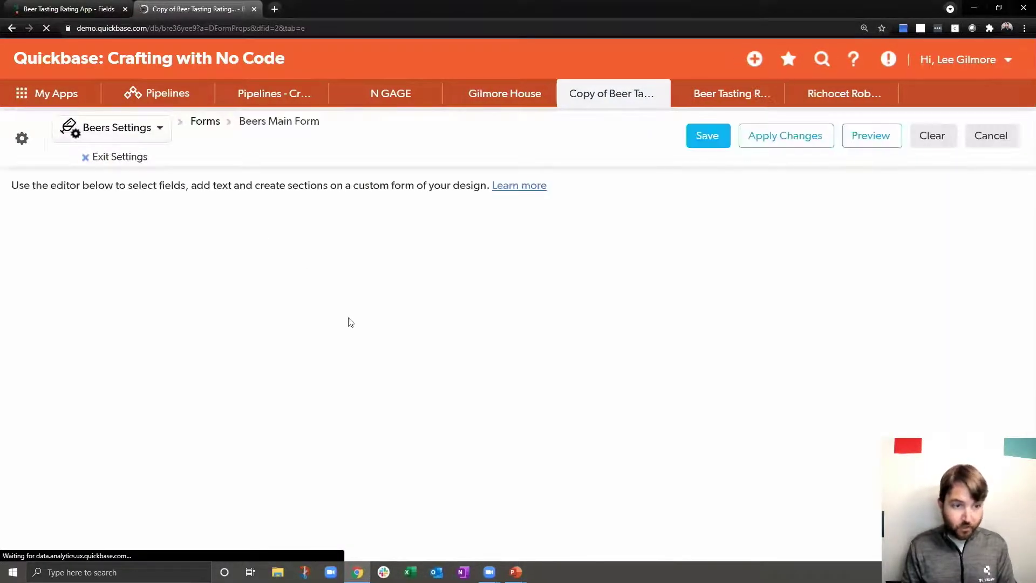
drag(356, 259, 356, 392)
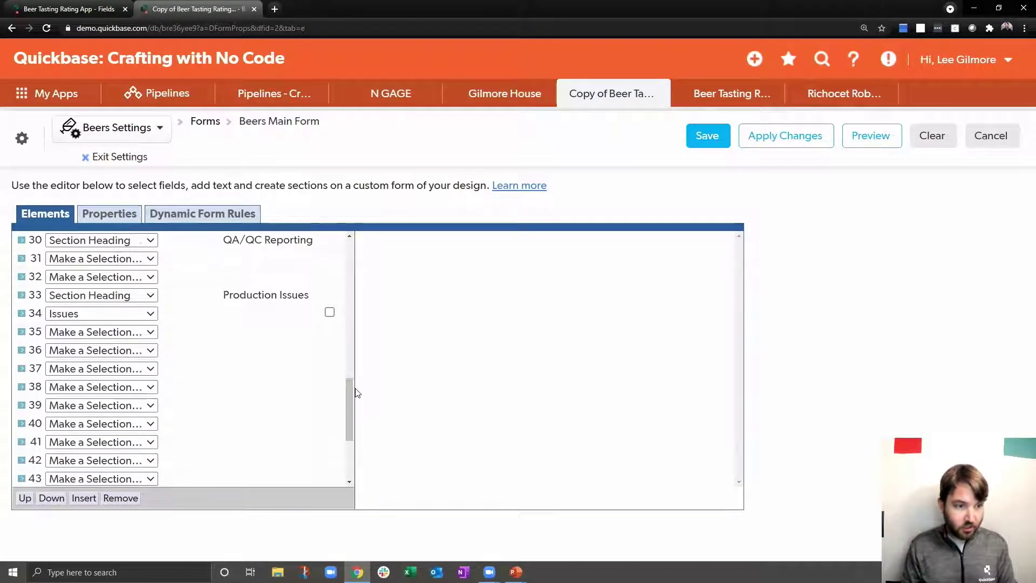
click(190, 294)
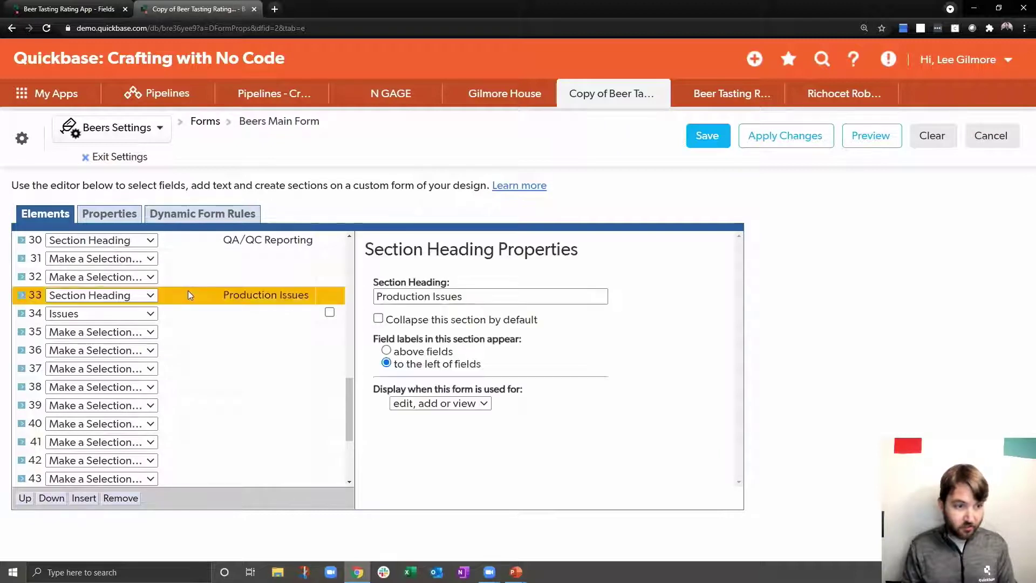
click(162, 315)
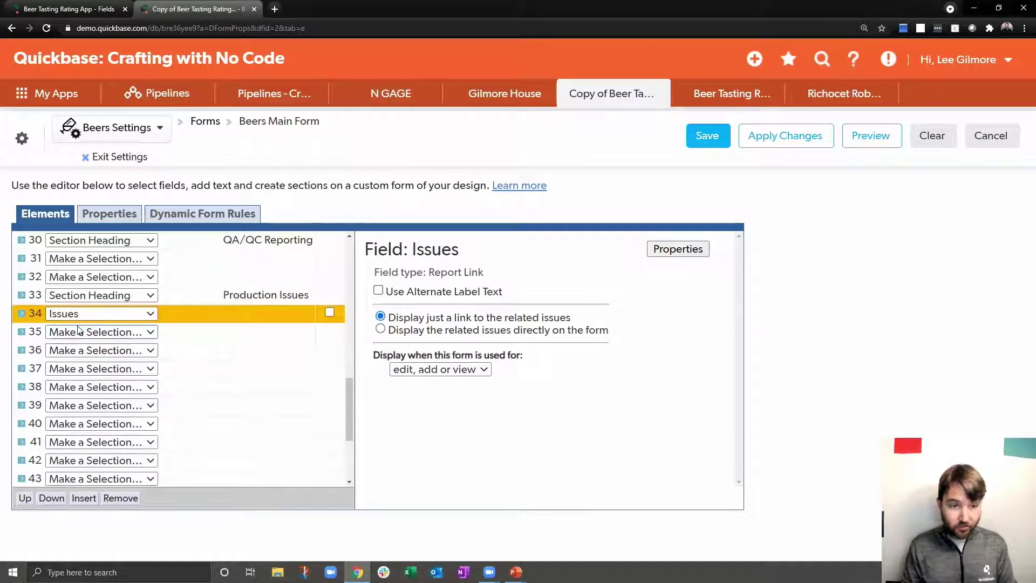
- Display the related issues directly on the form for element 34, based on the Issue Status Funnel Report
click(378, 290)
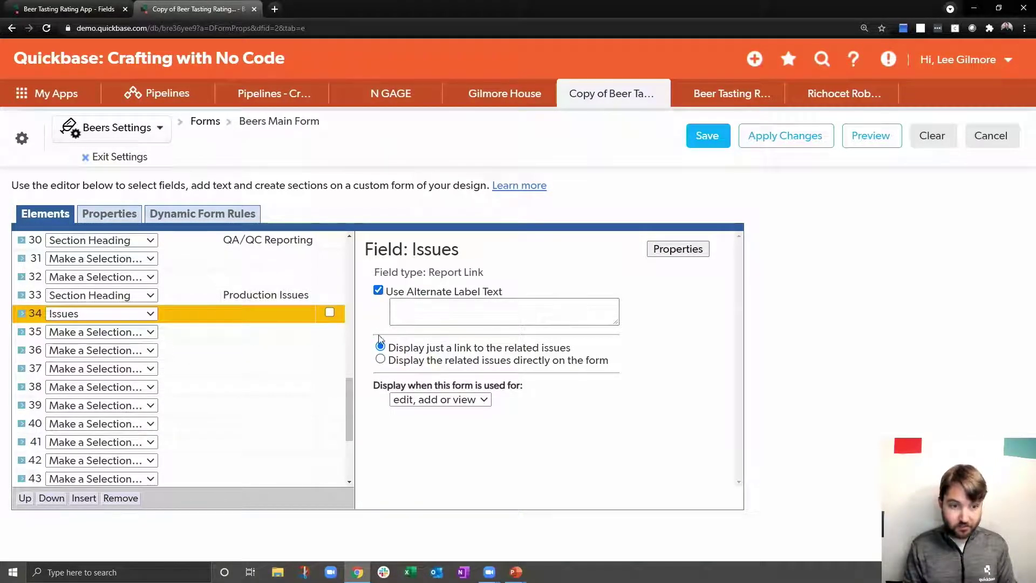
click(379, 291)
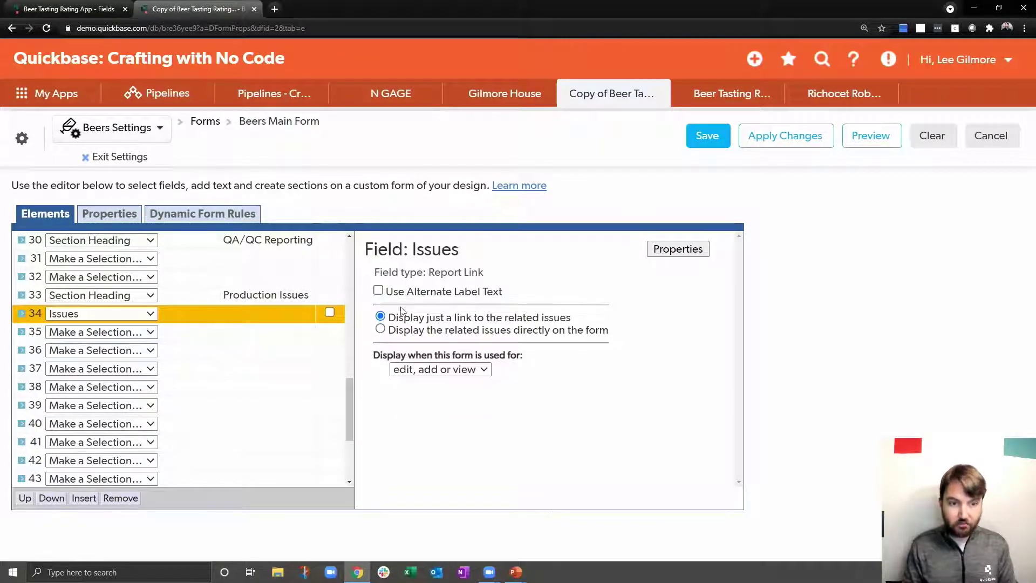
click(381, 329)
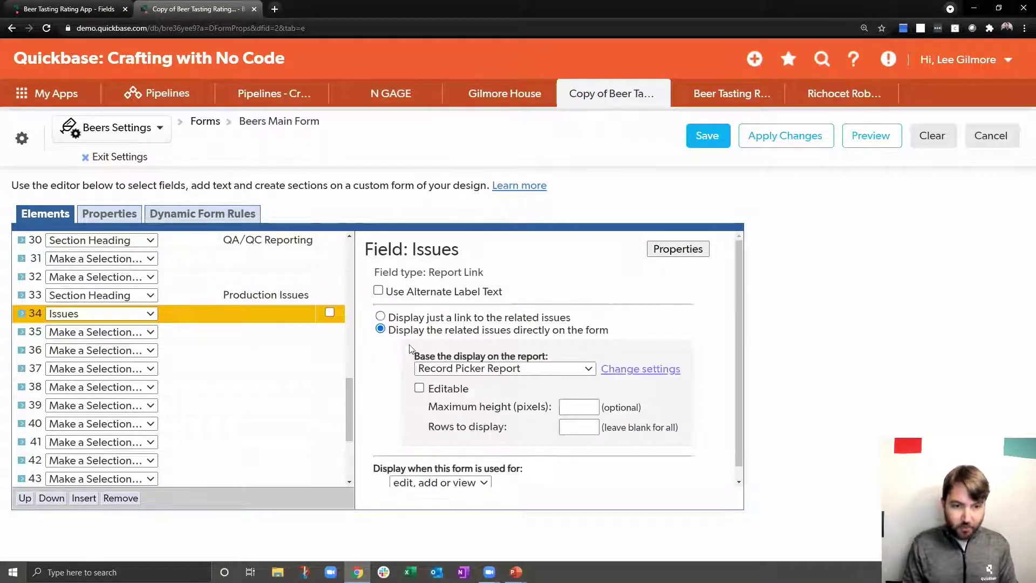
click(455, 372)
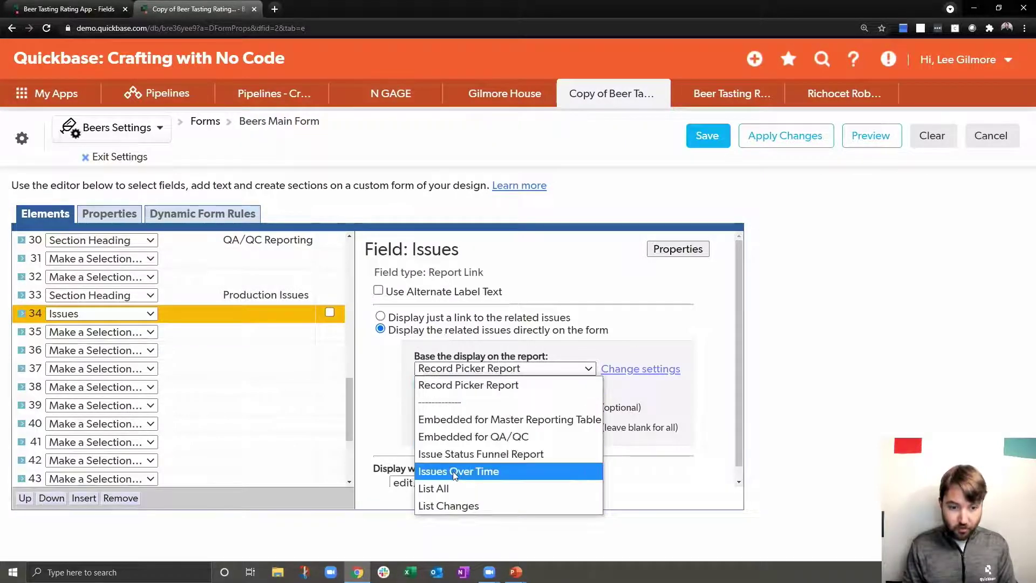
click(460, 452)
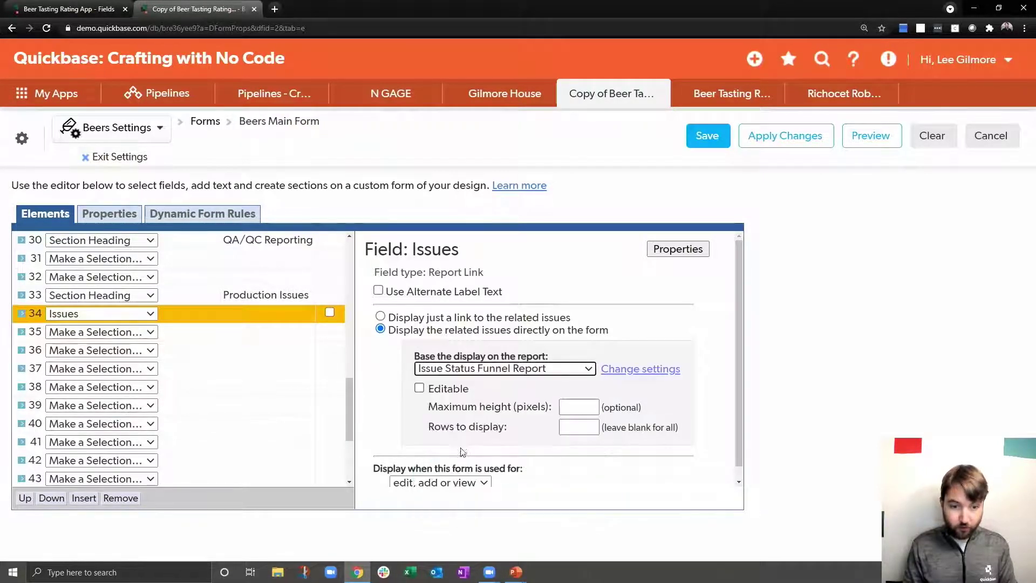
- Add Issues as element 35 and display its related issues directly on the form using the Issues Over Time report
click(104, 332)
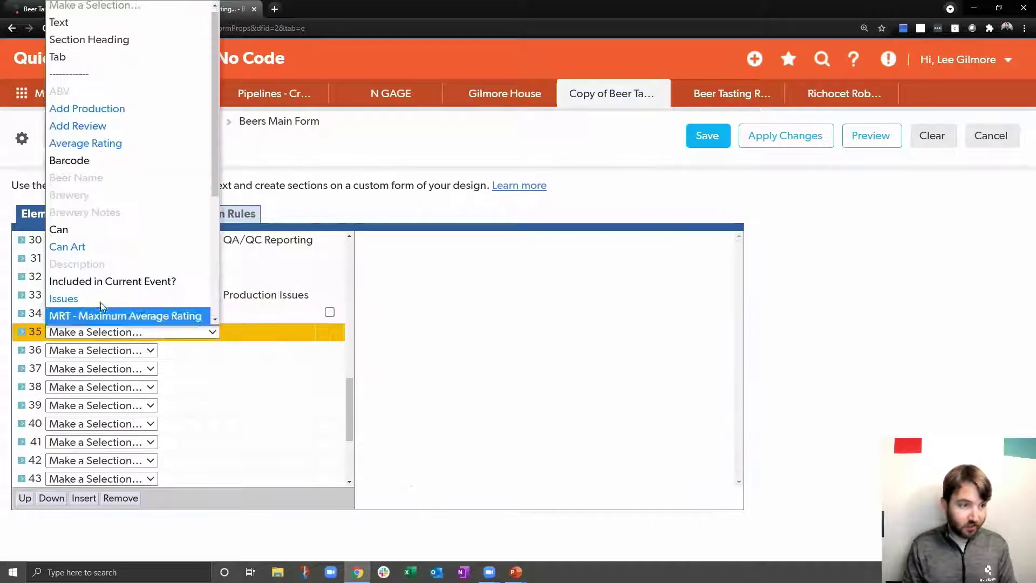
click(81, 299)
click(381, 330)
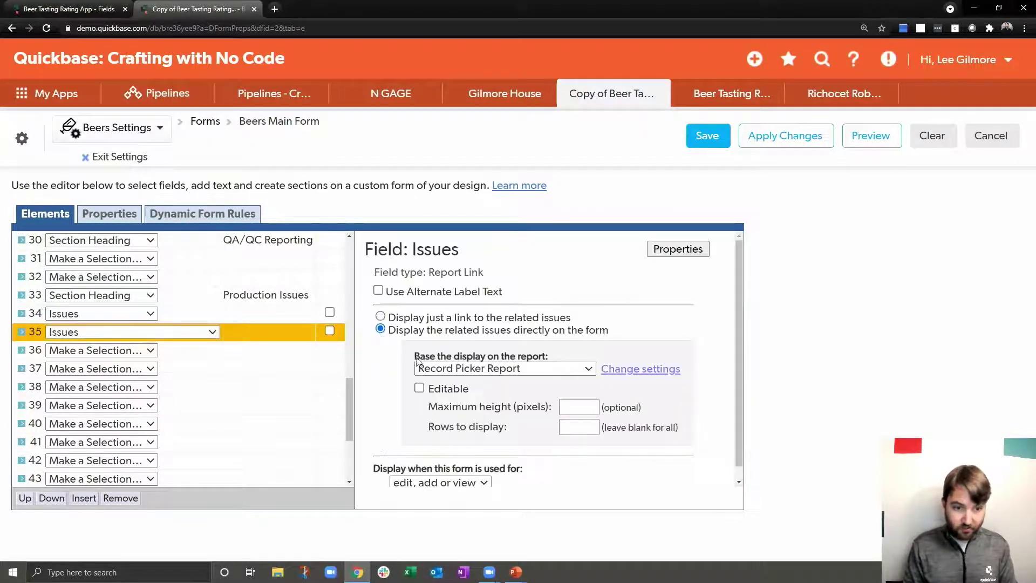
click(450, 370)
click(461, 471)
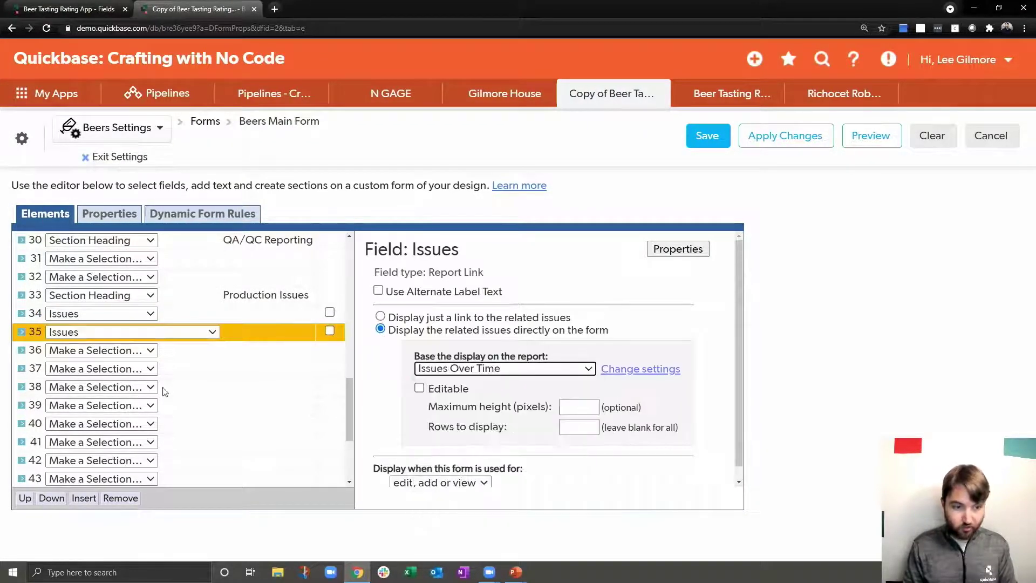
- Add Issues as element 36 and display its related issues directly on the form using the List All report
click(129, 350)
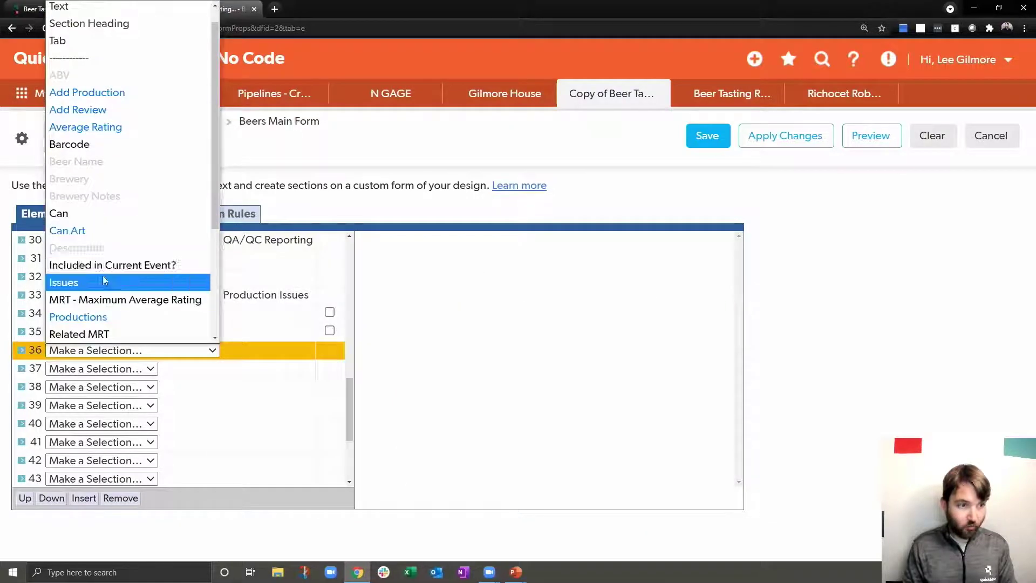
click(81, 282)
click(381, 330)
click(459, 368)
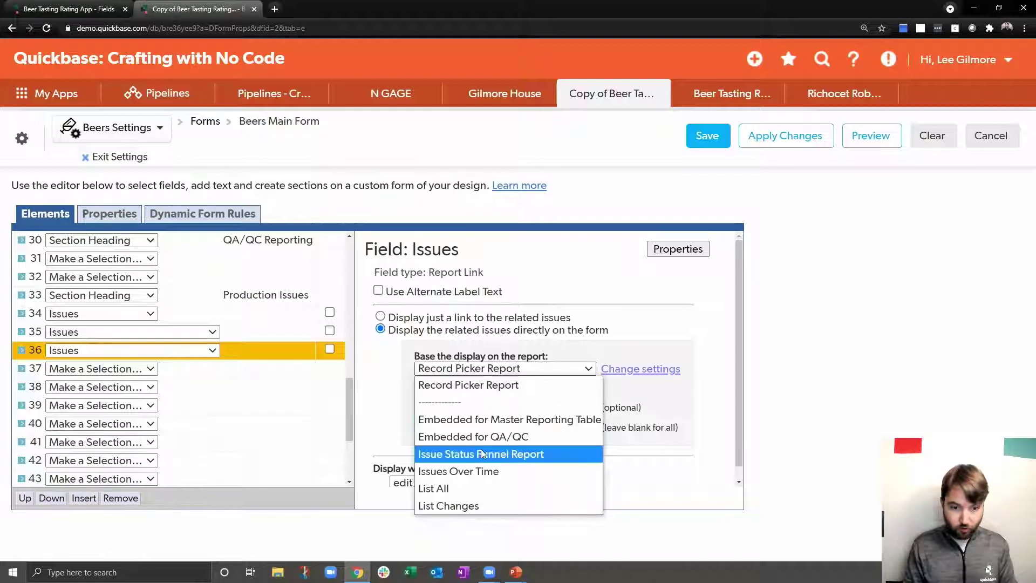
click(466, 487)
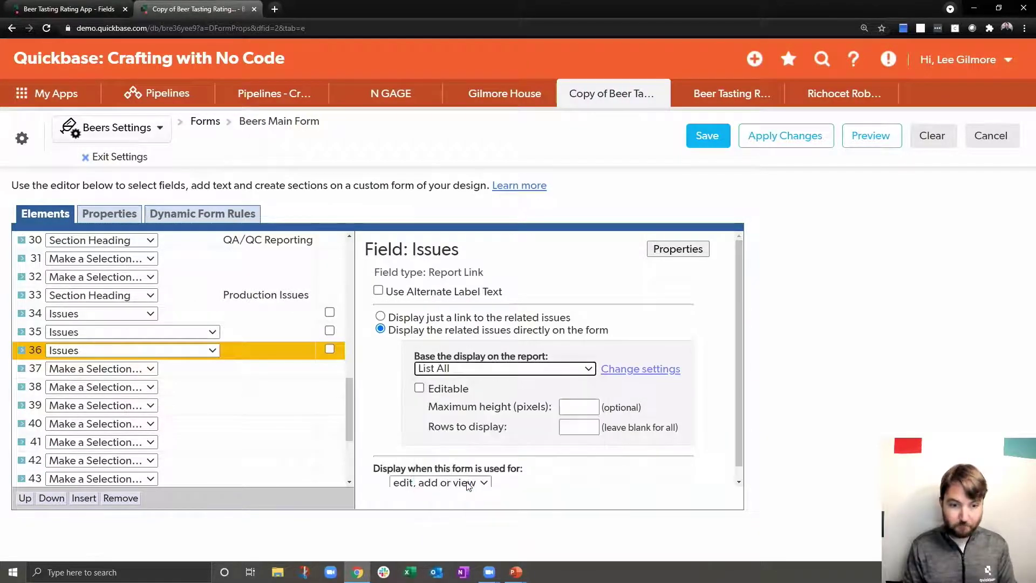
- Save the Beers Main Form, accepting the repeated fields, and open the Thunder Funk beer record for viewing
click(706, 135)
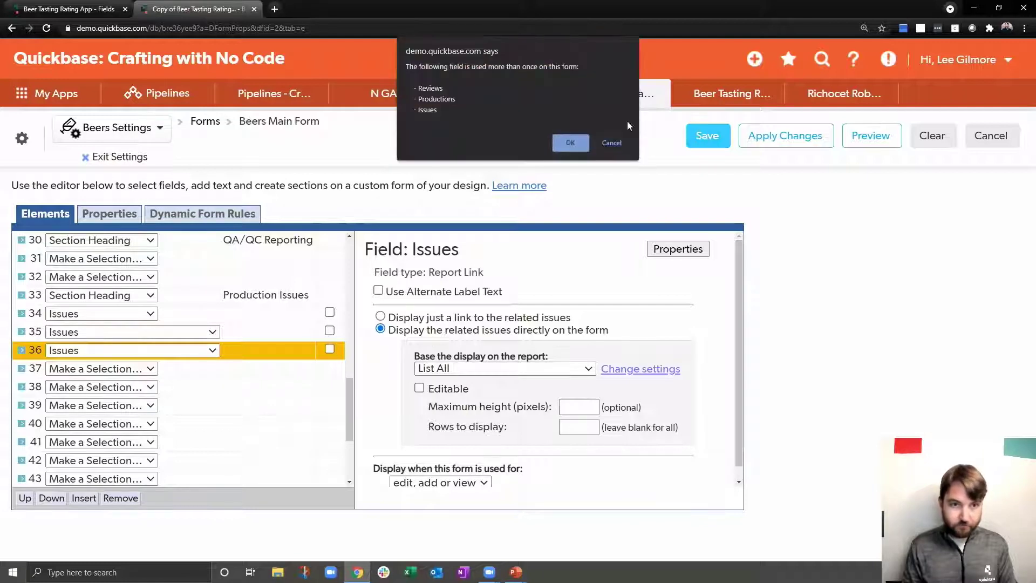
click(562, 141)
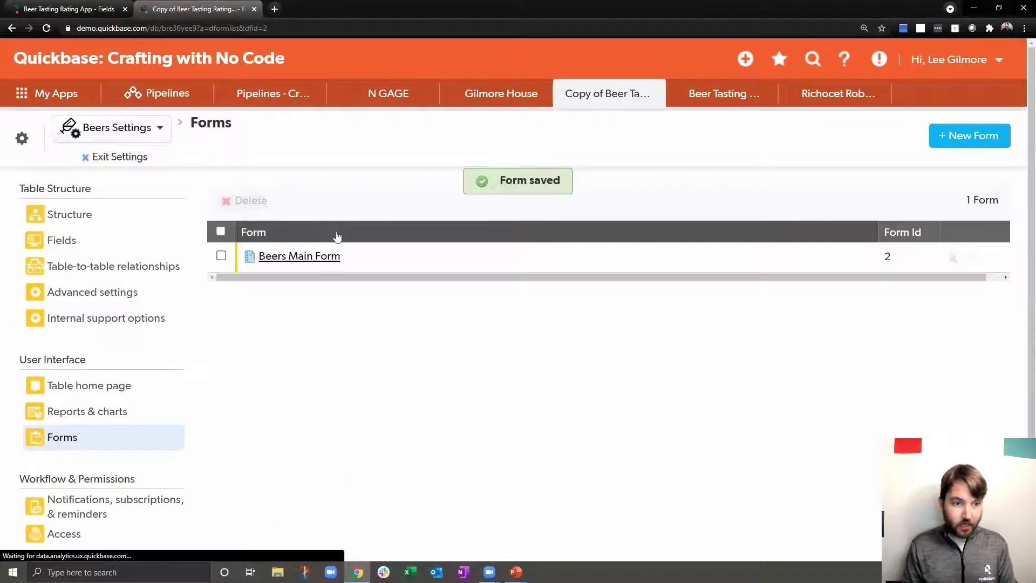
click(100, 157)
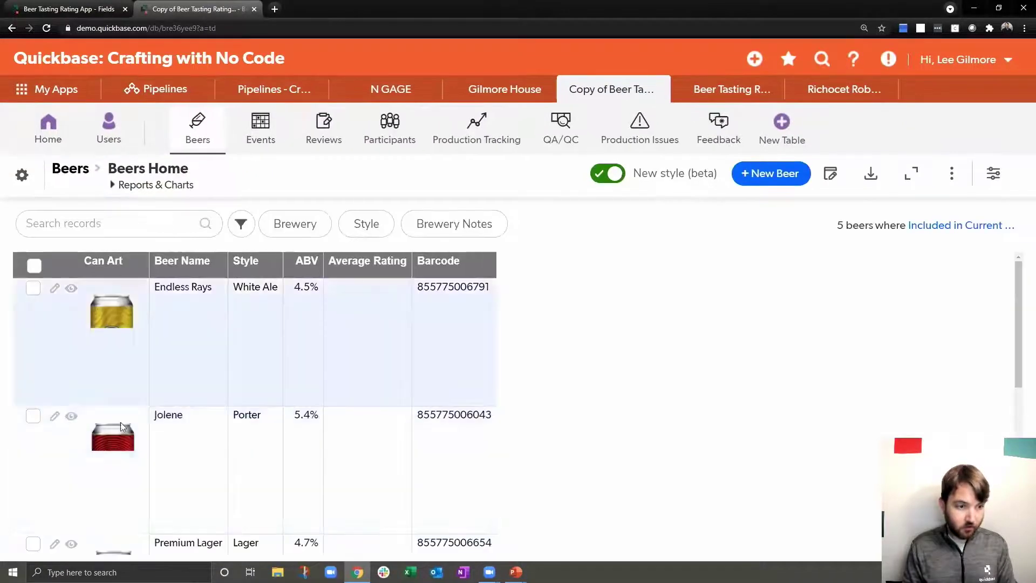
scroll(121, 424, down, 5)
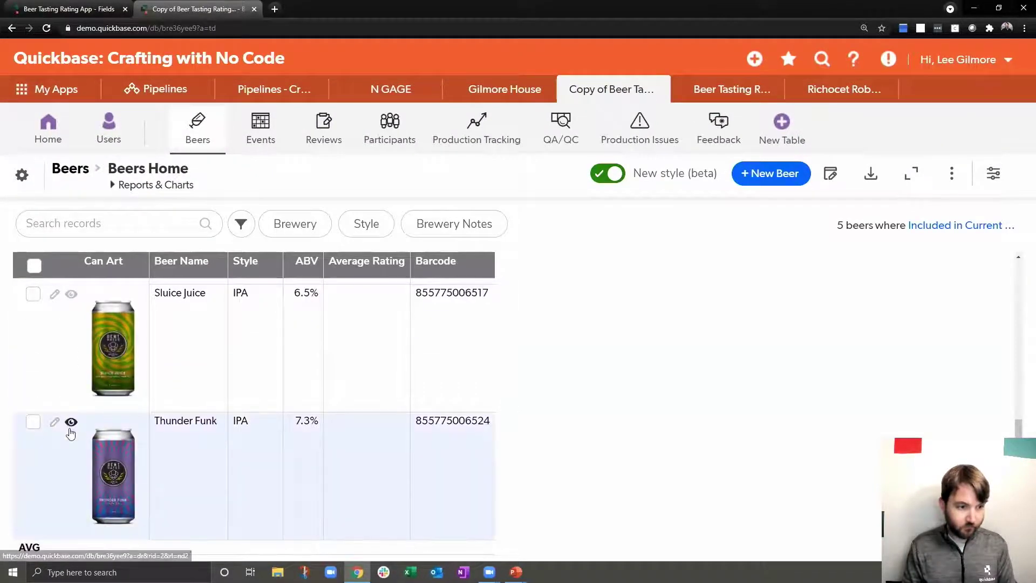
click(70, 426)
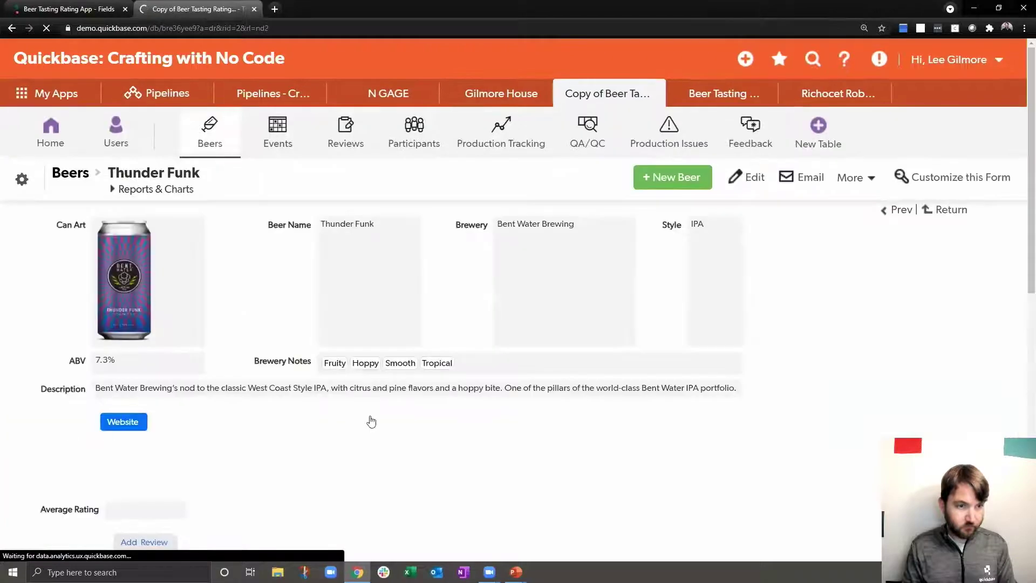
- Examine the embedded issue charts and issue list under Production Issues in the Thunder Funk record's Quality checks section
scroll(370, 306, down, 5)
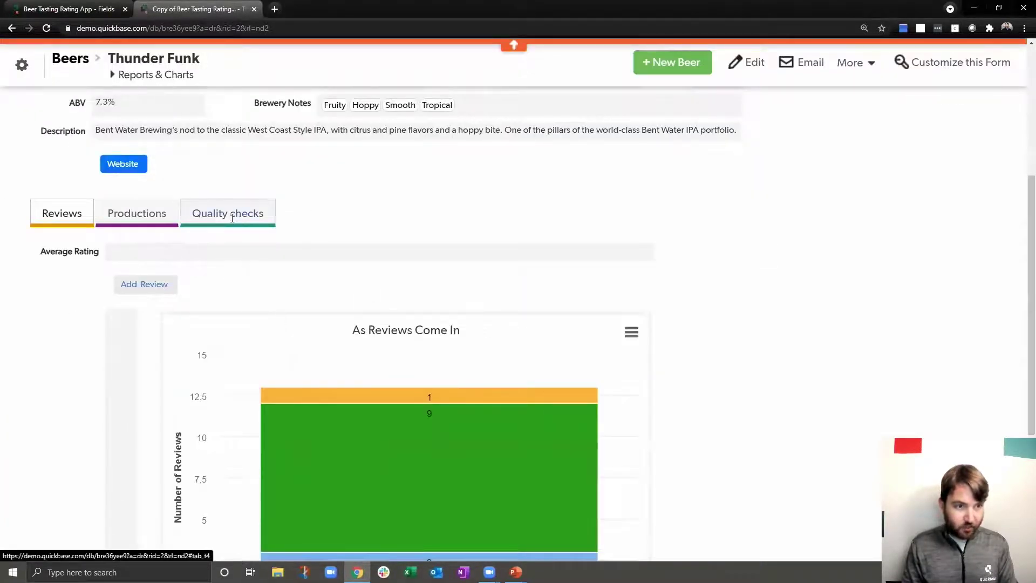
click(232, 218)
scroll(486, 200, down, 4)
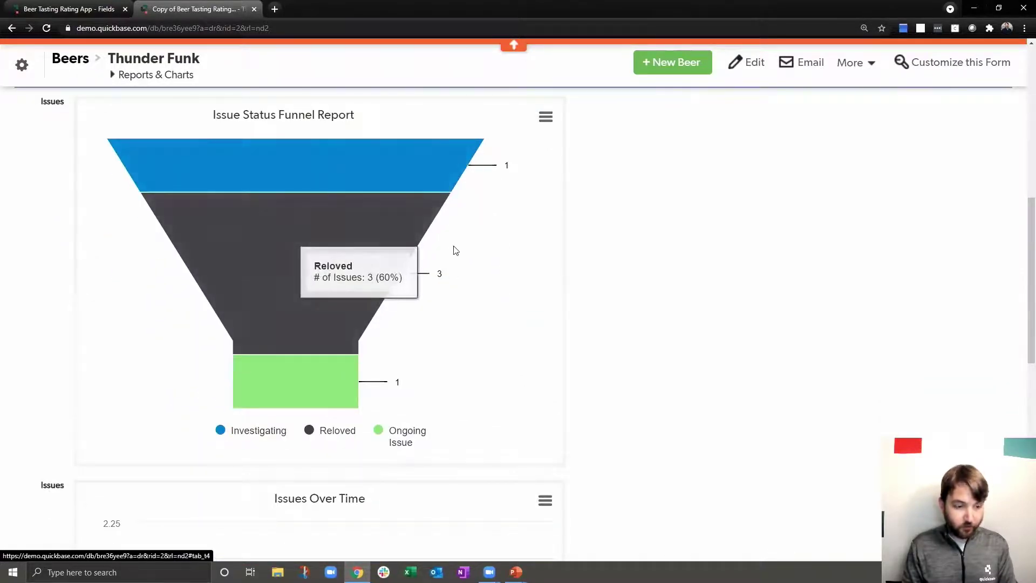
scroll(455, 250, down, 6)
scroll(265, 323, down, 7)
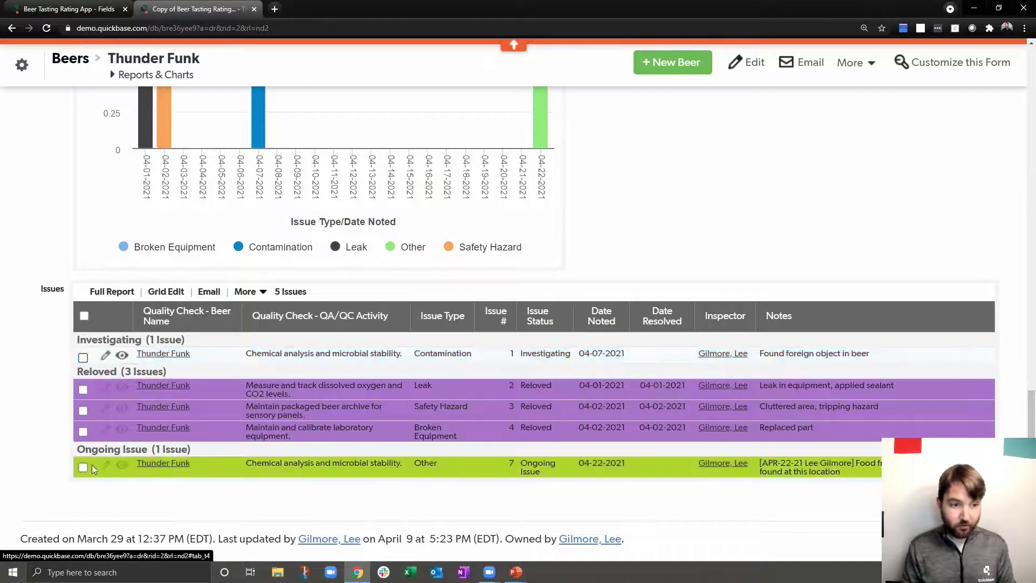
scroll(162, 338, up, 10)
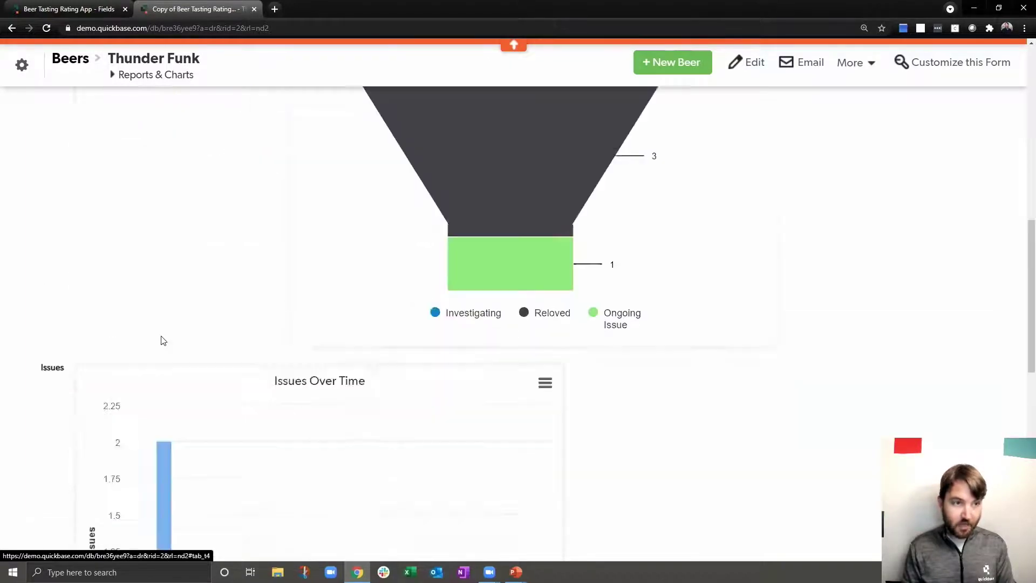
scroll(164, 340, up, 3)
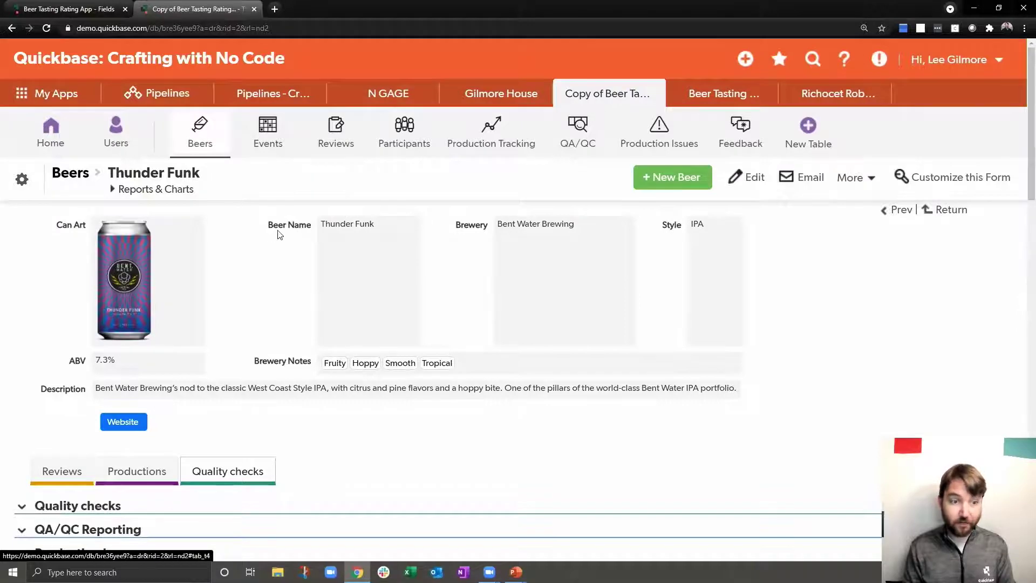
scroll(280, 235, down, 10)
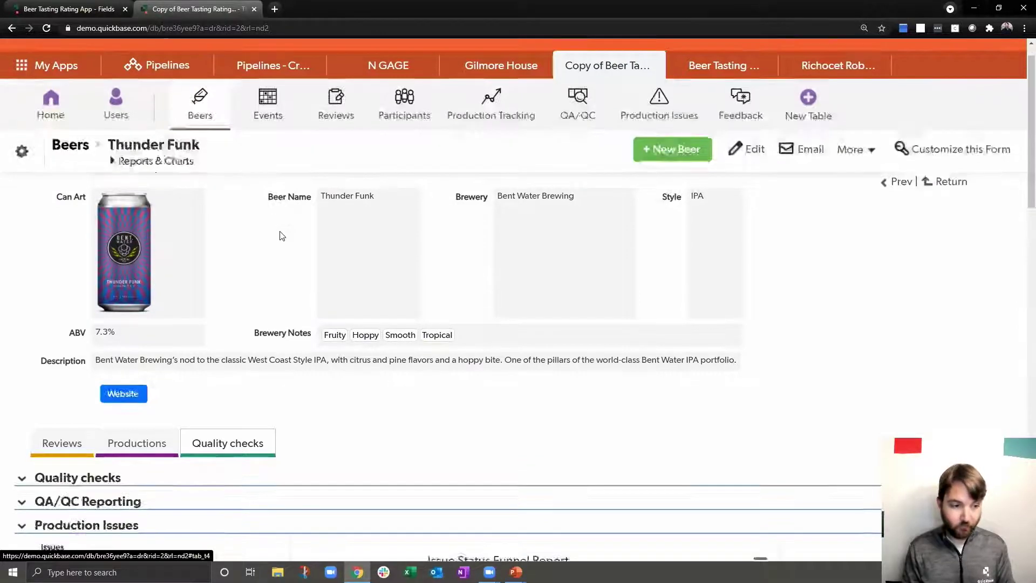
scroll(318, 305, down, 8)
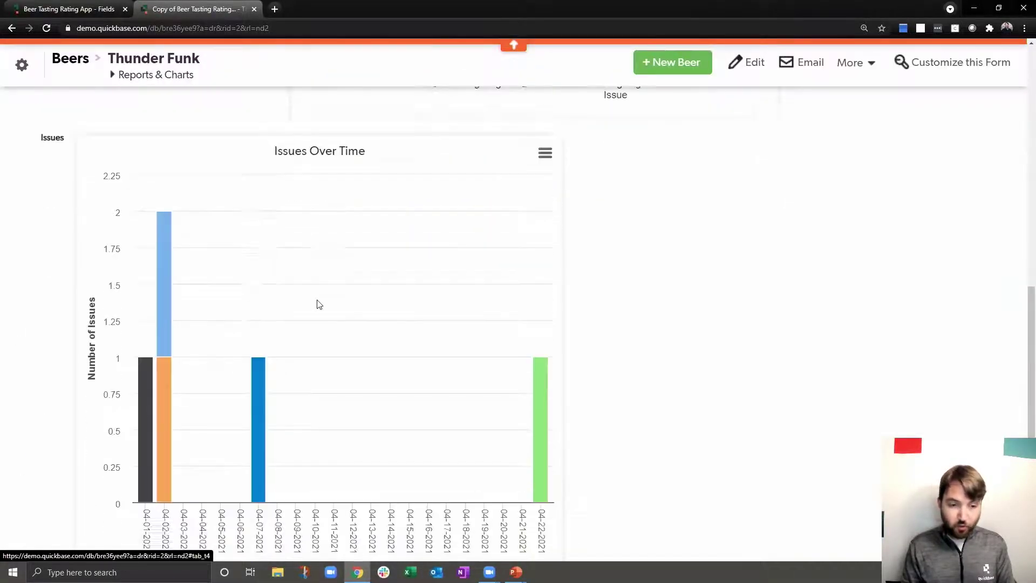
scroll(318, 305, up, 6)
scroll(318, 305, up, 10)
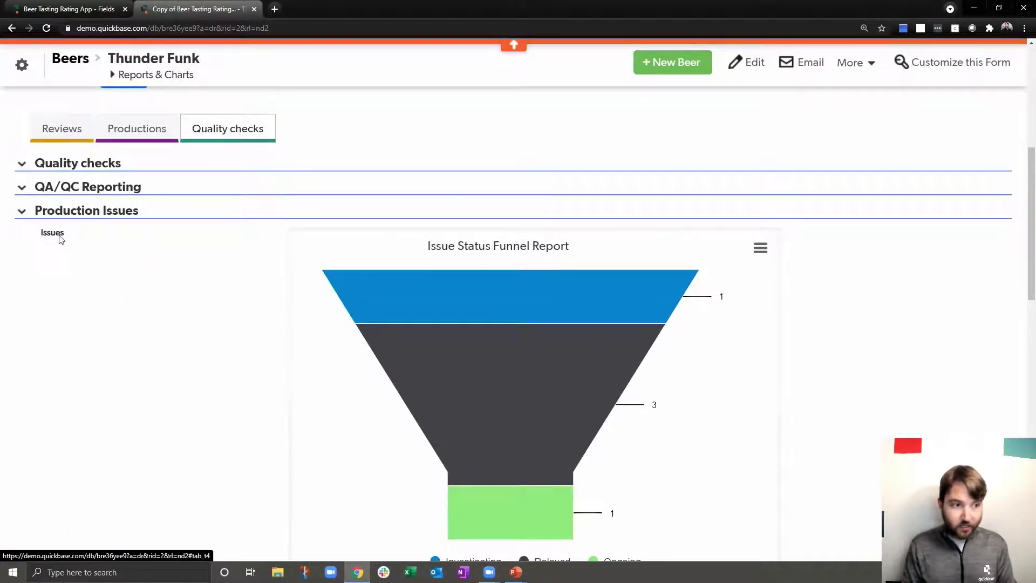
scroll(59, 244, down, 6)
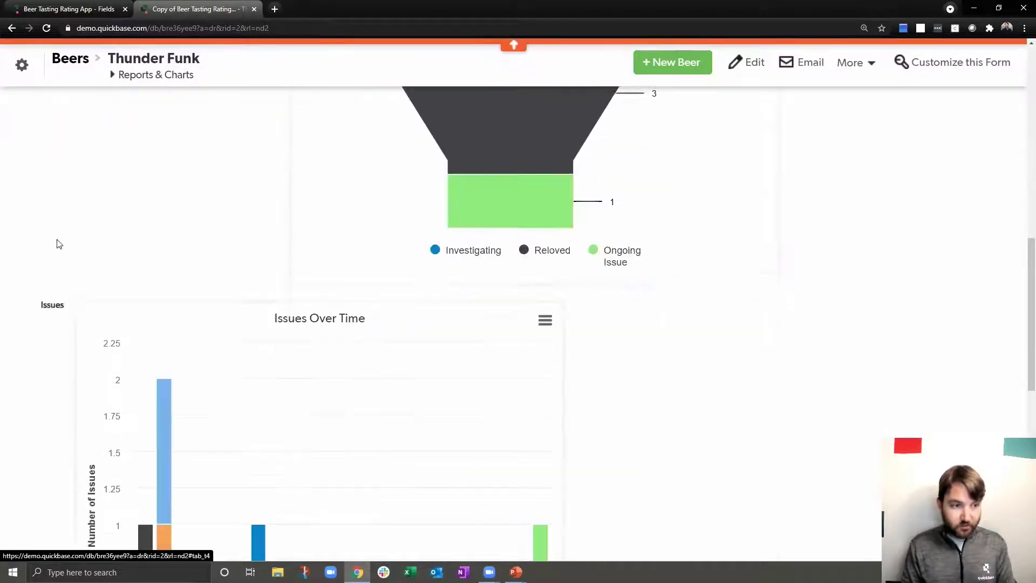
scroll(57, 296, down, 10)
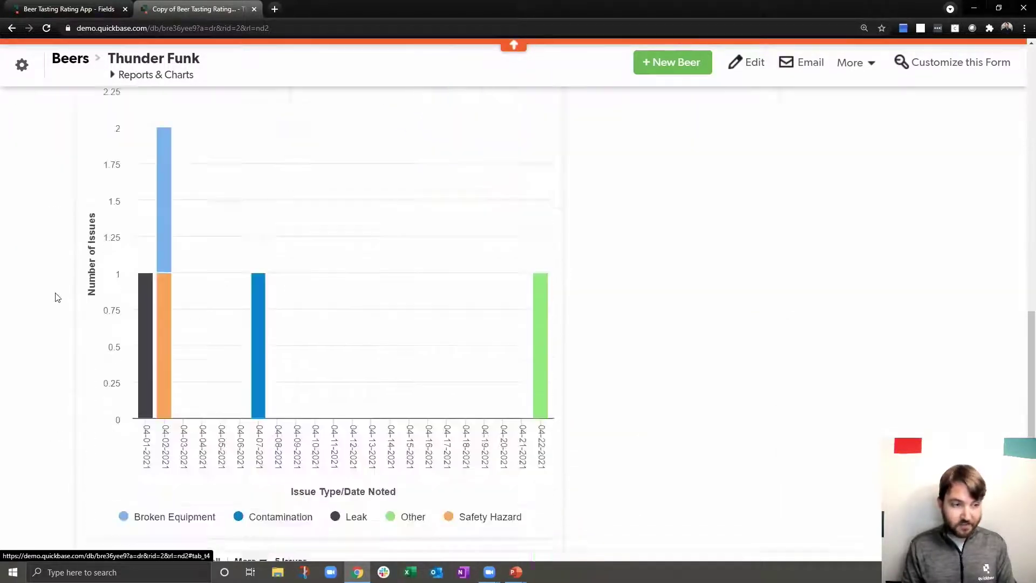
- Give Issues elements 34, 35 and 36 on the Beers Main Form blank alternate label text and save the form
click(974, 65)
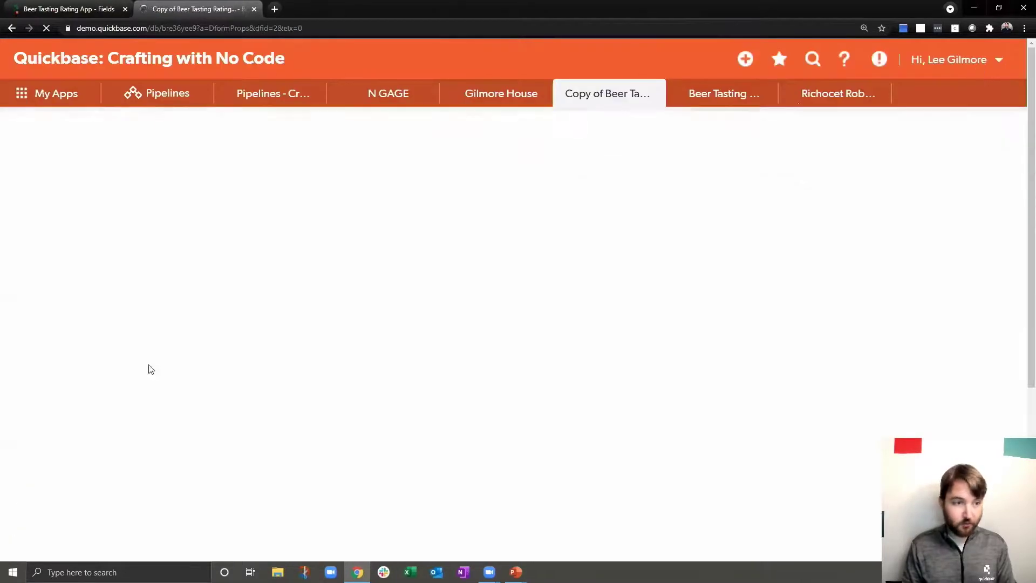
scroll(151, 343, down, 10)
scroll(152, 341, up, 2)
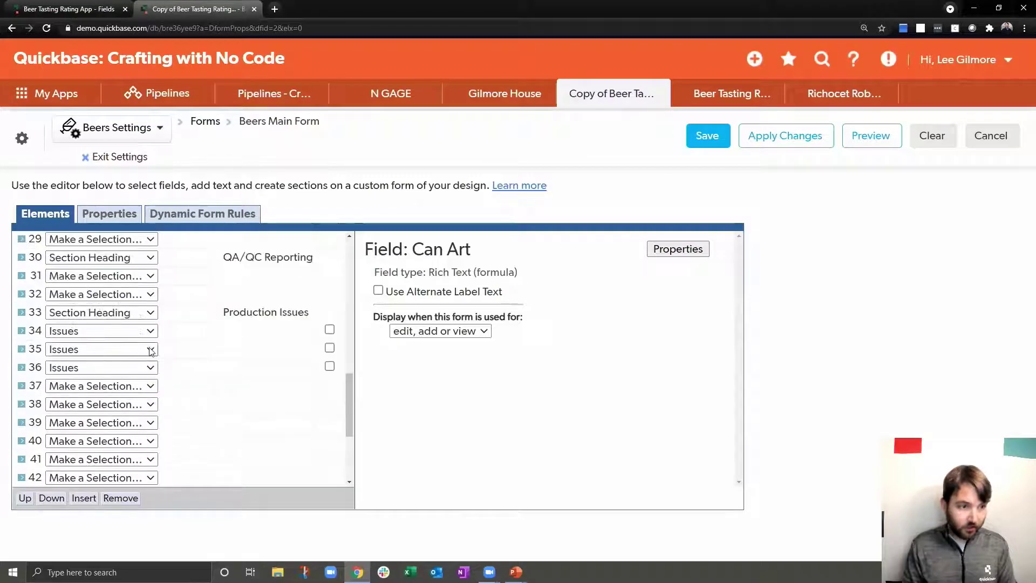
click(302, 328)
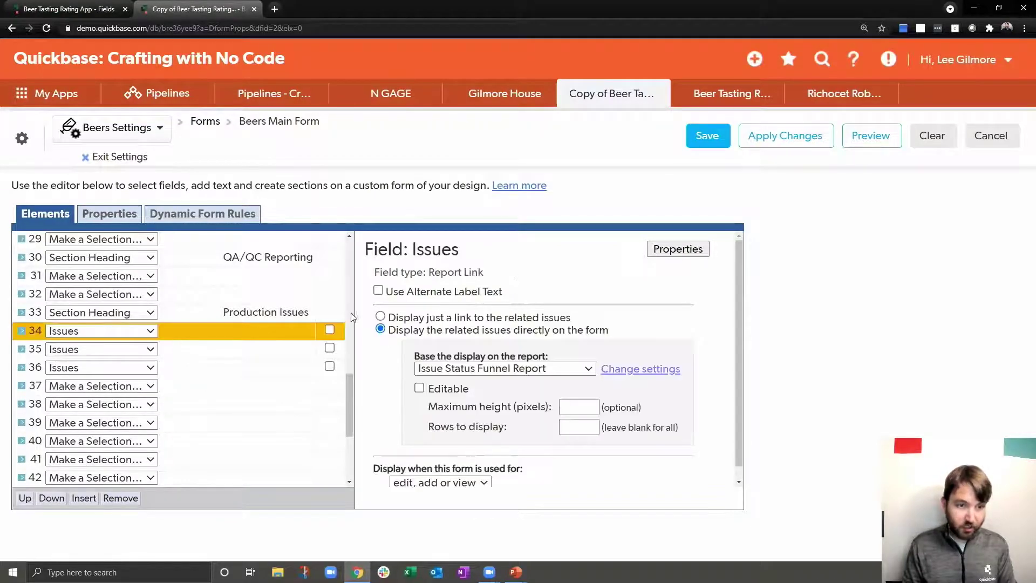
click(378, 291)
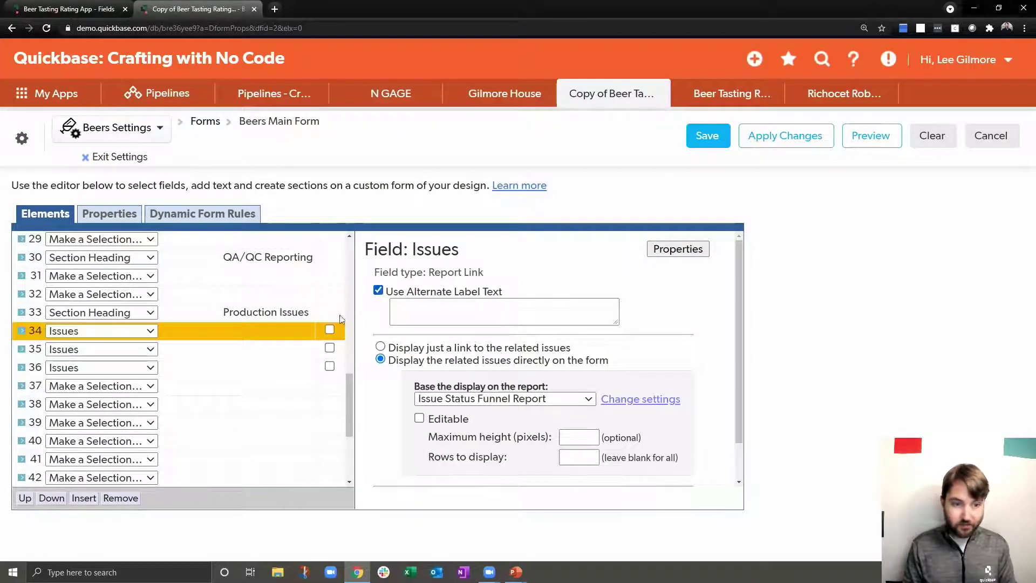
click(274, 351)
click(378, 291)
click(289, 374)
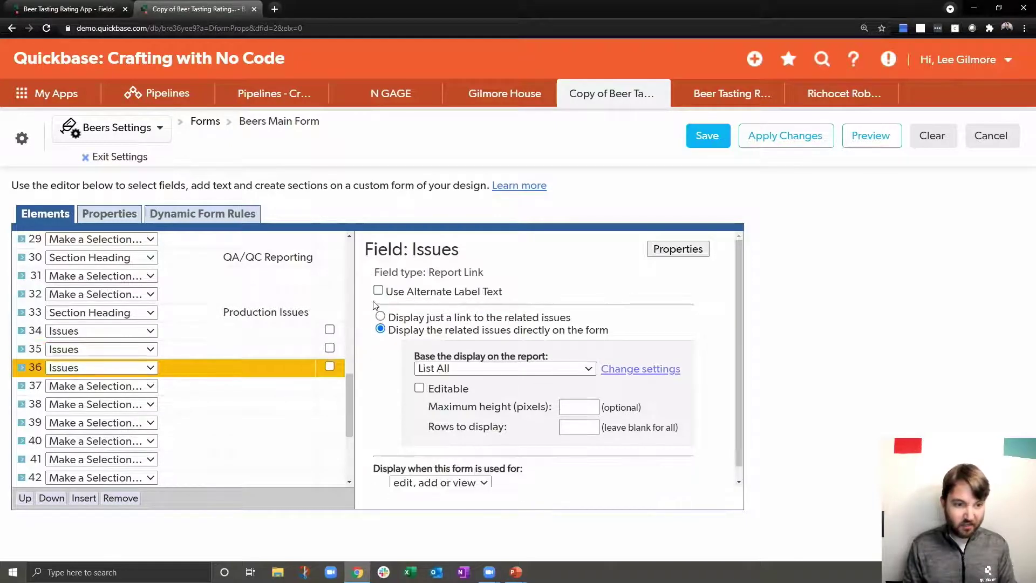
click(379, 292)
click(706, 135)
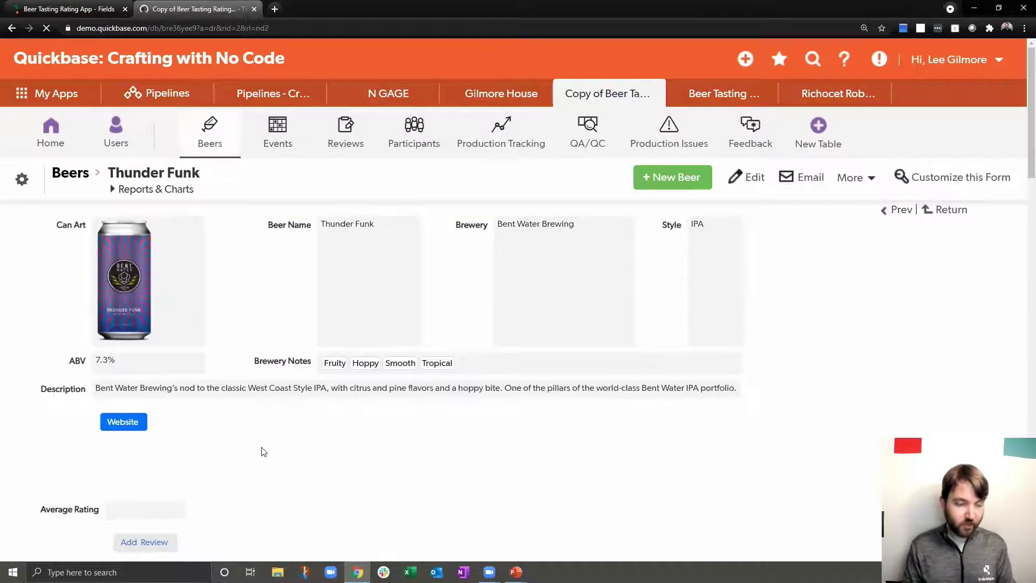
- Check how the issue charts and issue list without labels are laid out under Production Issues on the Thunder Funk record
scroll(262, 451, down, 3)
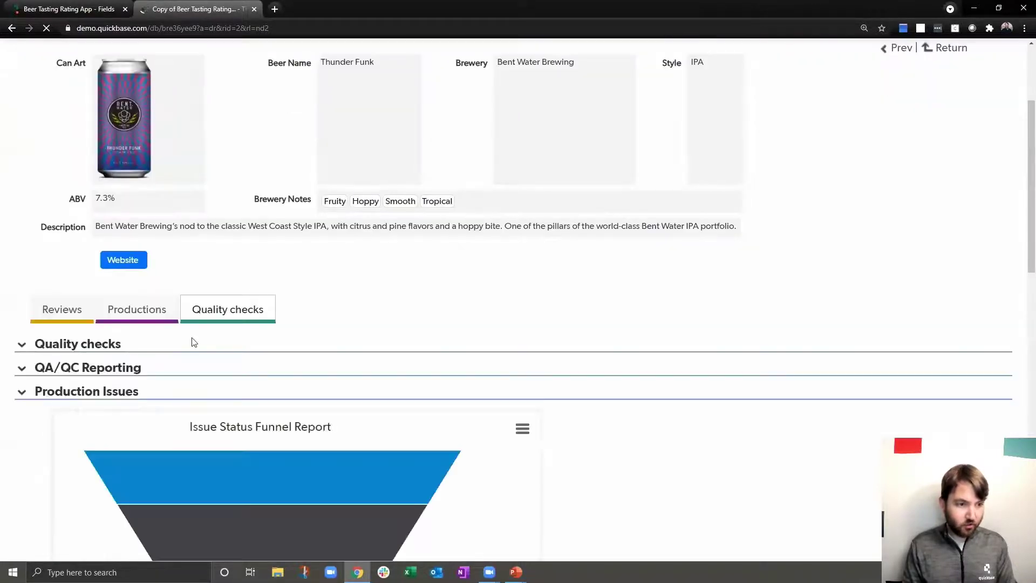
scroll(192, 342, down, 5)
scroll(28, 128, down, 7)
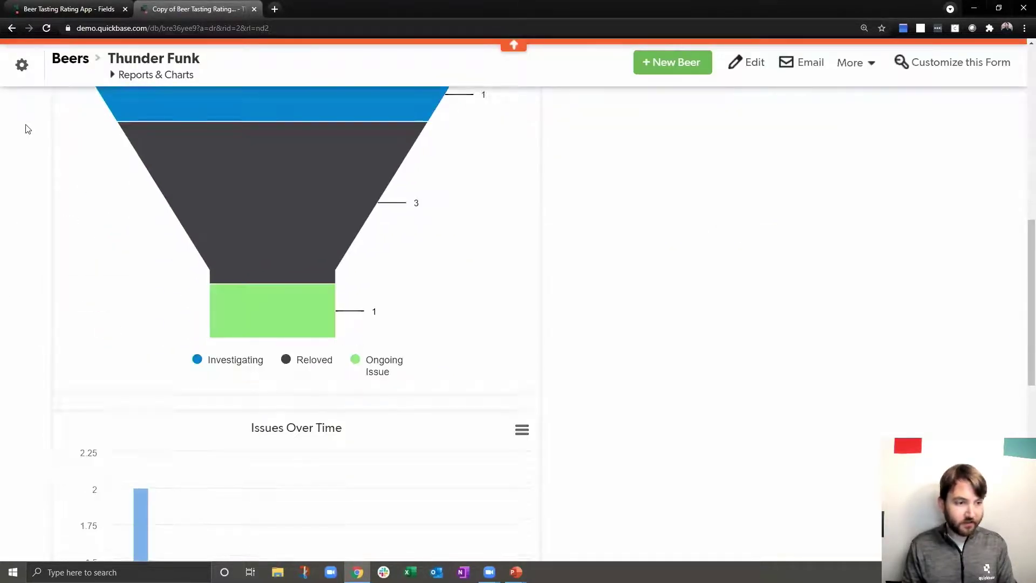
scroll(30, 279, down, 3)
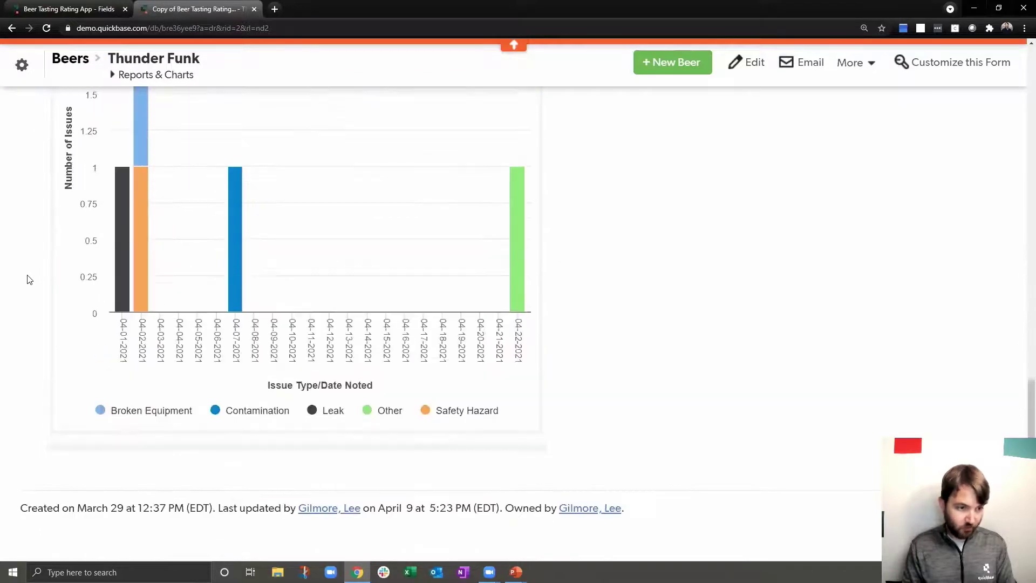
scroll(68, 484, down, 3)
scroll(67, 484, up, 15)
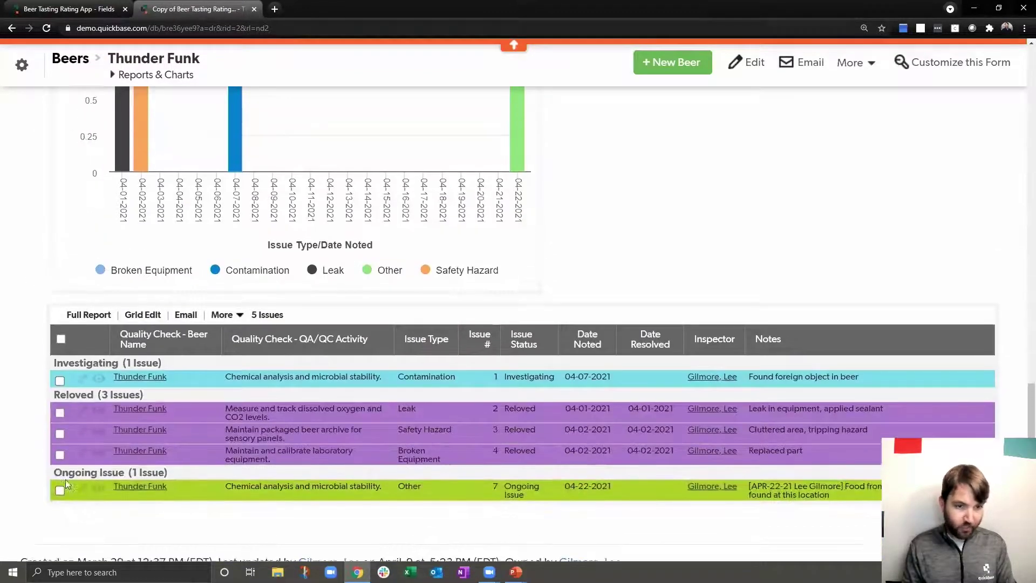
scroll(67, 483, up, 5)
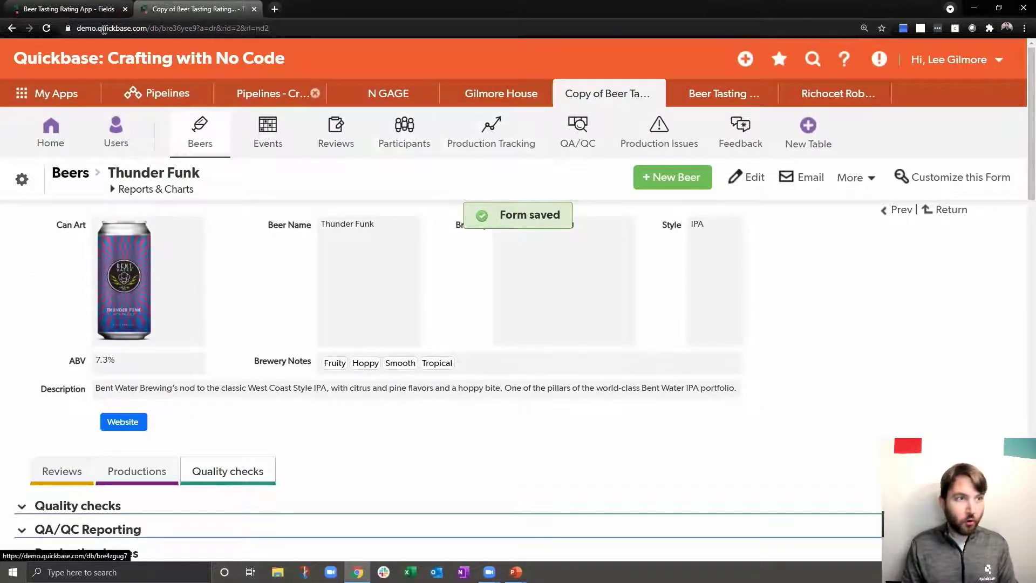
- Switch to the original Beer Tasting Rating App and open the Endless Rays record from its Beers table
click(84, 11)
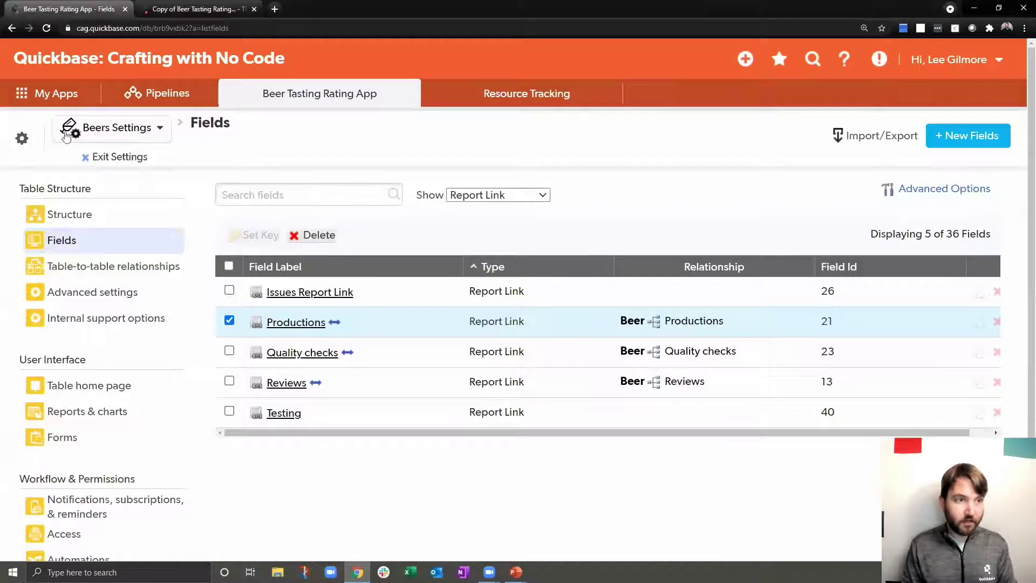
click(287, 92)
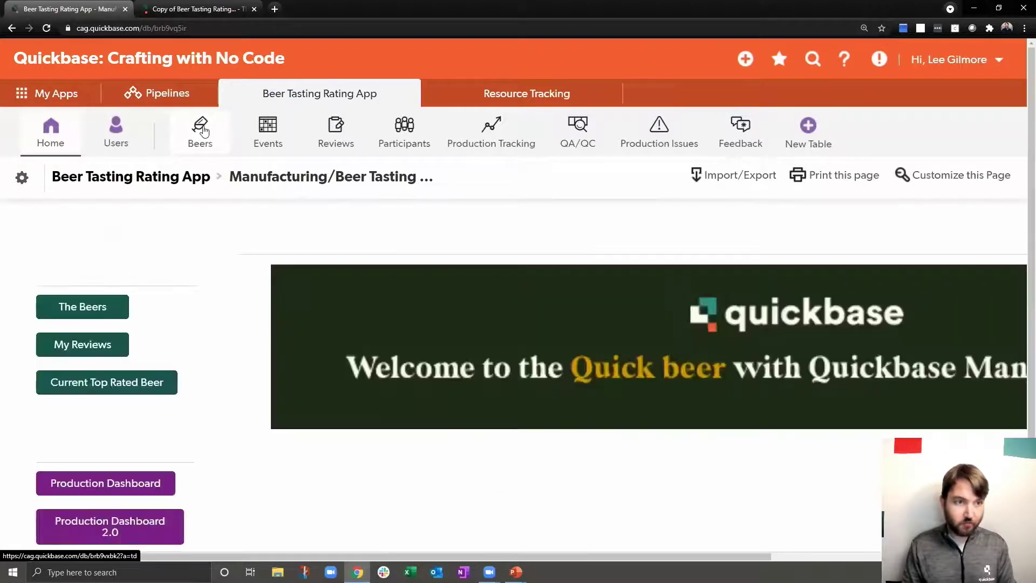
click(203, 131)
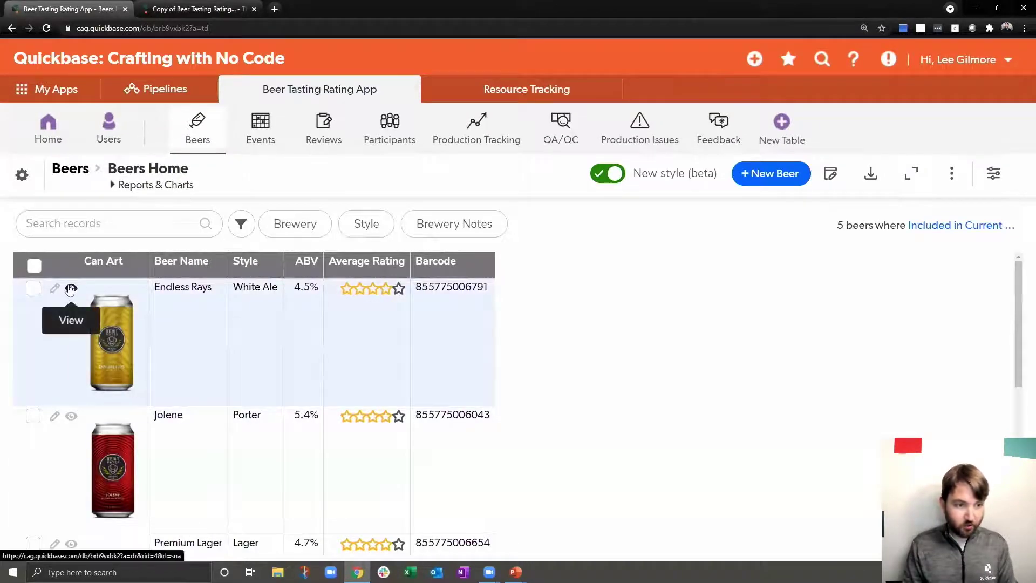
click(71, 289)
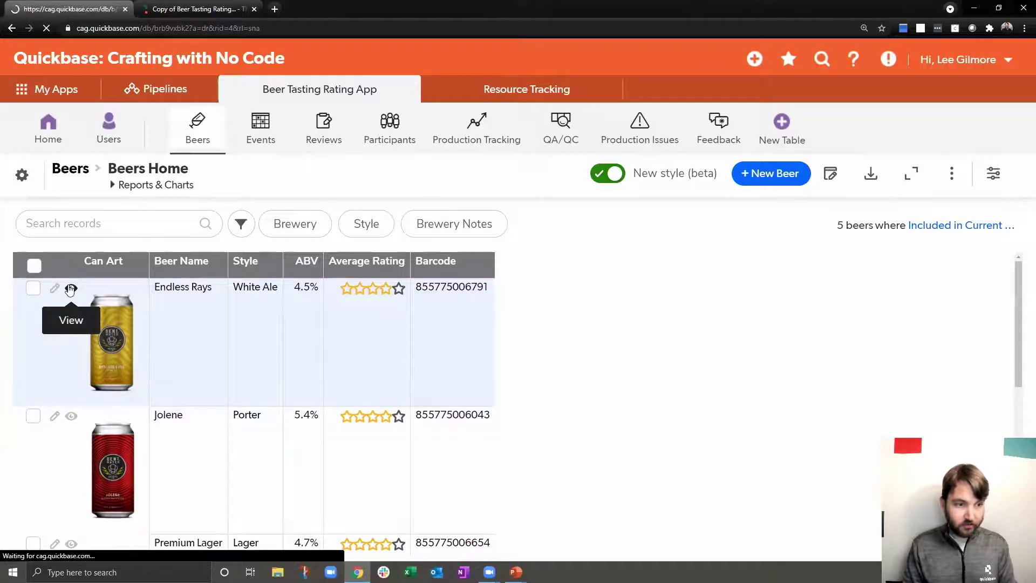
- Examine the reviews list and the As Reviews Come In chart on the Endless Rays record
scroll(149, 299, down, 7)
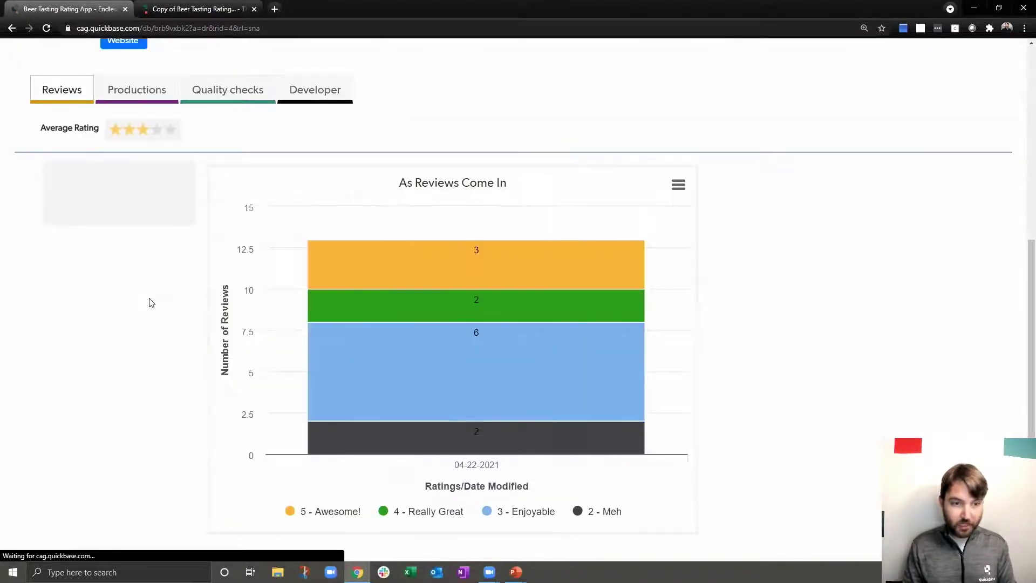
scroll(150, 303, up, 7)
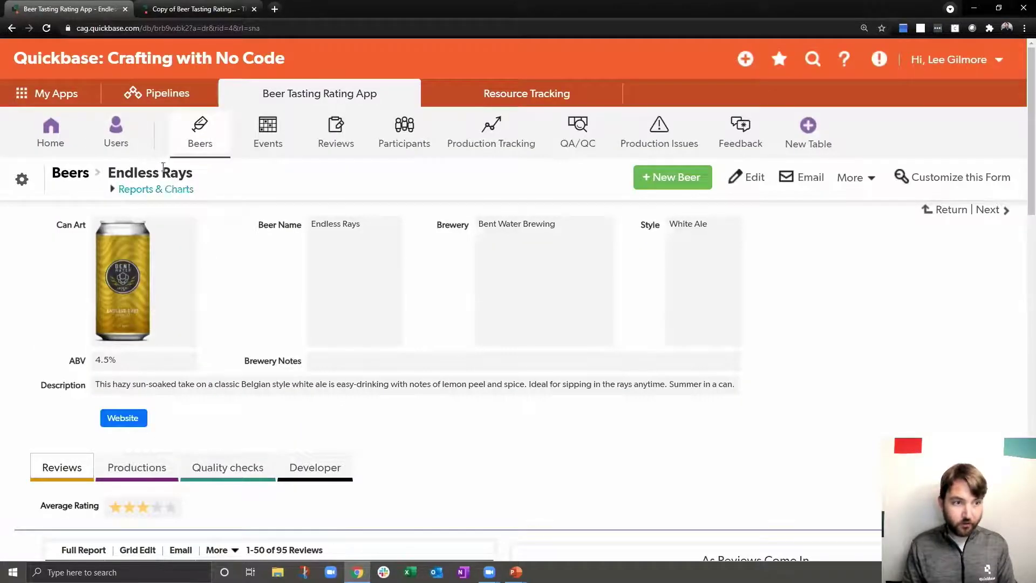
scroll(169, 189, down, 1)
scroll(169, 190, down, 7)
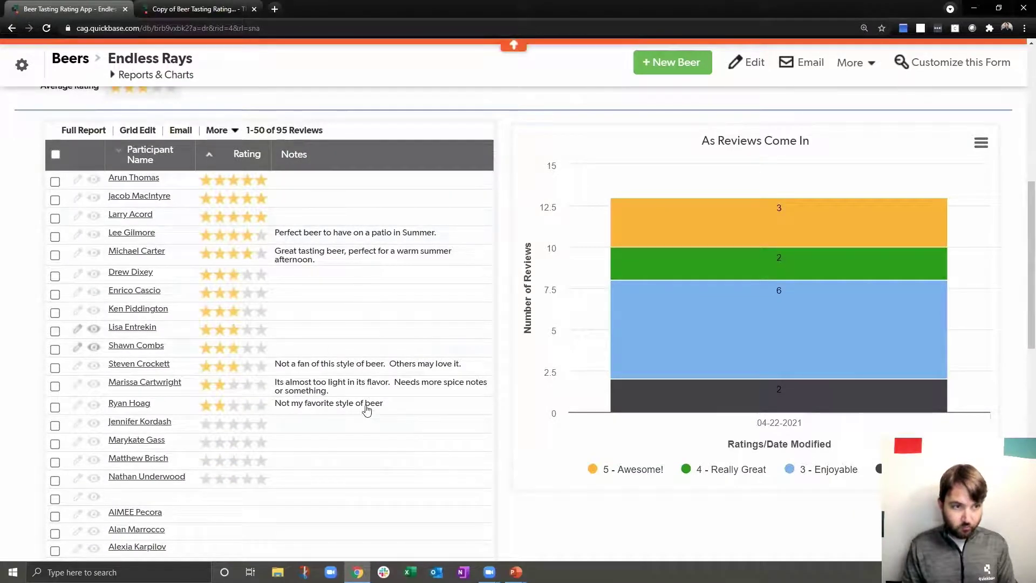
scroll(361, 415, up, 8)
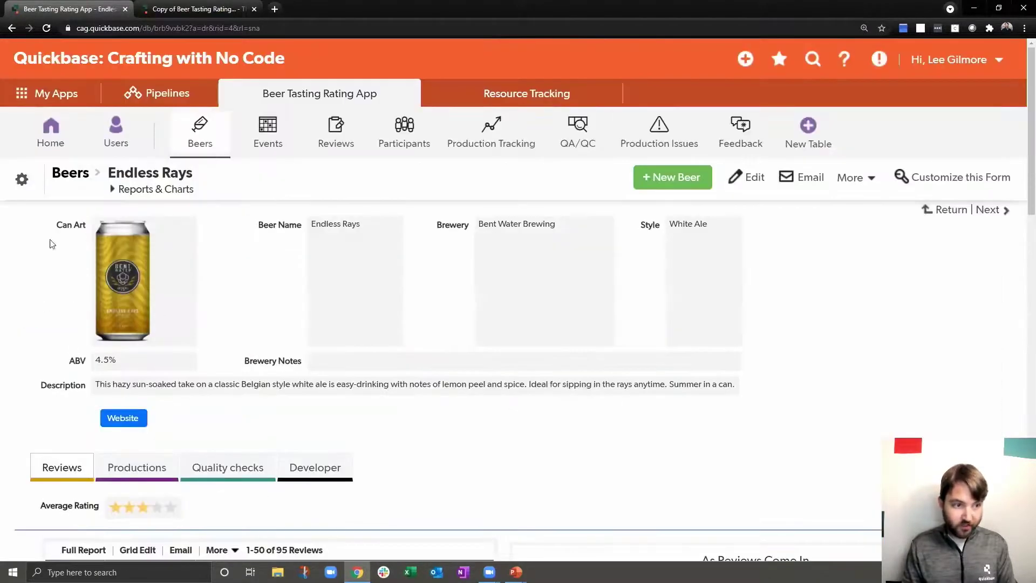
scroll(153, 336, down, 8)
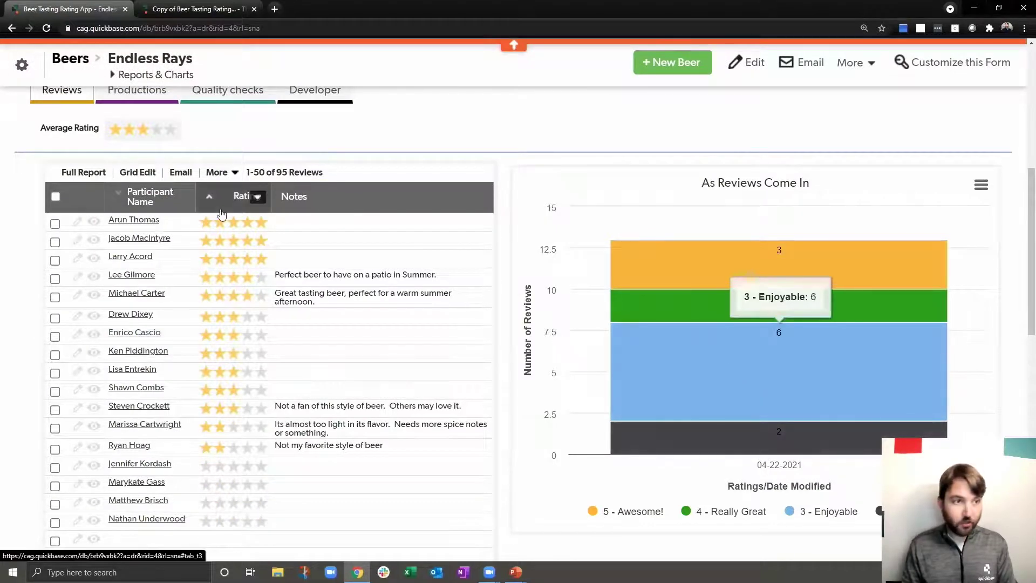
- Examine the quality checks, production issues and Issues Over Time chart on the Endless Rays record
scroll(220, 231, up, 5)
click(229, 360)
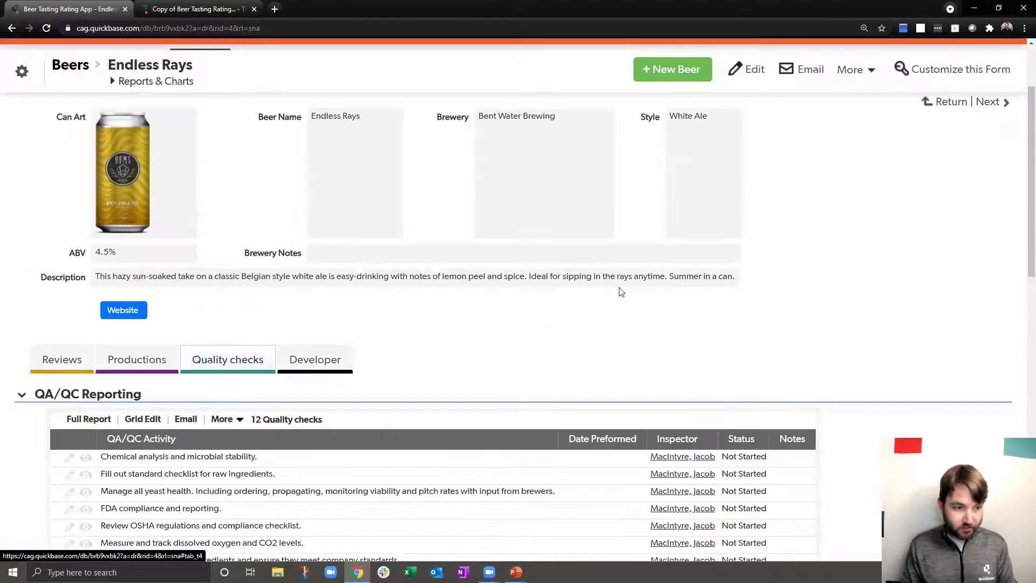
scroll(621, 291, down, 1)
scroll(624, 293, down, 10)
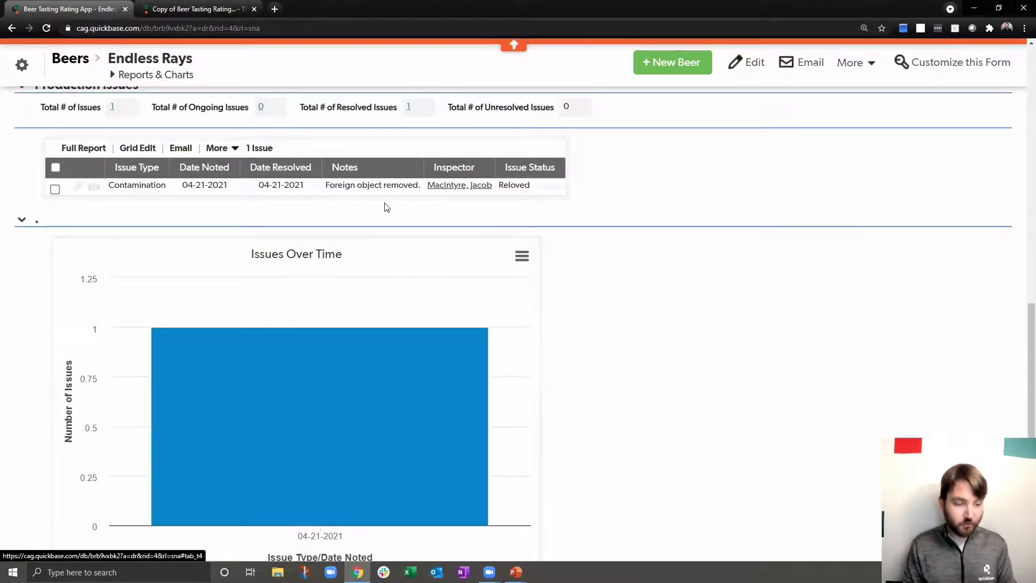
scroll(386, 207, down, 3)
mouse_move(334, 261)
scroll(262, 219, up, 15)
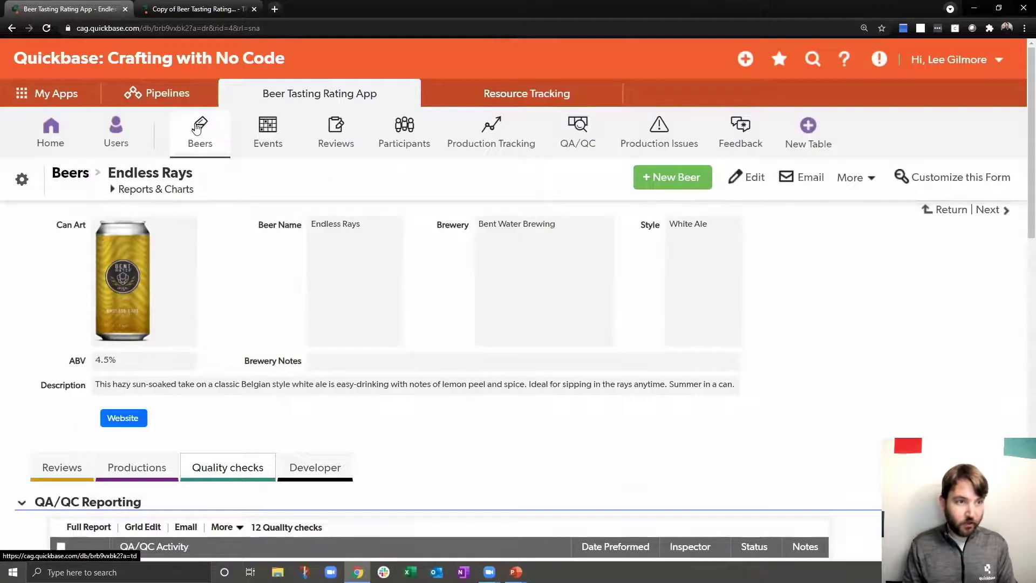
- Open the Thunder Funk record from the Beers table and examine its reviews list and As Reviews Come In chart
click(197, 127)
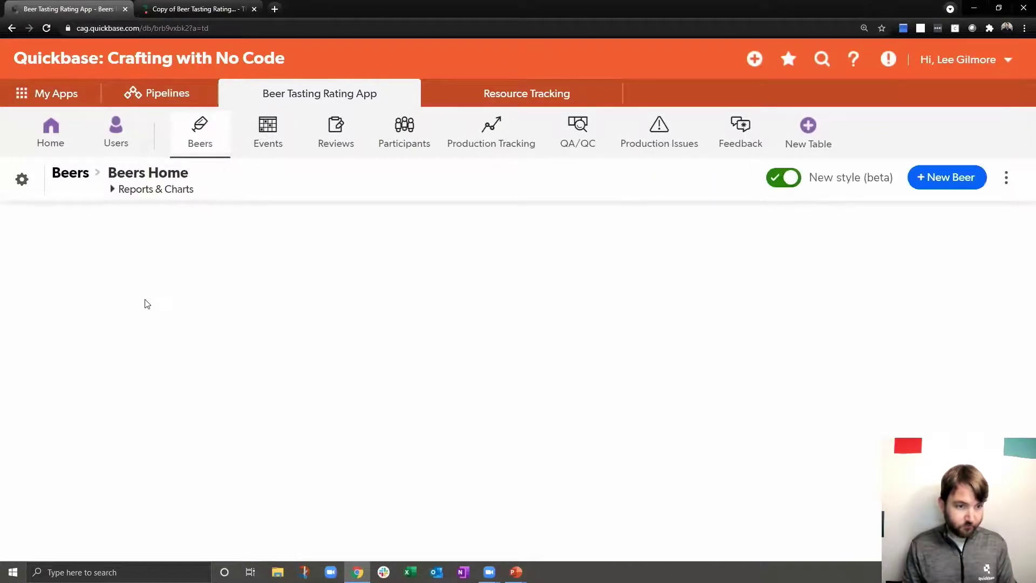
scroll(144, 313, down, 5)
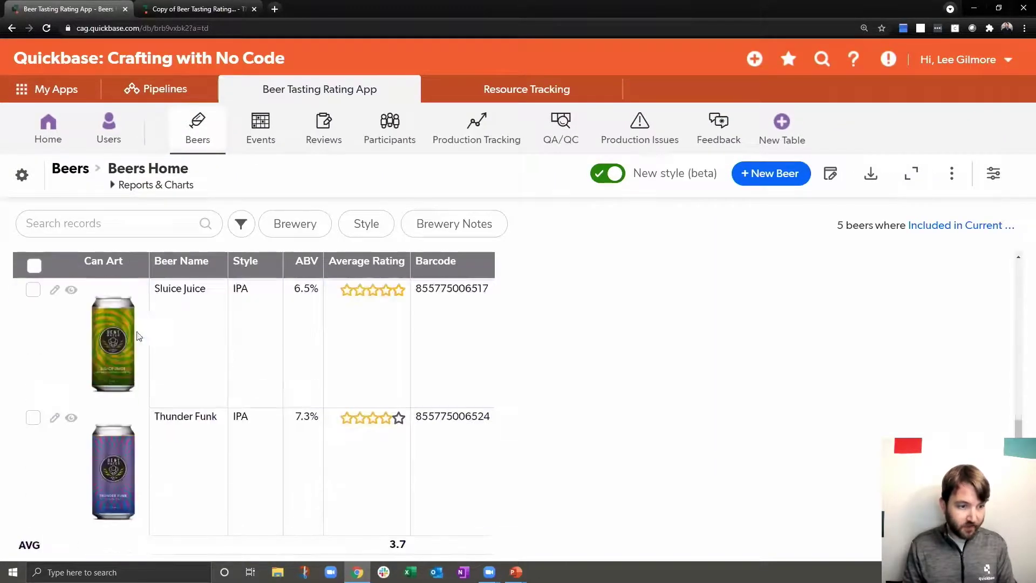
click(70, 418)
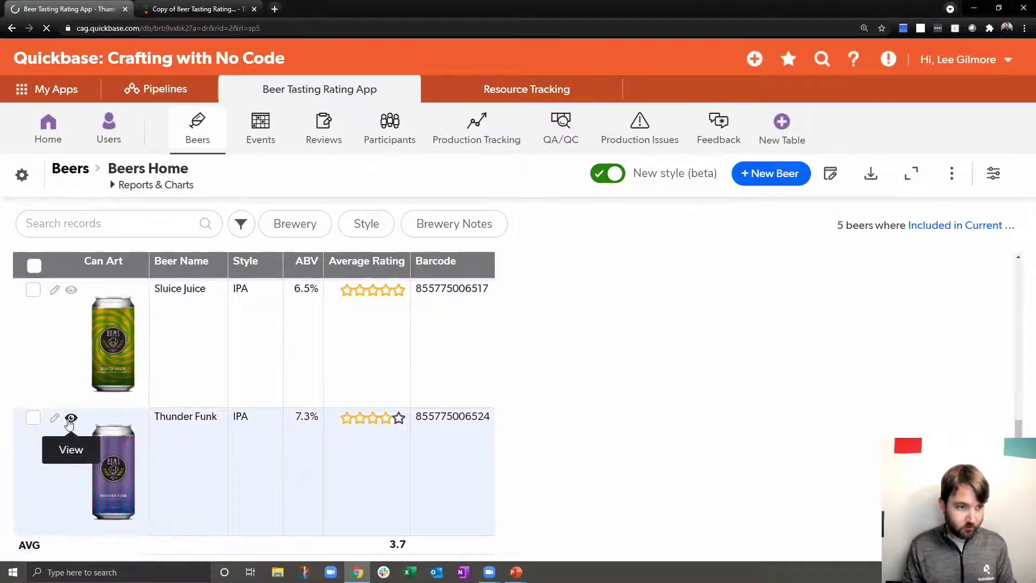
scroll(309, 314, down, 2)
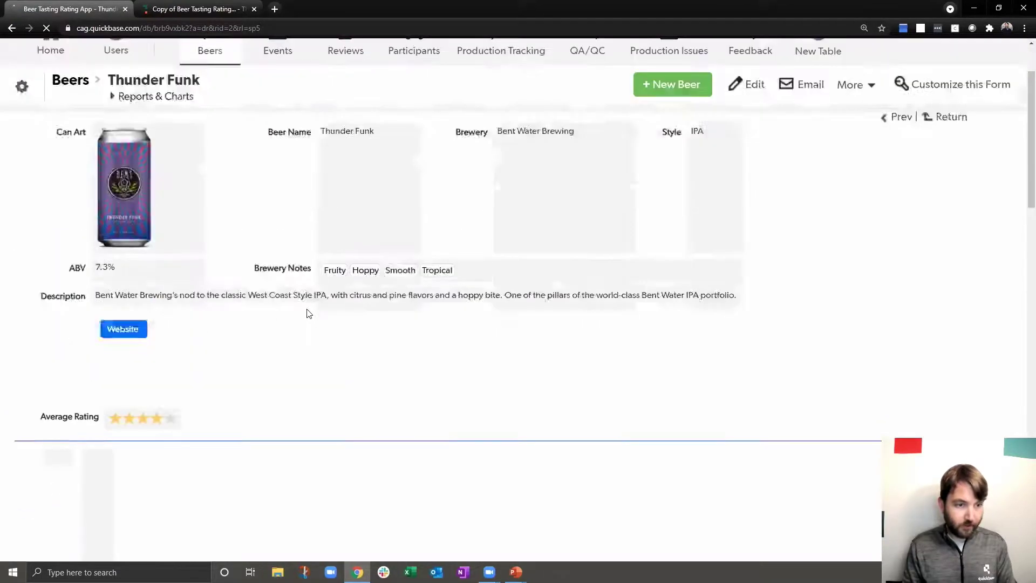
scroll(308, 313, down, 3)
scroll(410, 339, down, 3)
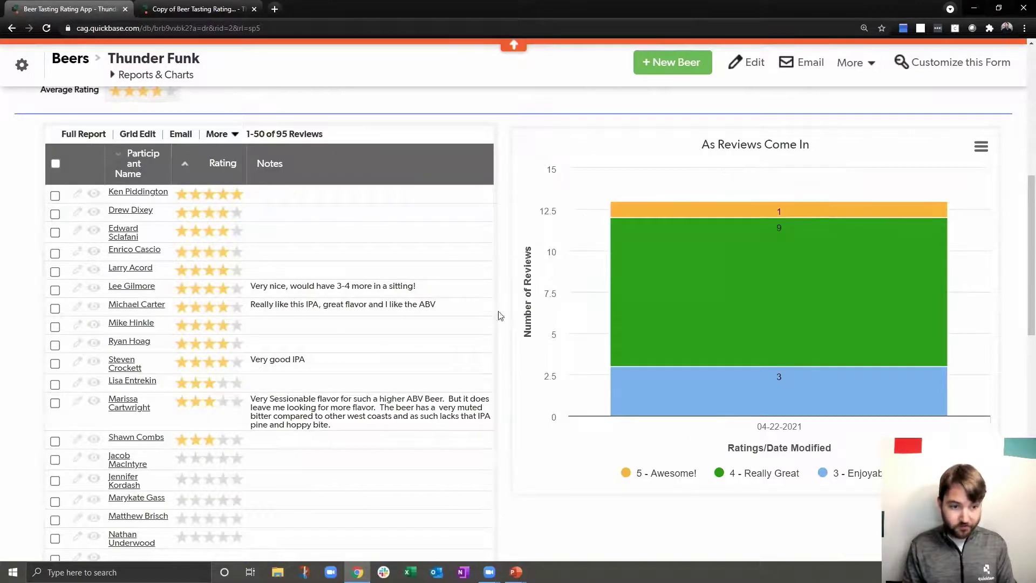
- Examine Thunder Funk's quality checks, its production issues list and the Issues Over Time chart
scroll(341, 253, up, 3)
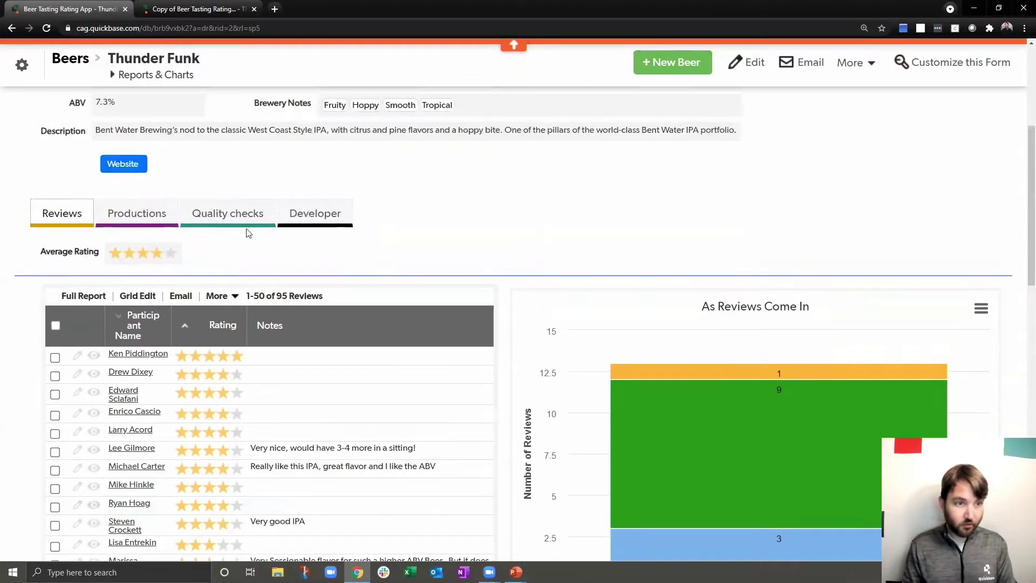
click(238, 215)
scroll(351, 279, down, 8)
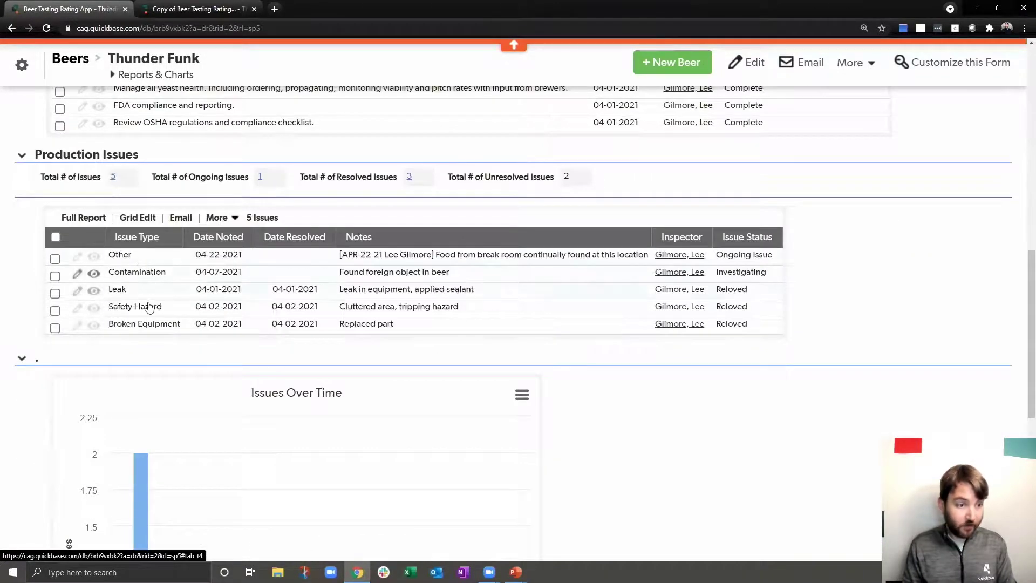
scroll(150, 321, down, 5)
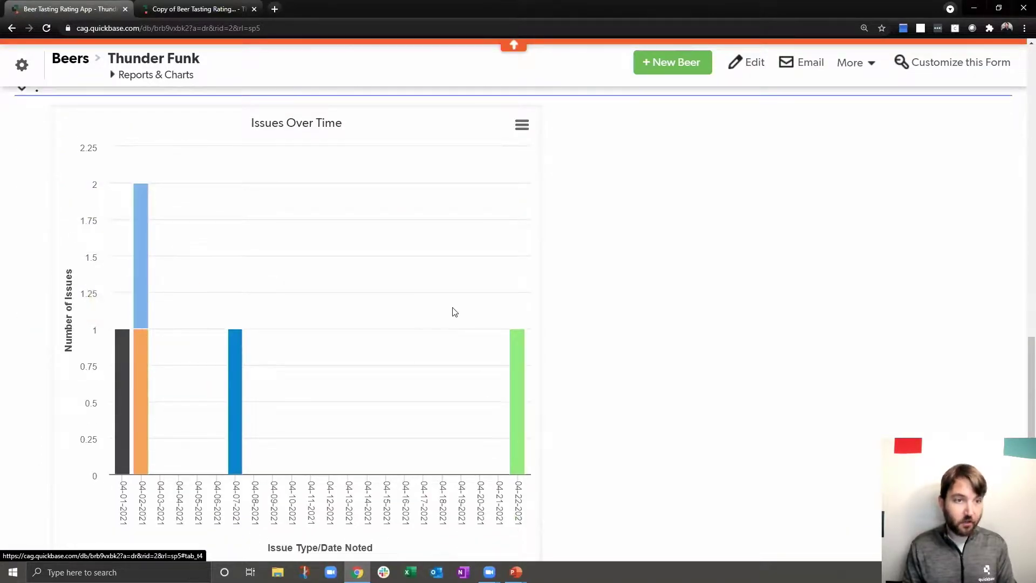
scroll(442, 300, up, 10)
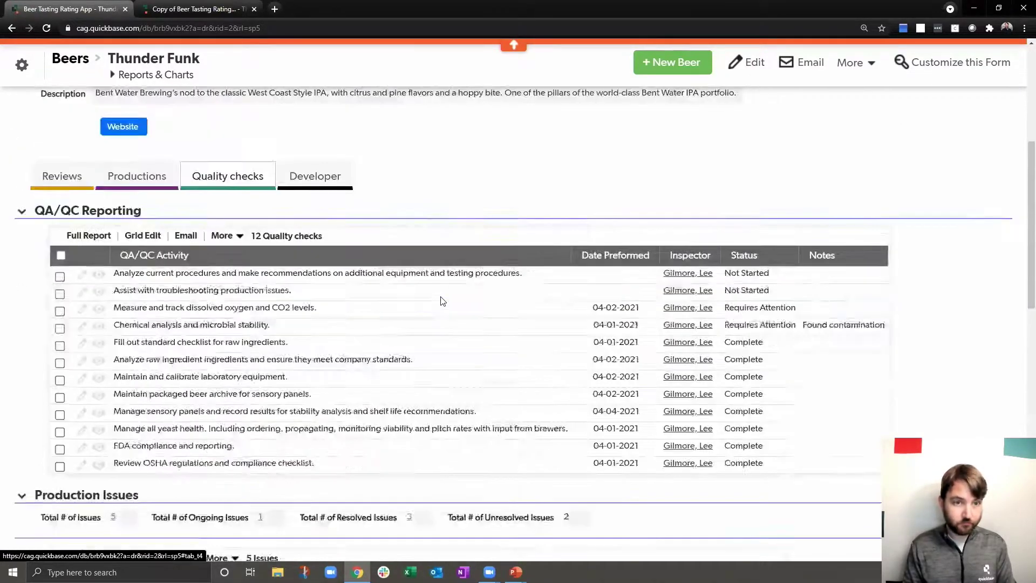